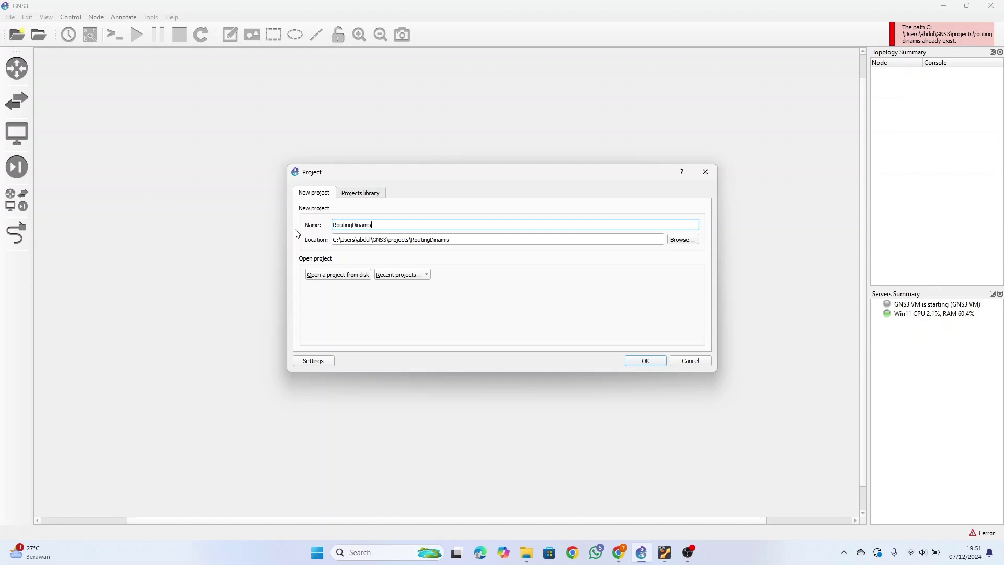
- Create the project RoutingDinamis and place three R routers on the canvas in a triangle, with the third above the first two
key(Return)
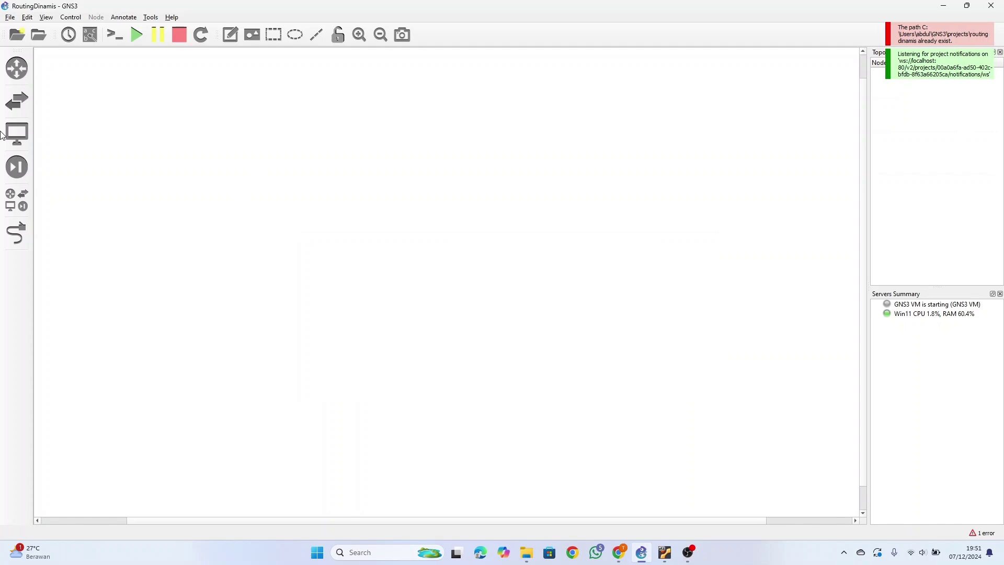
click(17, 167)
click(15, 140)
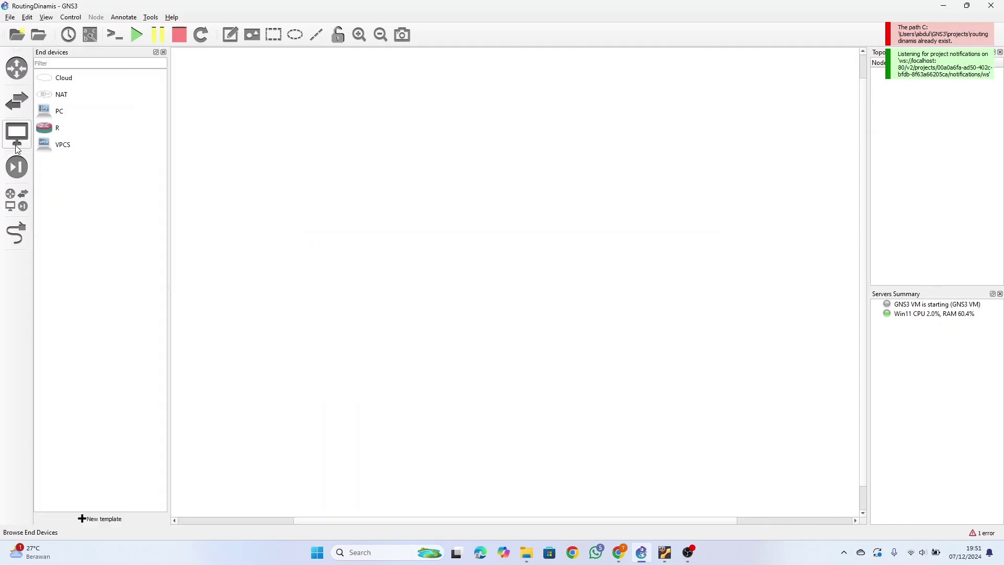
drag(55, 134, 410, 321)
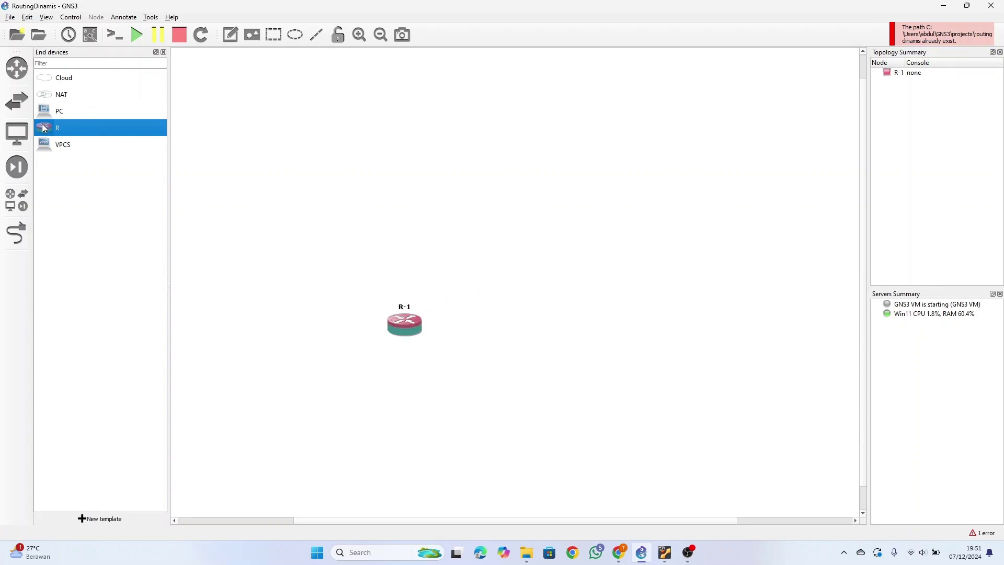
drag(45, 128, 571, 328)
drag(46, 129, 486, 194)
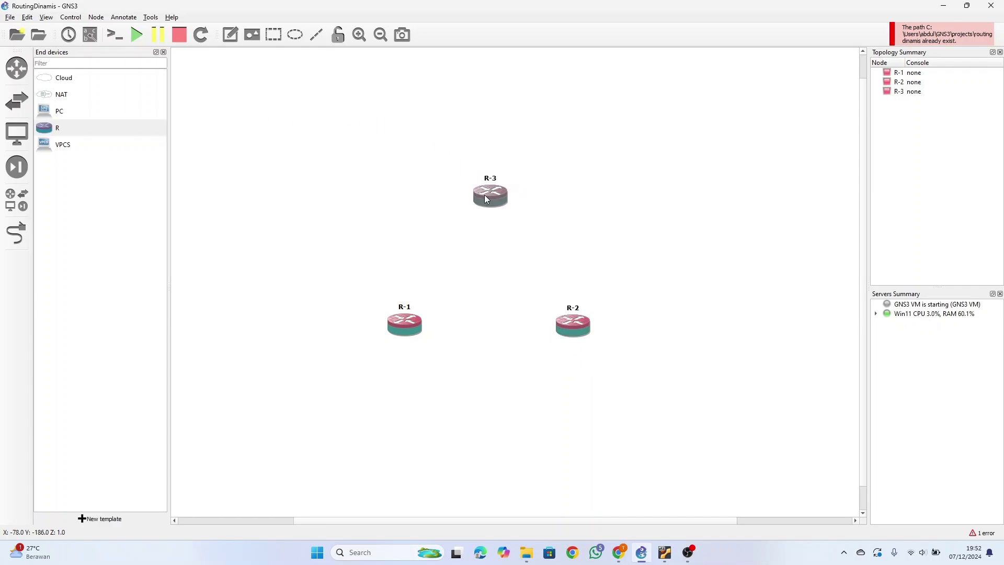
- Check the network scheme in the browser document, and place three PCs in a row beneath the routers, two near R-1 and one below R-2
click(620, 553)
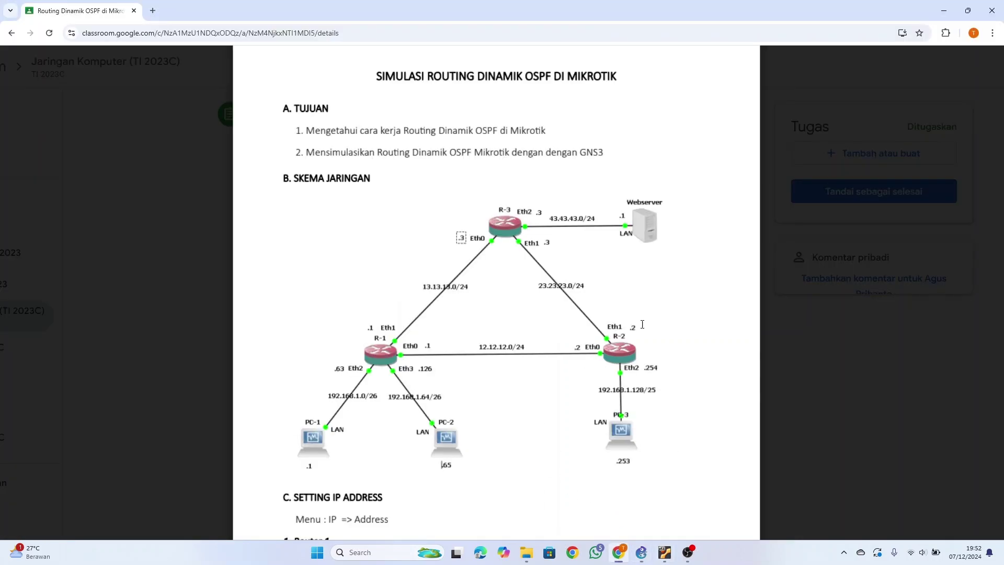
click(944, 11)
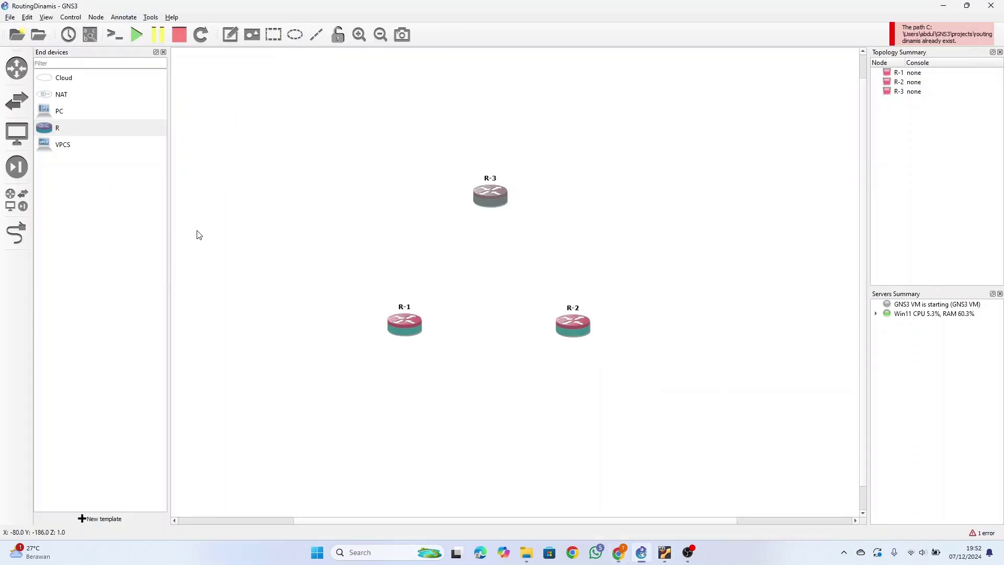
drag(62, 112, 339, 410)
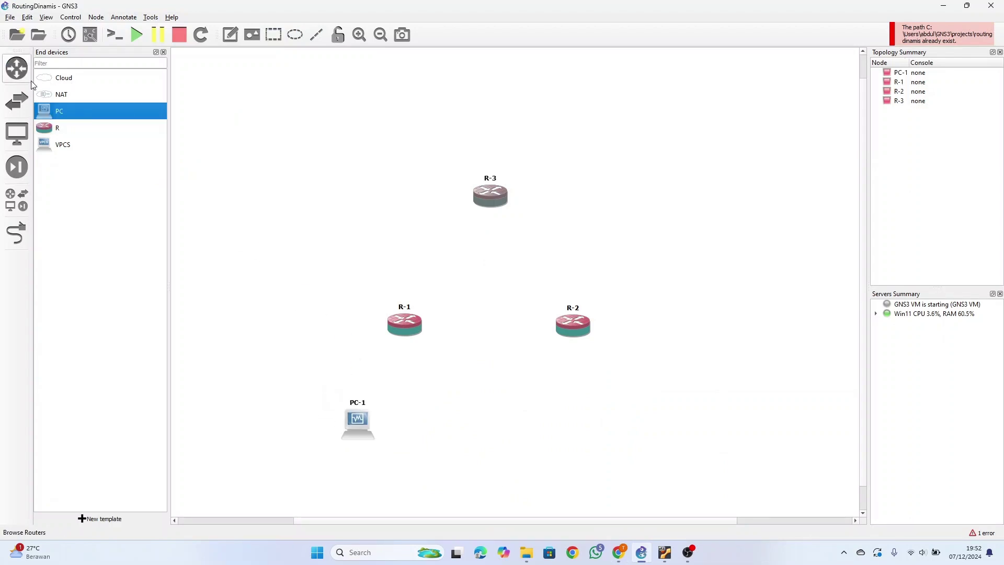
drag(52, 115, 456, 431)
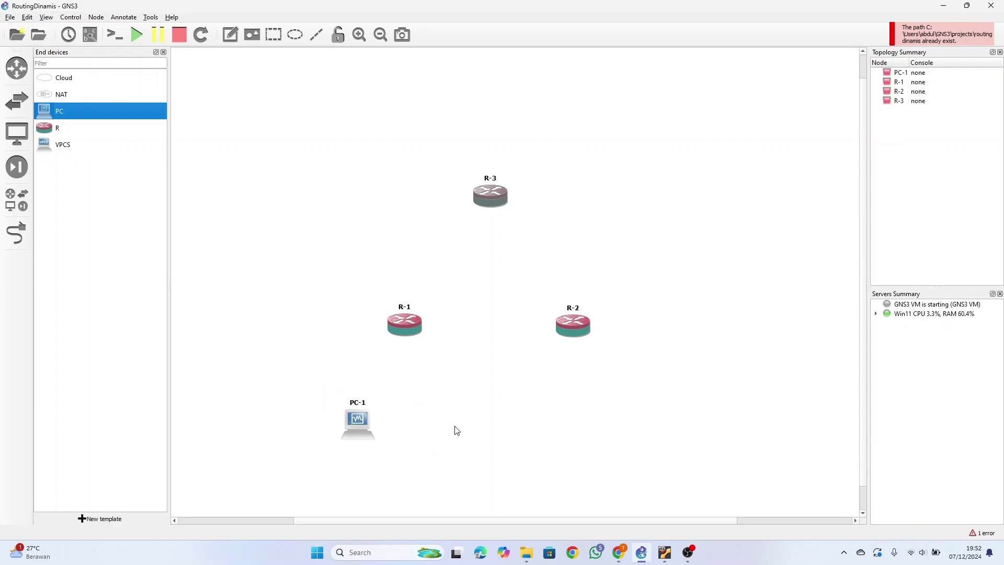
drag(52, 112, 592, 441)
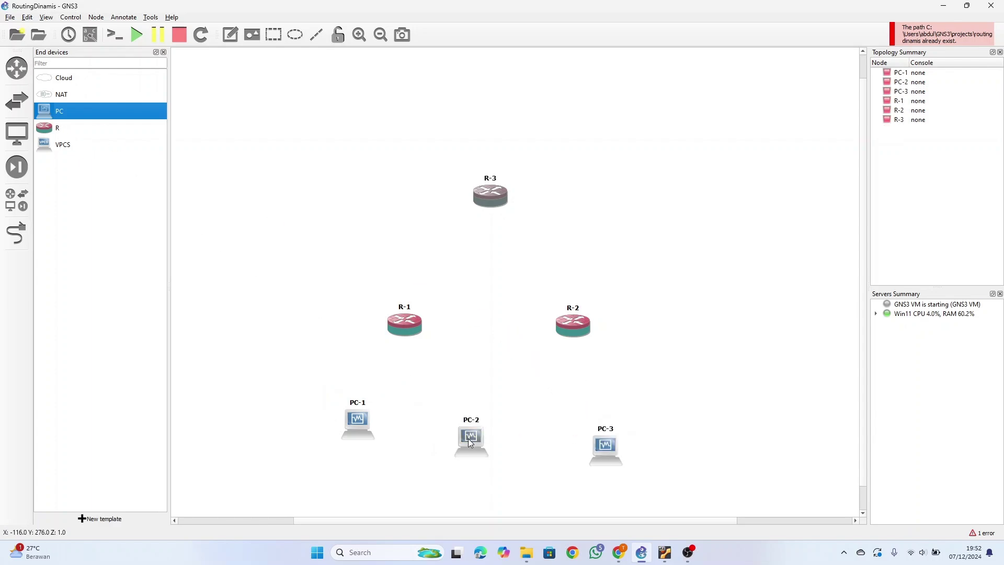
drag(470, 443, 454, 424)
drag(607, 454, 576, 432)
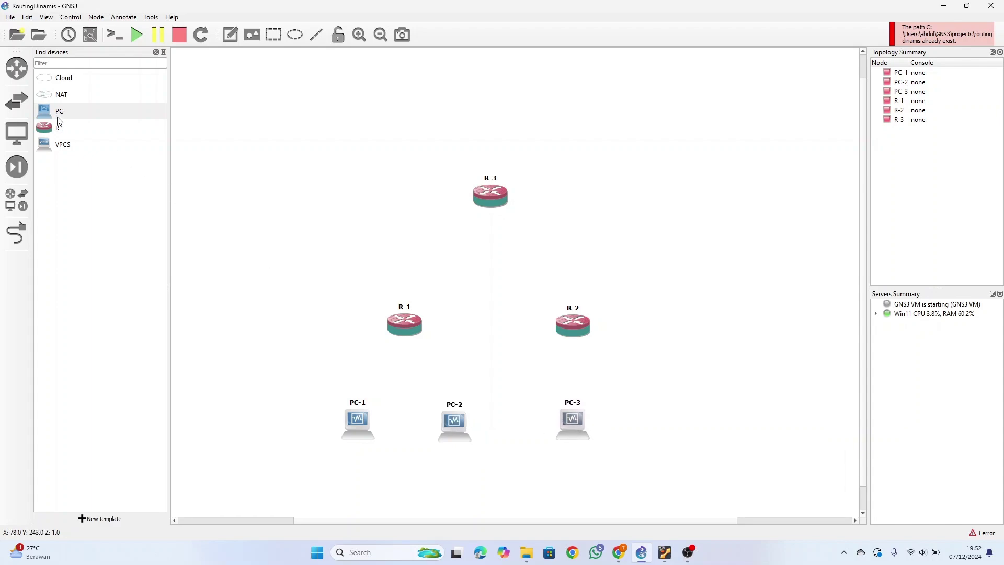
- Add a fourth PC beside R-3, on the side above R-2, and change its hostname to Webserver
drag(58, 117, 625, 190)
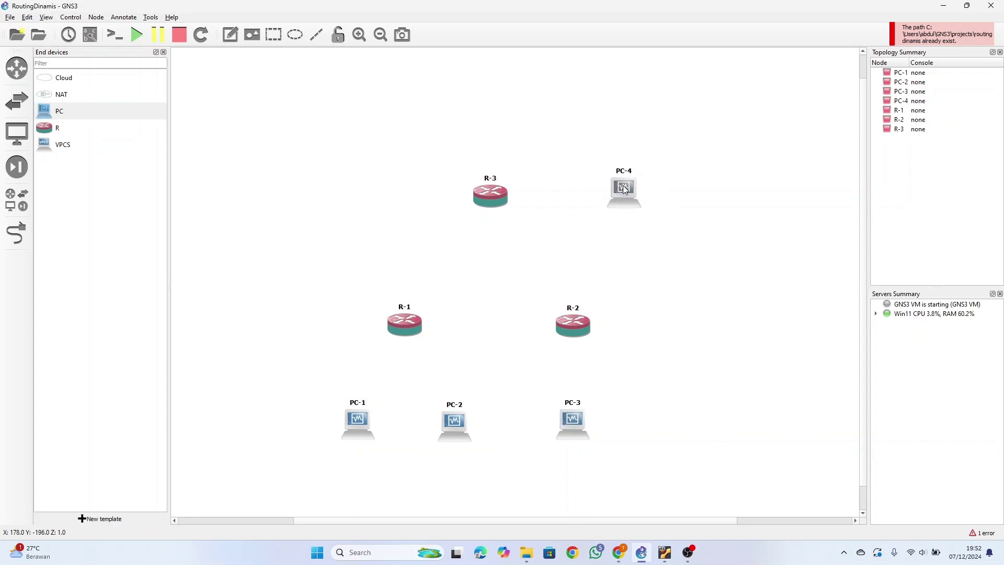
double_click(622, 172)
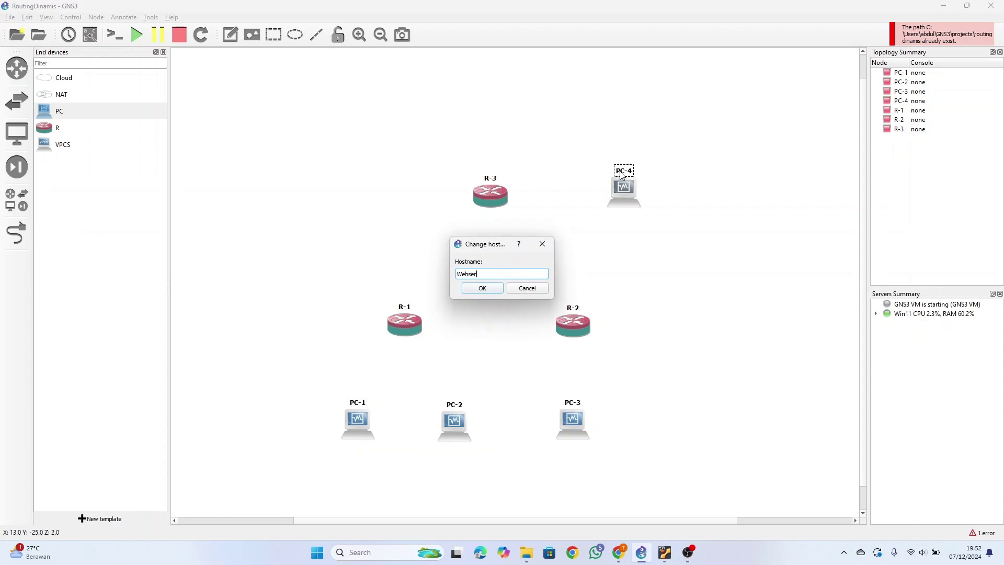
key(Return)
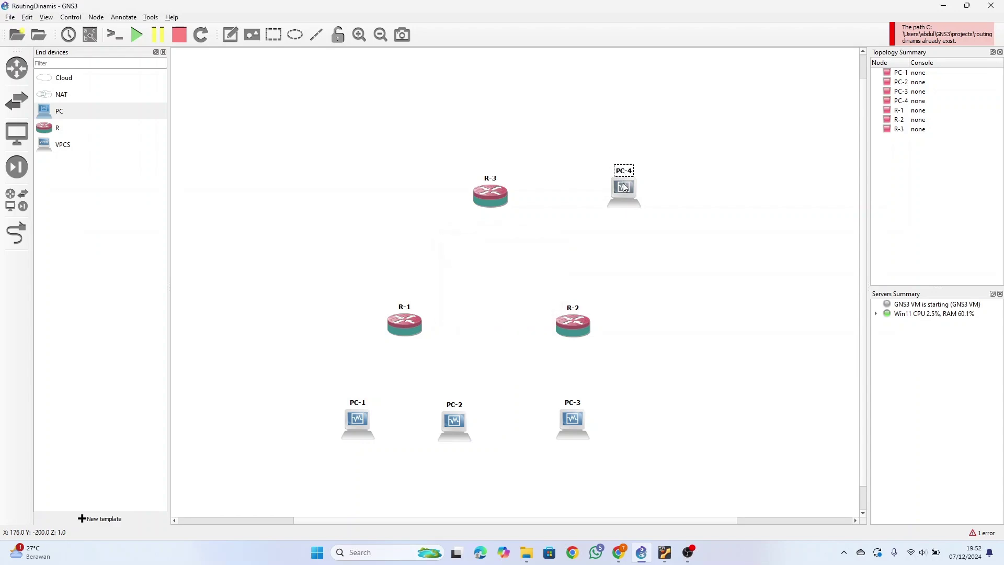
- Change the Webserver node's symbol to the server symbol from the Classic symbols library
right_click(625, 189)
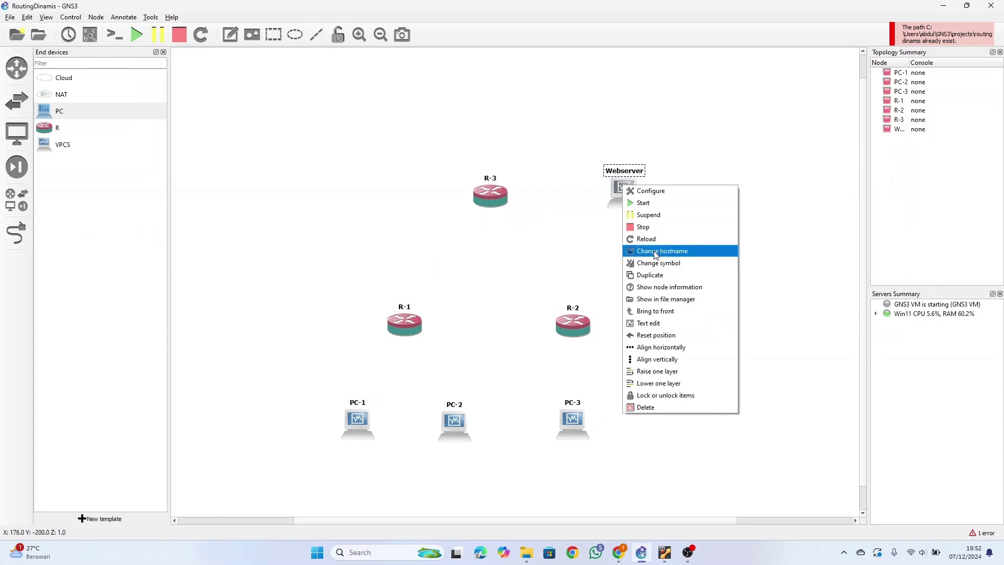
click(681, 263)
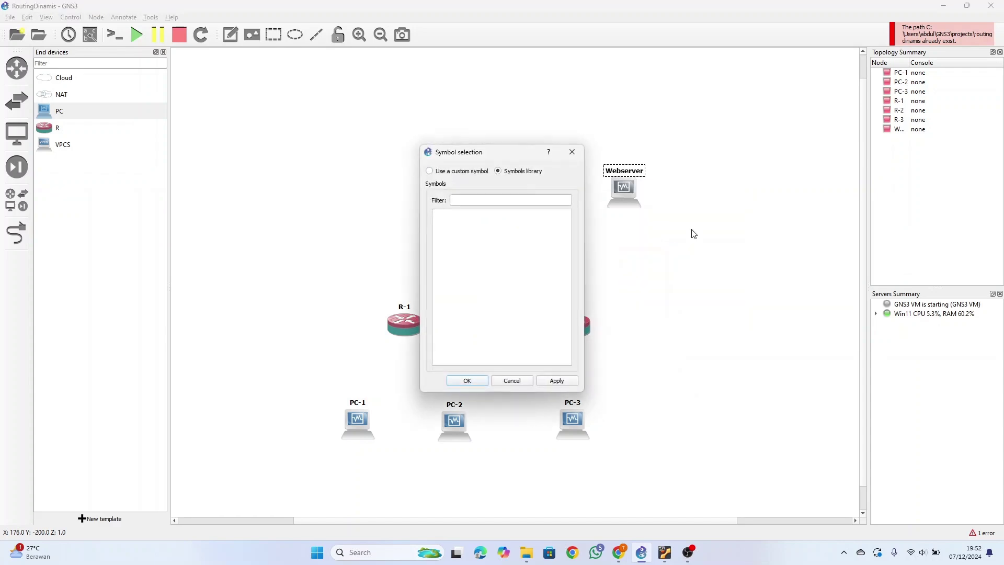
click(439, 278)
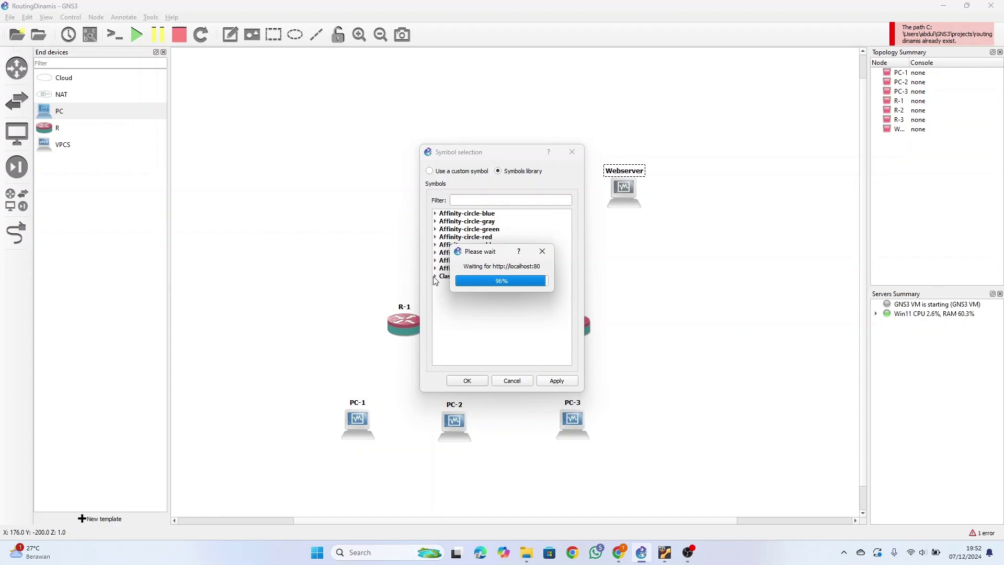
click(440, 276)
click(435, 277)
scroll(485, 296, down, 6)
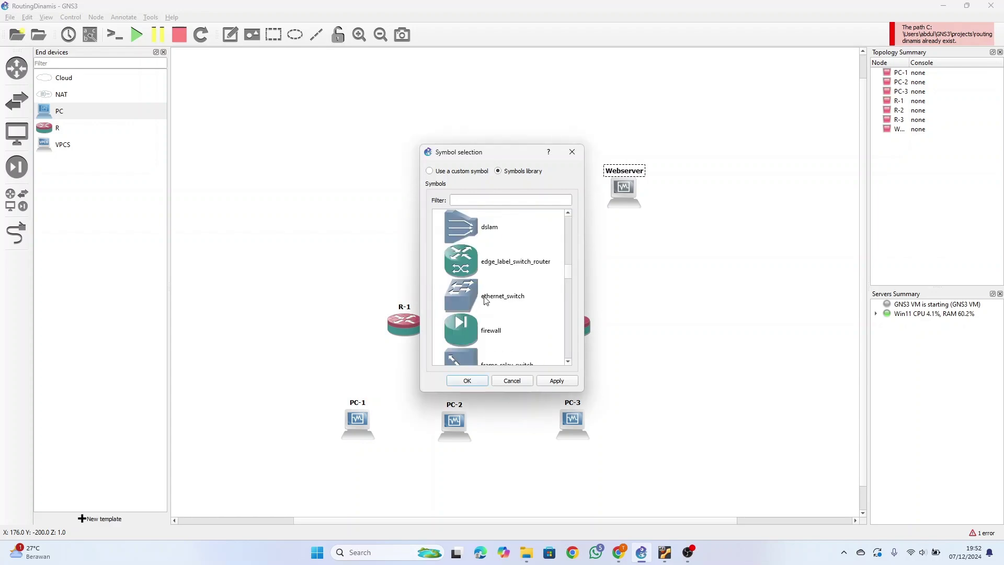
scroll(485, 300, down, 10)
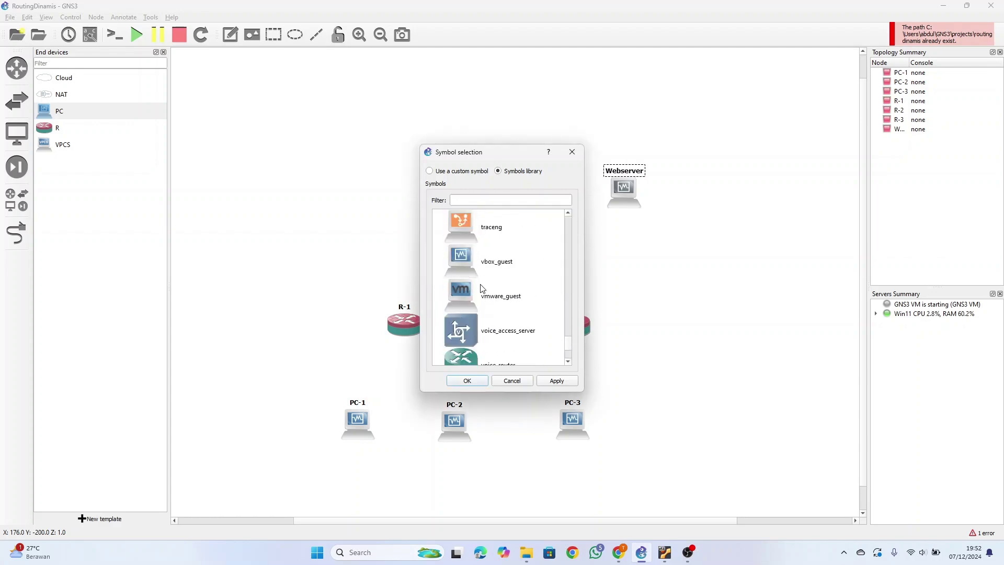
scroll(482, 288, up, 1)
click(473, 265)
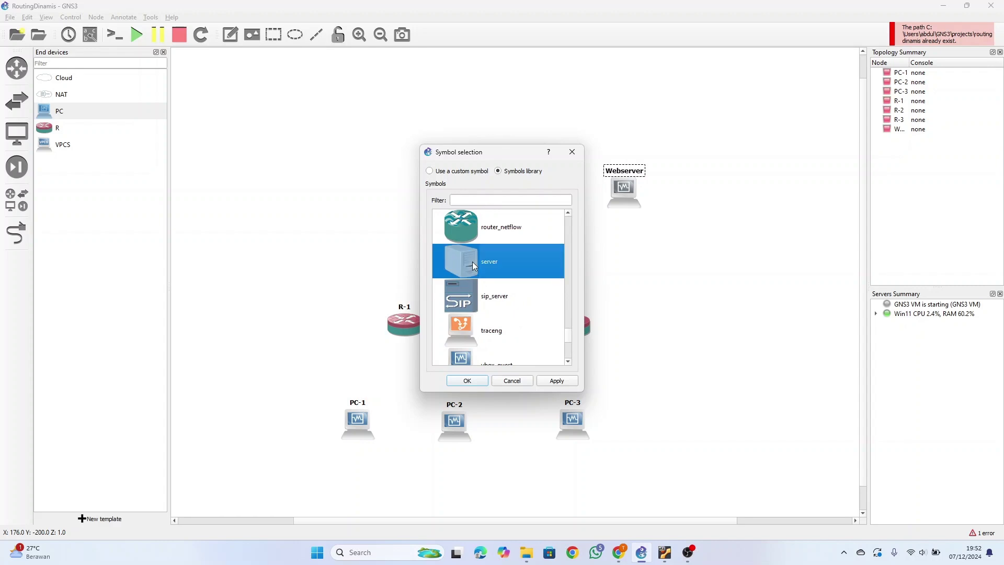
click(548, 381)
click(471, 382)
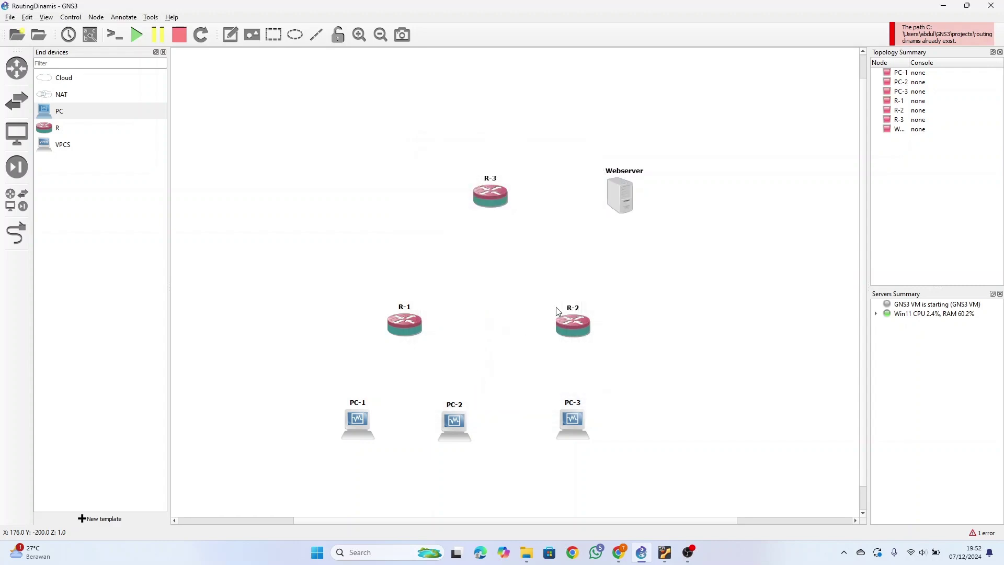
- Link Eth0 of R-1 to Eth0 of R-2
click(16, 238)
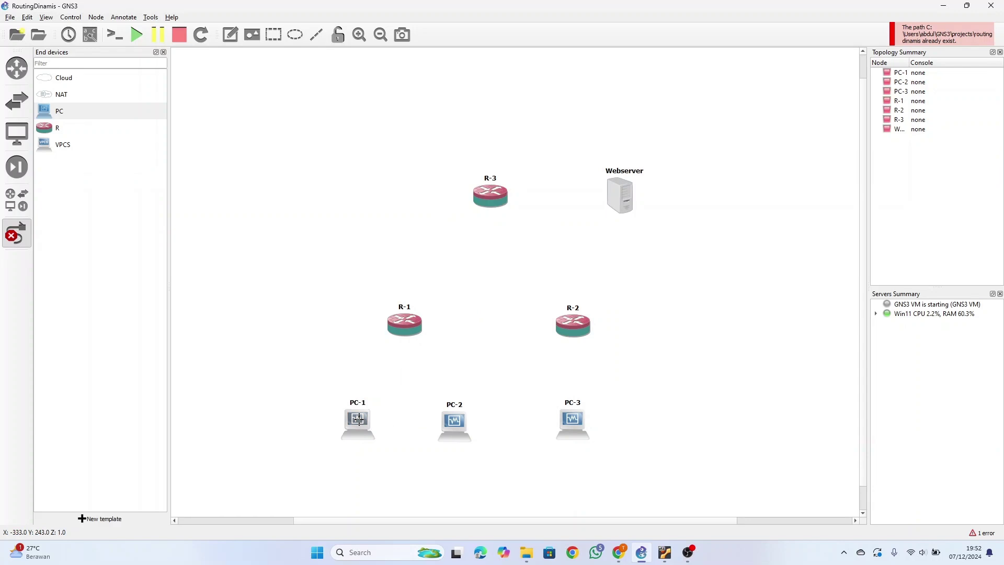
click(358, 420)
click(380, 424)
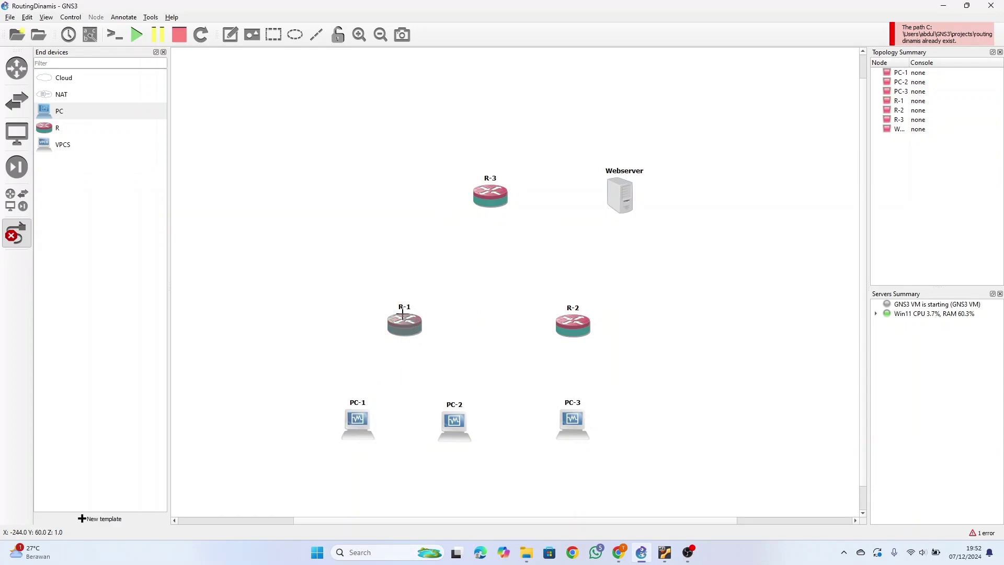
click(403, 316)
click(443, 329)
click(575, 325)
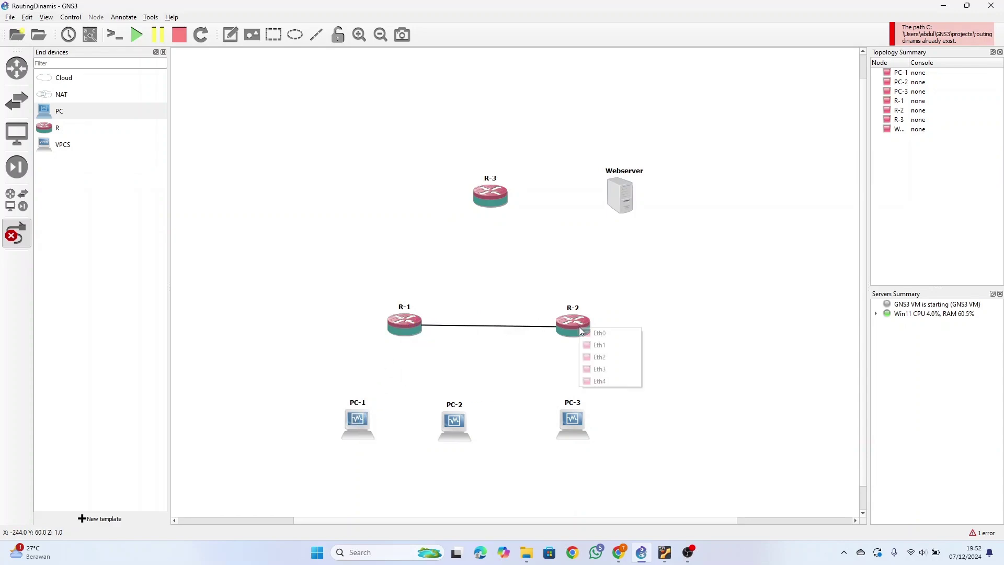
click(596, 332)
- Link Eth1 of R-1 to Eth0 of R-3
click(405, 322)
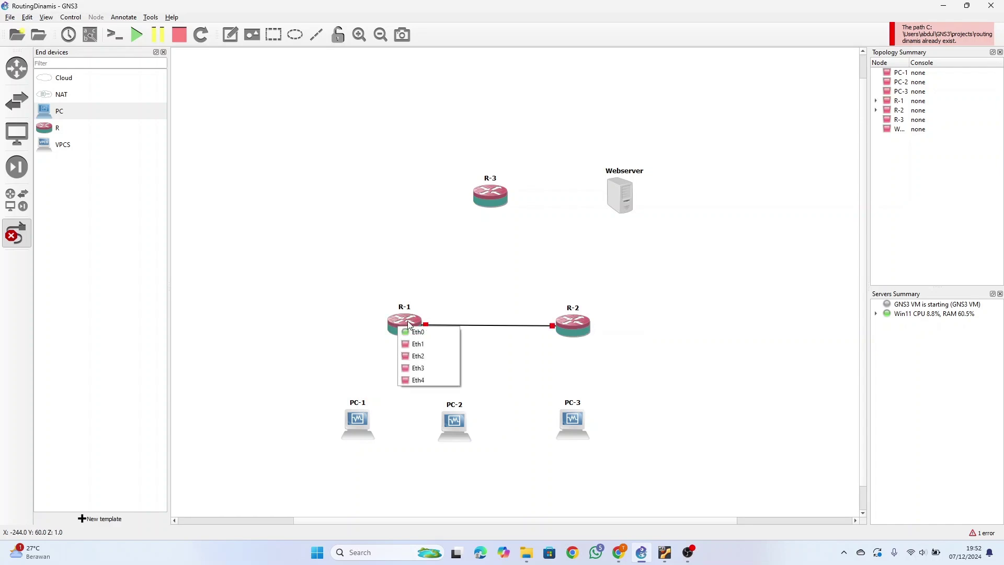
click(421, 332)
click(489, 196)
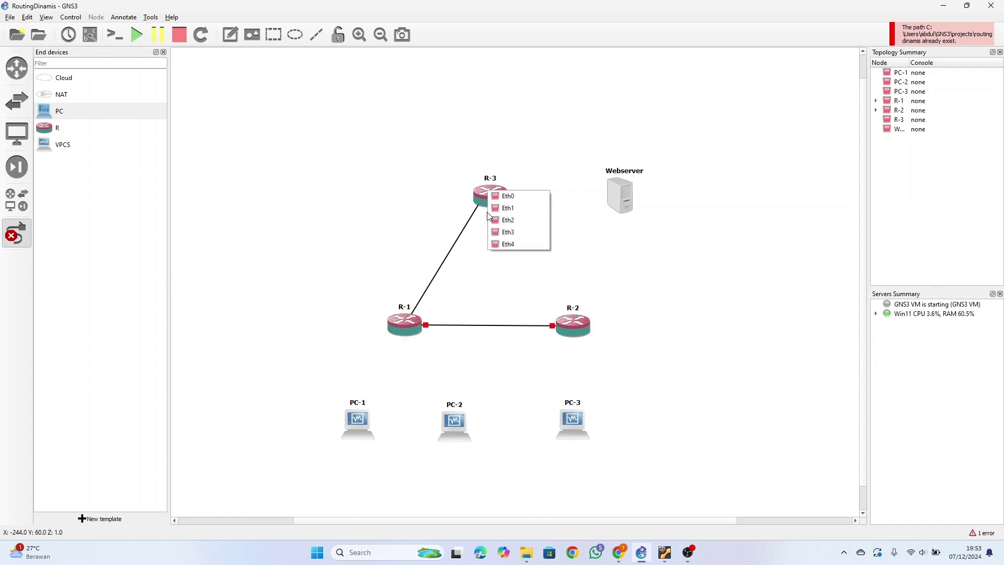
click(512, 198)
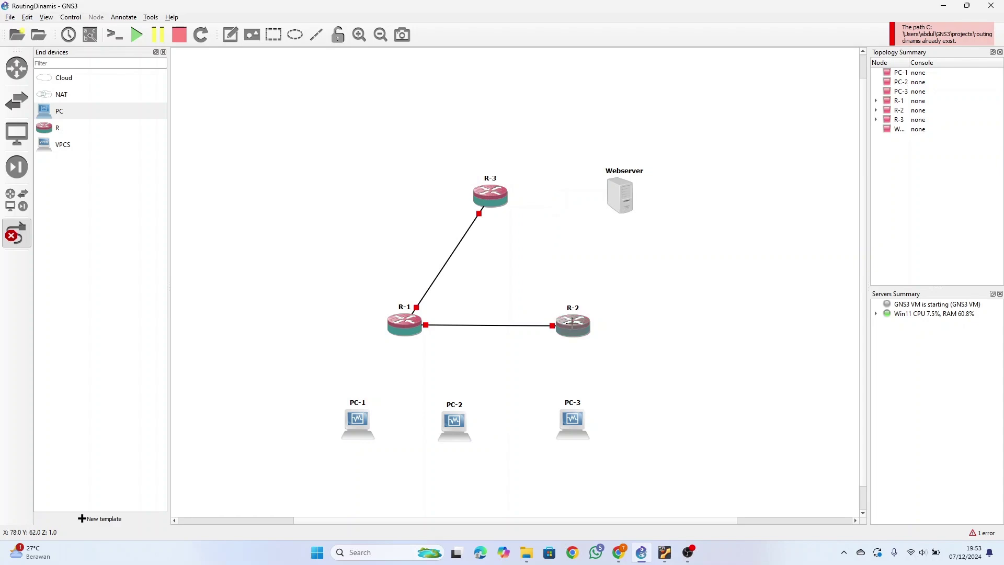
- Link Eth1 of R-2 to Eth1 of R-3 to close the router triangle
click(572, 324)
click(584, 341)
click(498, 207)
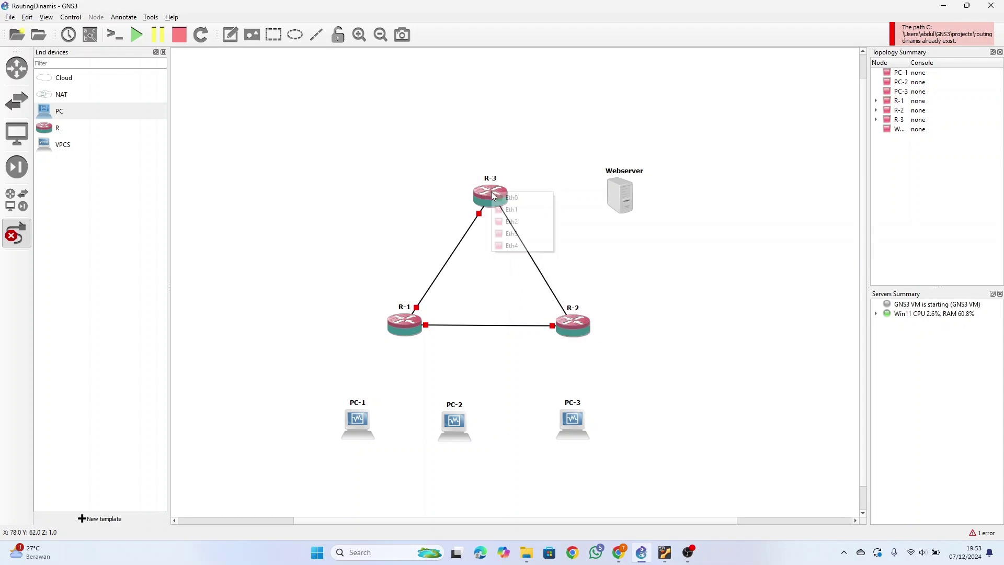
click(510, 208)
- Link PC-1 to Eth2 of R-1
click(367, 416)
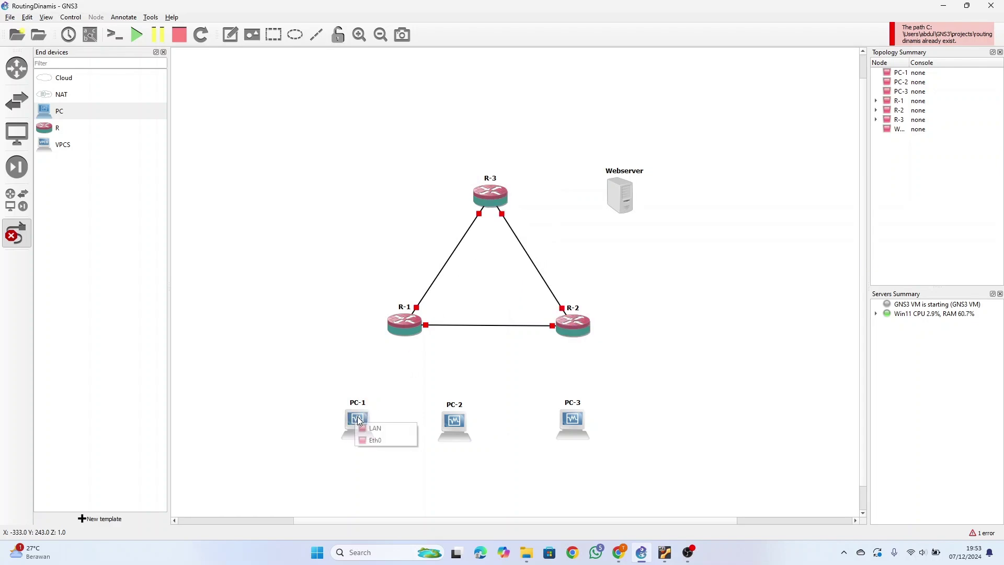
click(387, 438)
click(399, 319)
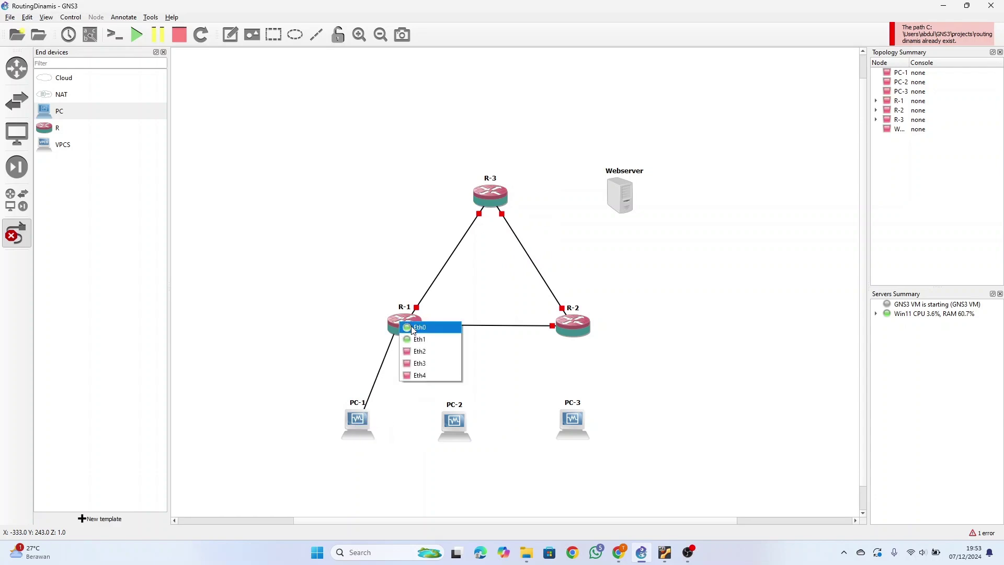
click(421, 358)
- Link the LAN port of PC-2 to Eth3 of R-1
click(459, 426)
click(473, 433)
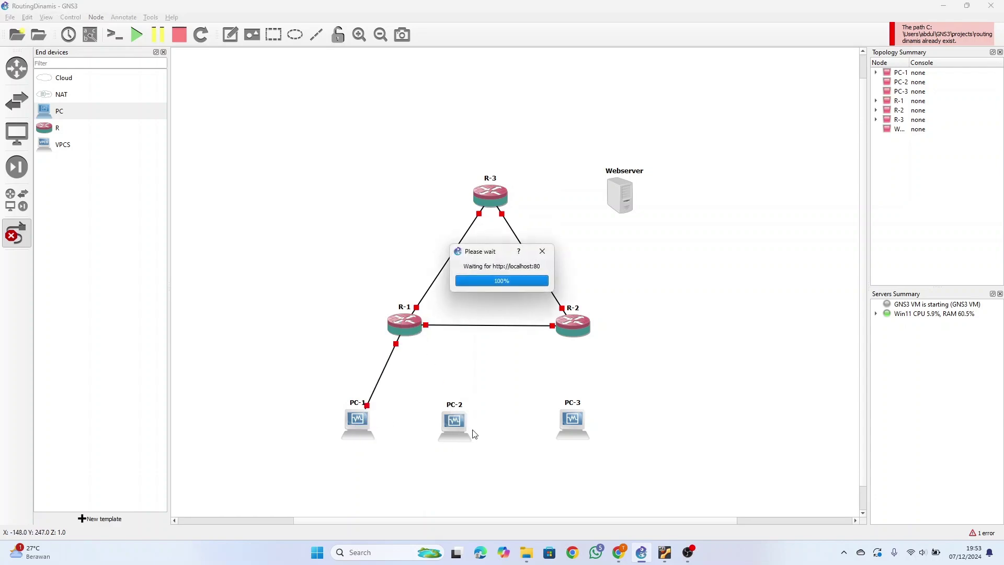
click(462, 417)
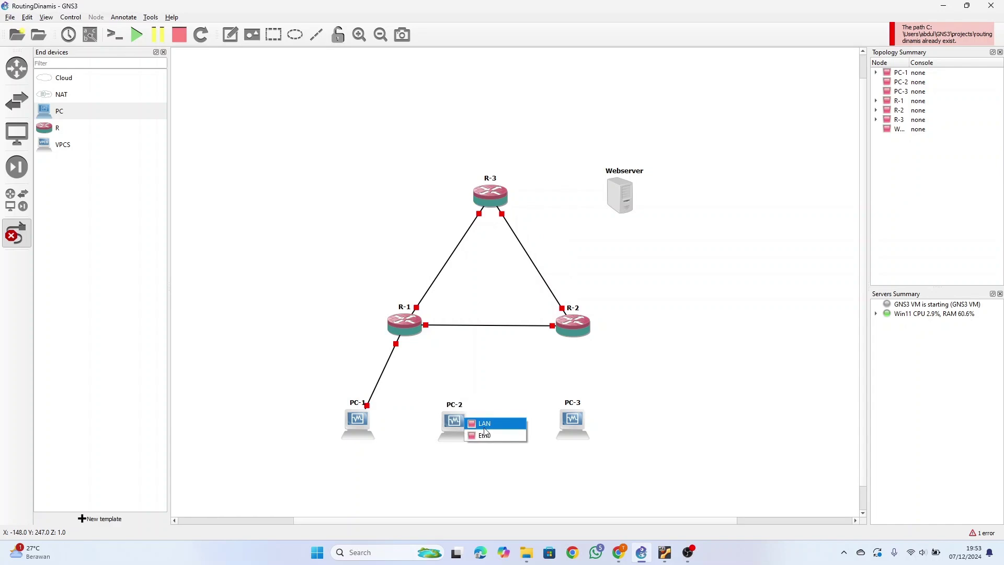
click(477, 419)
click(408, 320)
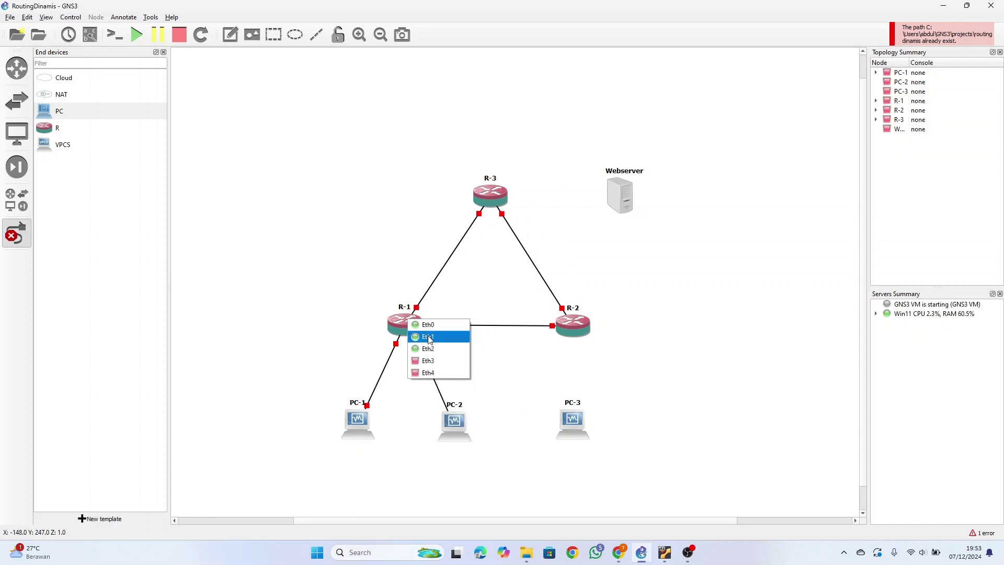
click(436, 361)
- Link the LAN port of PC-3 to Eth2 of R-2
click(574, 419)
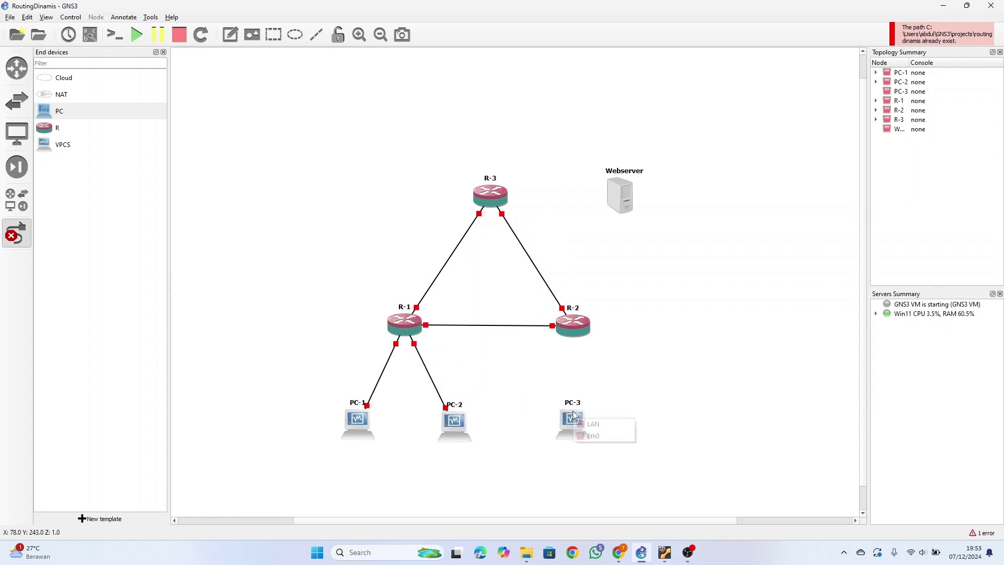
click(590, 423)
click(573, 324)
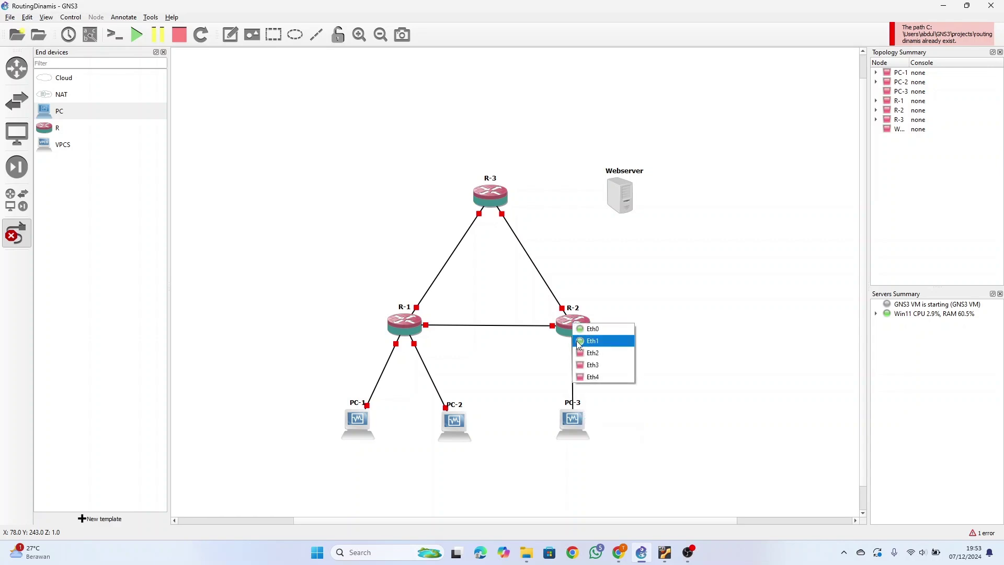
click(584, 353)
- Link the Webserver to Eth2 of R-3 and leave link mode
click(617, 194)
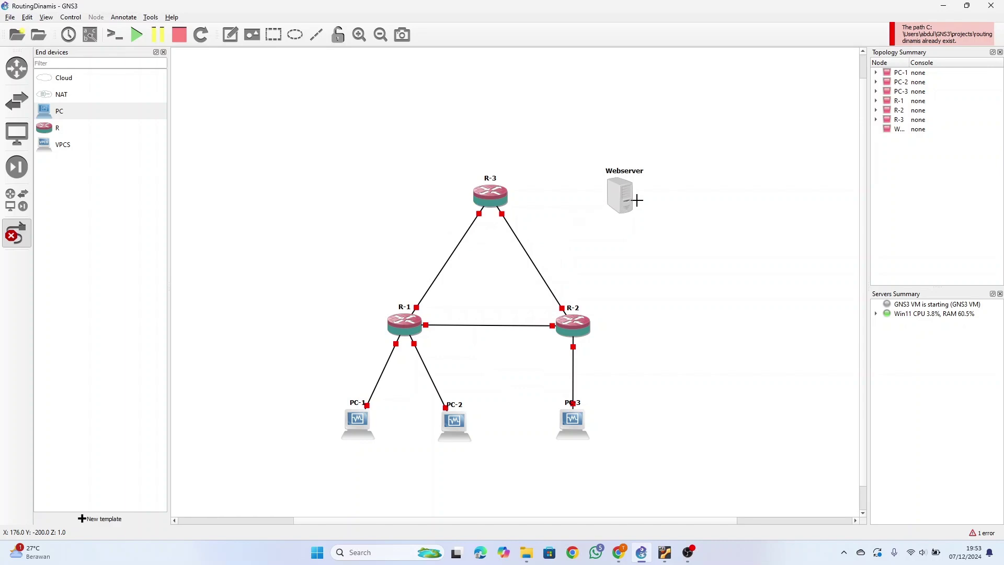
click(636, 199)
click(653, 204)
click(483, 198)
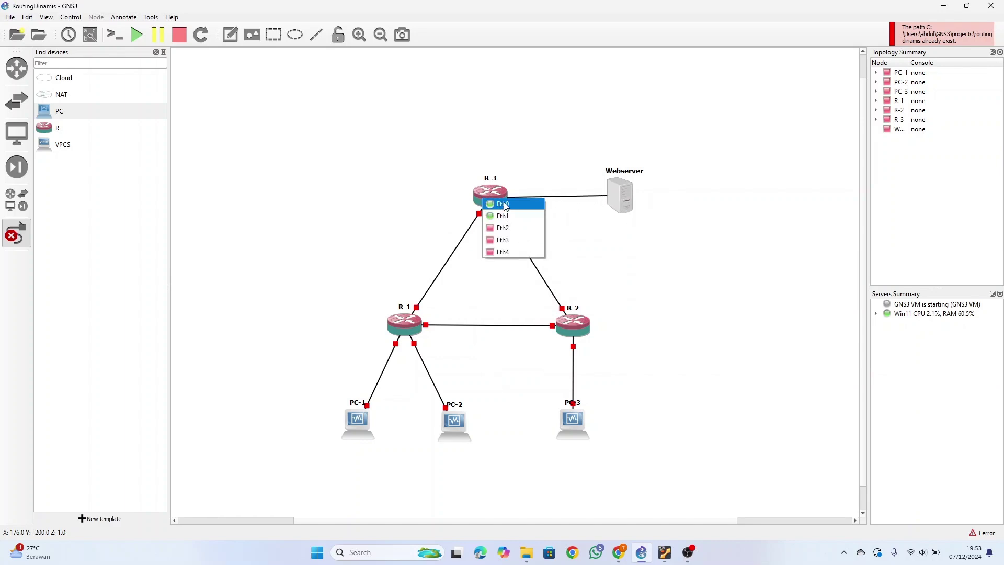
click(515, 228)
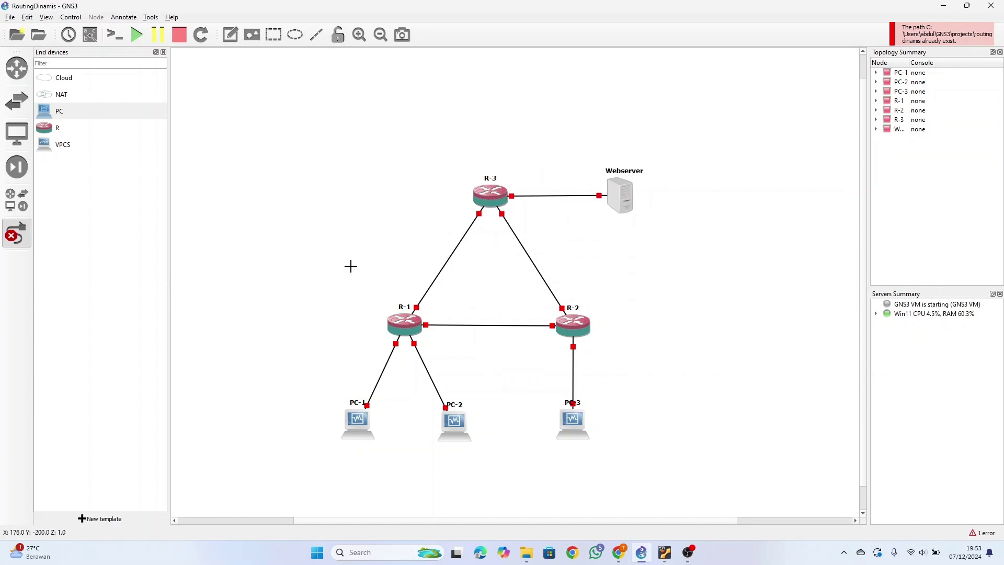
key(Escape)
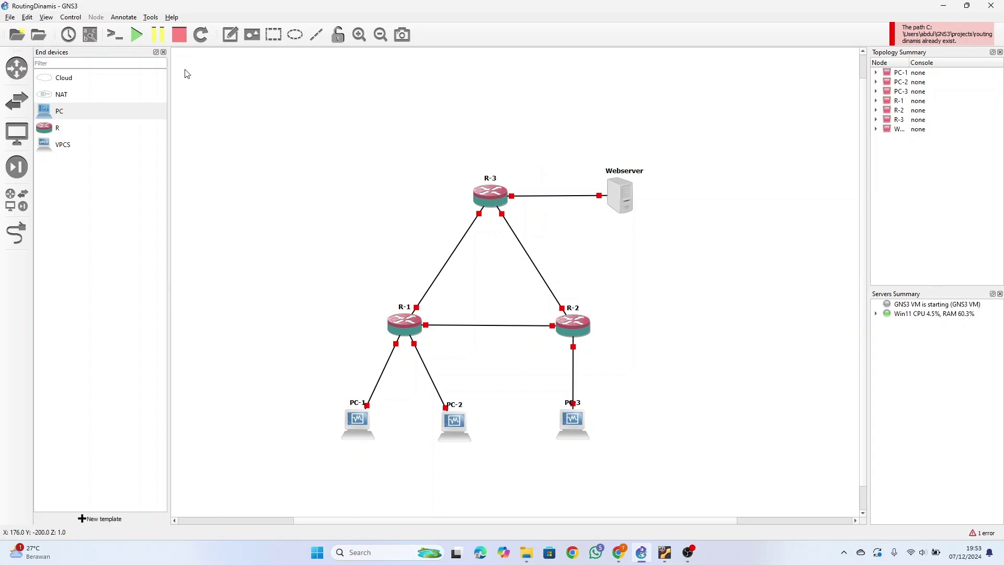
- Start all devices in the topology and confirm the start
click(136, 34)
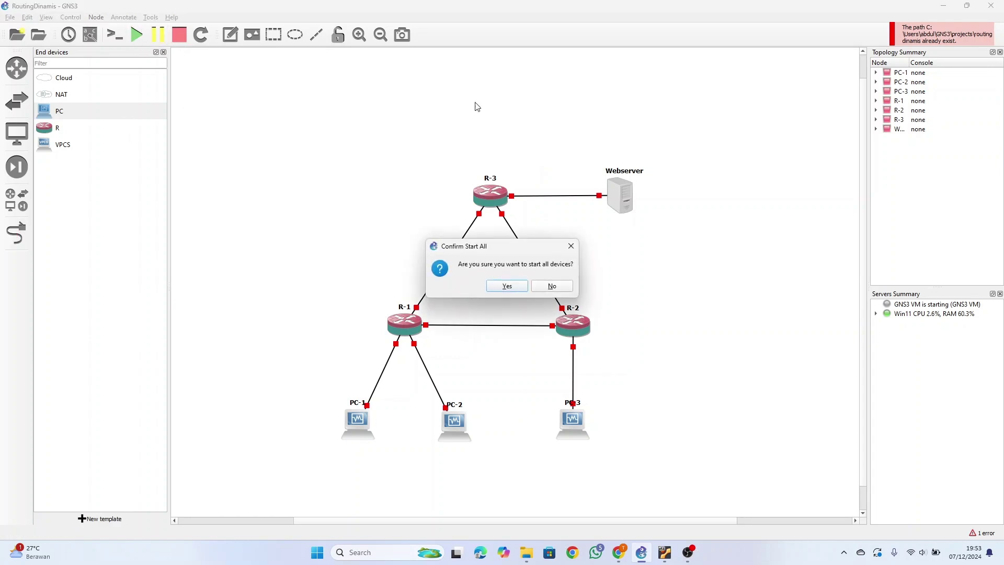
click(502, 286)
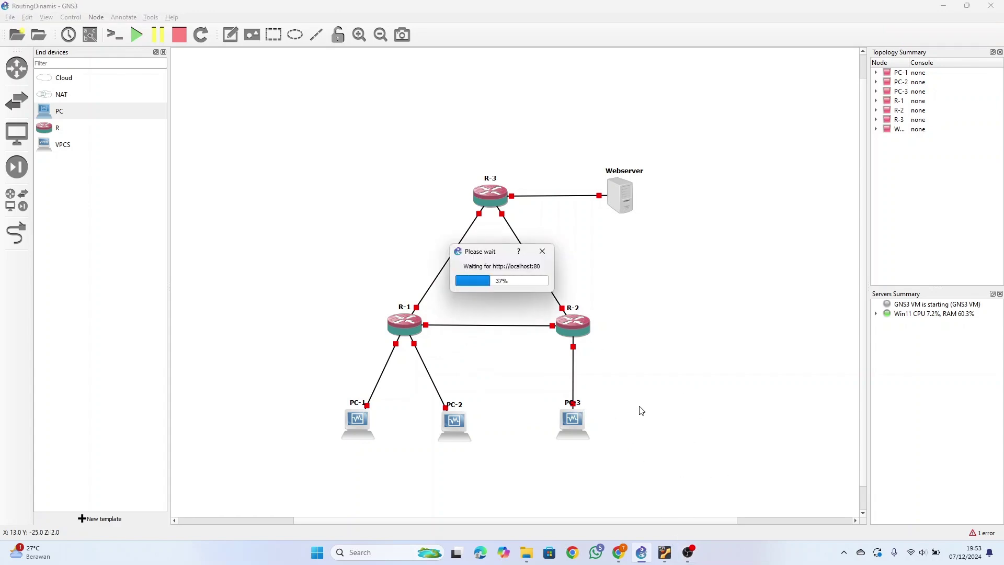
- Switch to Chrome to examine the assignment PDF's network scheme and Router 1 IP address list, then return to GNS3
mouse_move(619, 552)
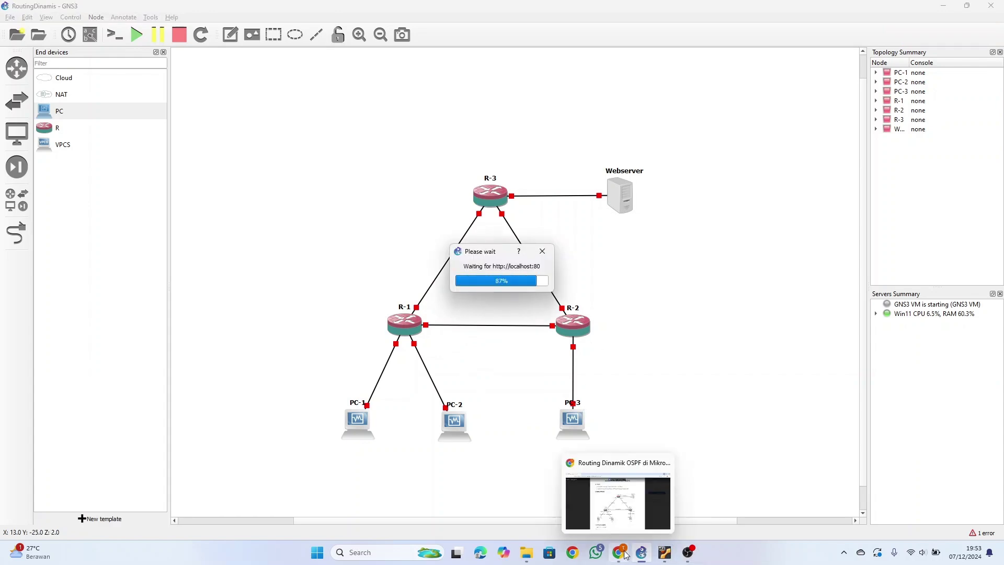
click(621, 509)
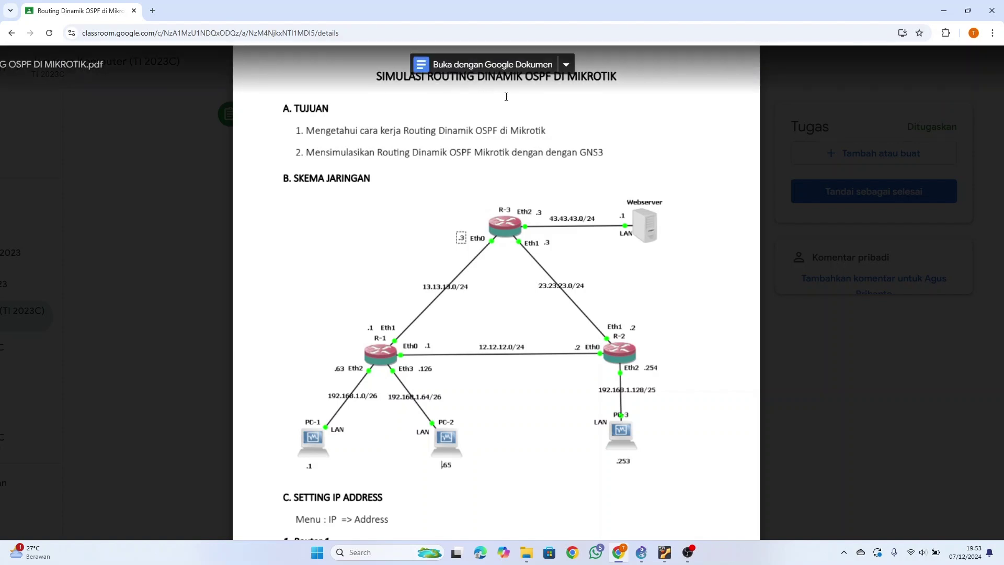
scroll(408, 247, down, 3)
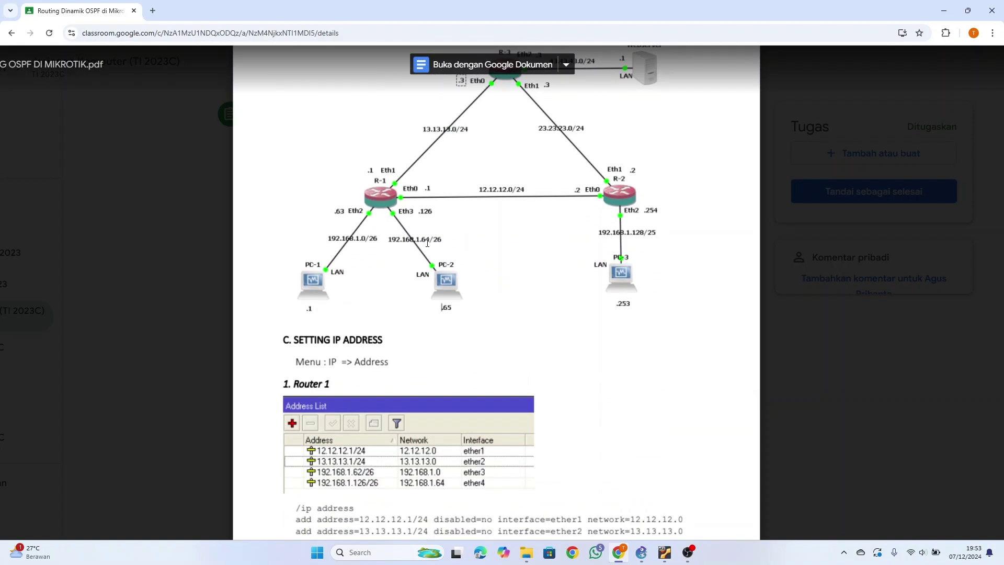
scroll(437, 225, down, 2)
scroll(450, 228, up, 1)
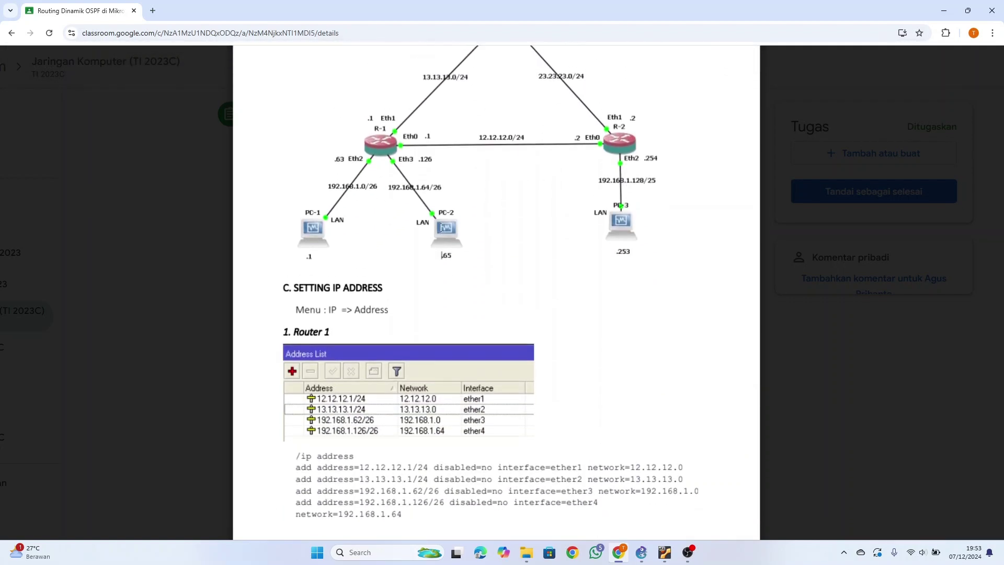
scroll(475, 231, up, 1)
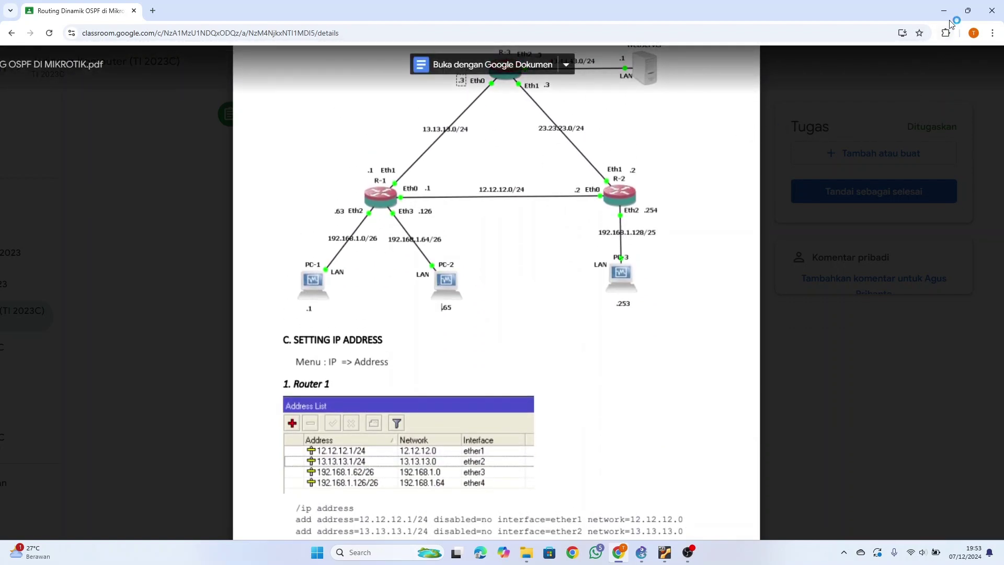
click(967, 11)
click(892, 91)
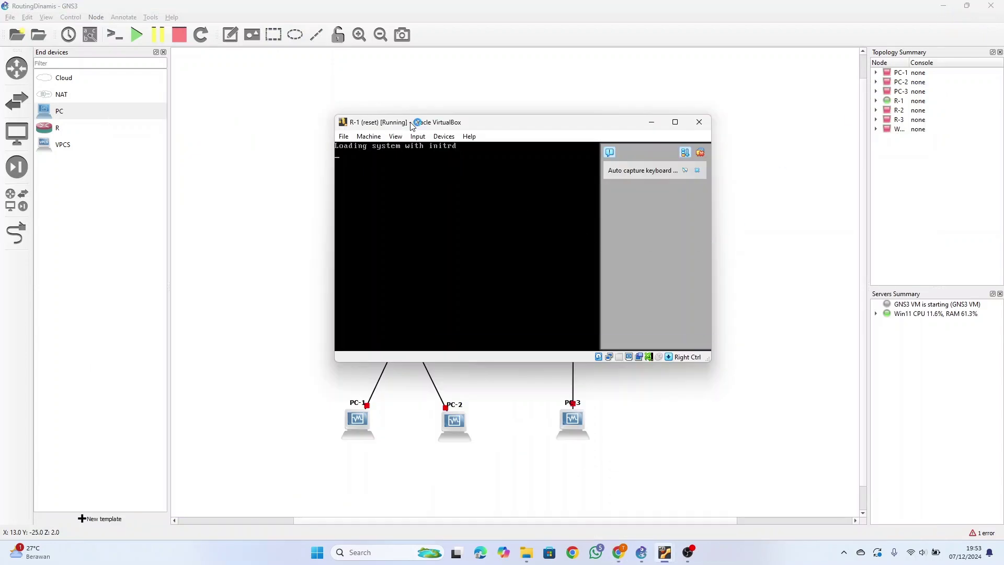
- Arrange the R-1, R-2 and R-3 virtual machine windows in an overlapping upper row and dismiss their notifications
drag(411, 123, 84, 32)
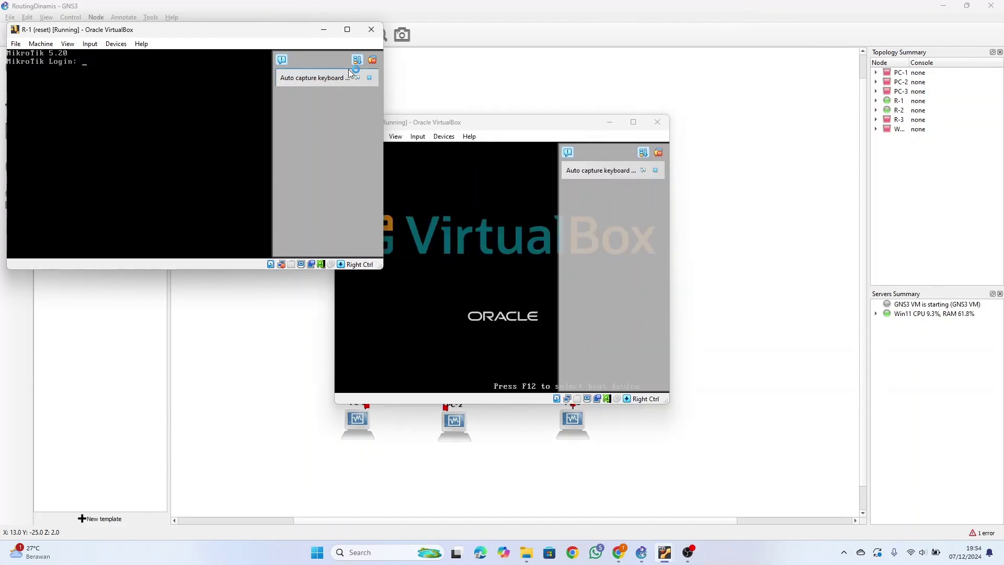
click(372, 60)
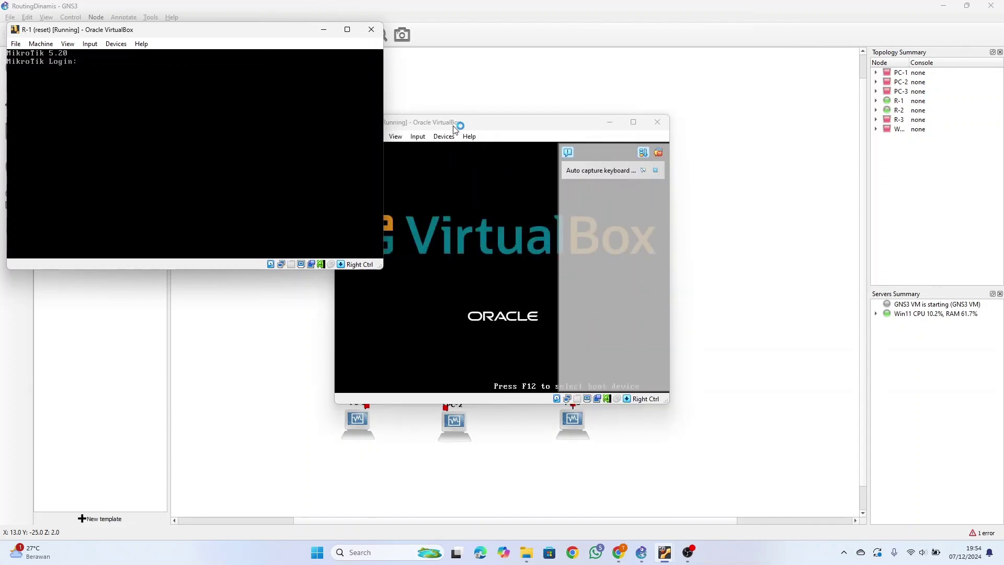
click(657, 154)
drag(472, 125, 341, 33)
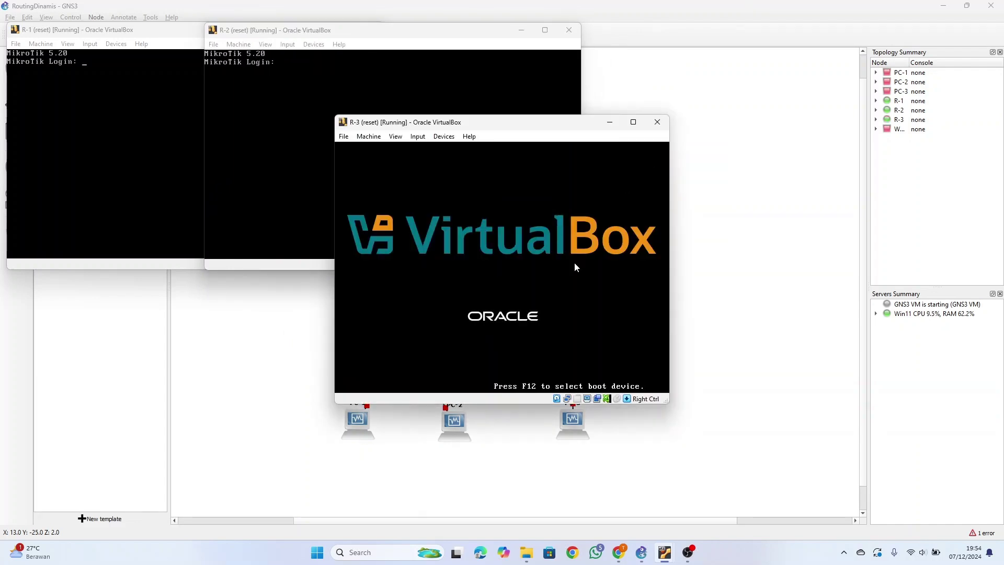
click(574, 262)
click(623, 180)
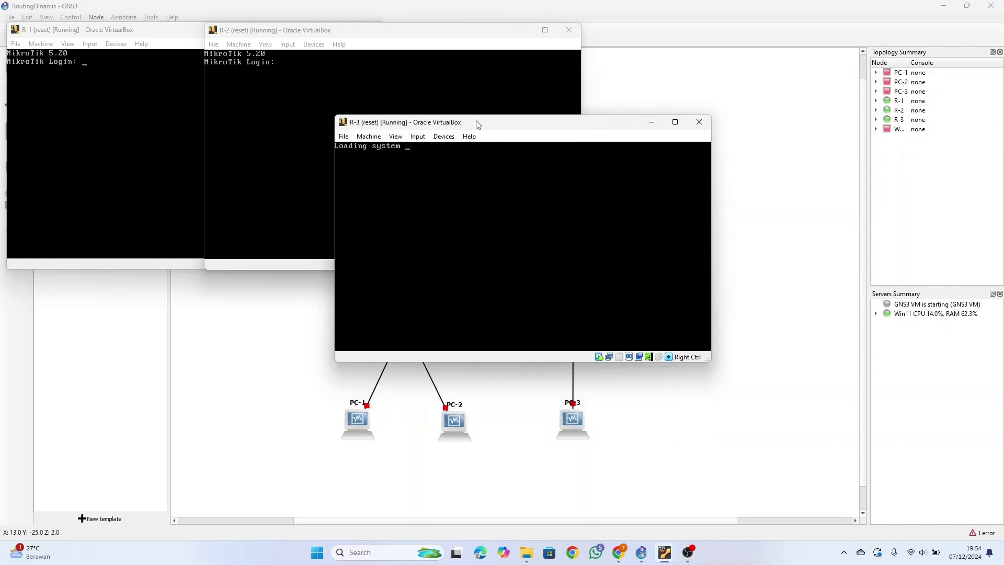
drag(477, 121, 537, 32)
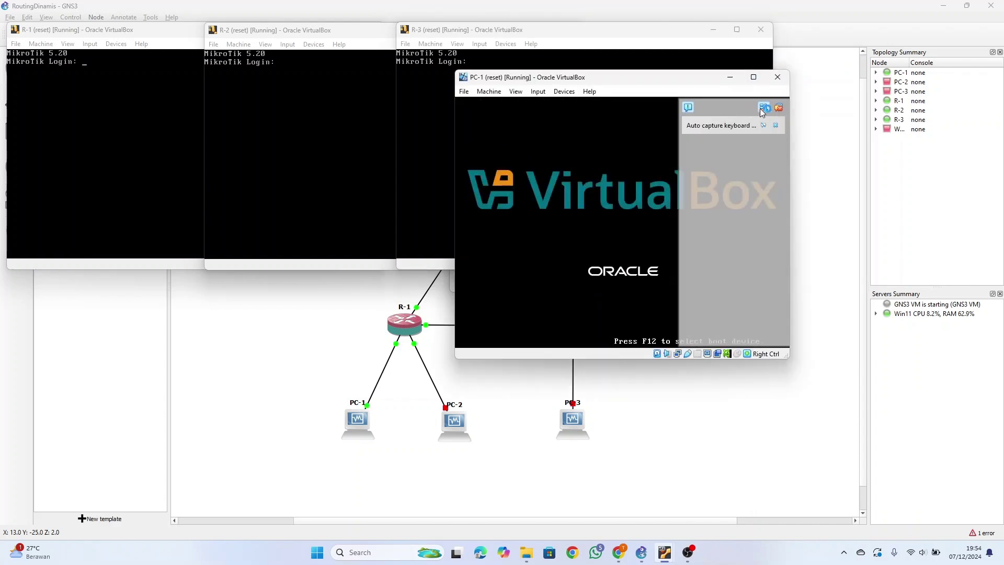
- Arrange the PC-1, PC-2, PC-3 and Webserver virtual machine windows in a row below the routers, dismissing their notifications
click(779, 108)
drag(500, 80, 50, 203)
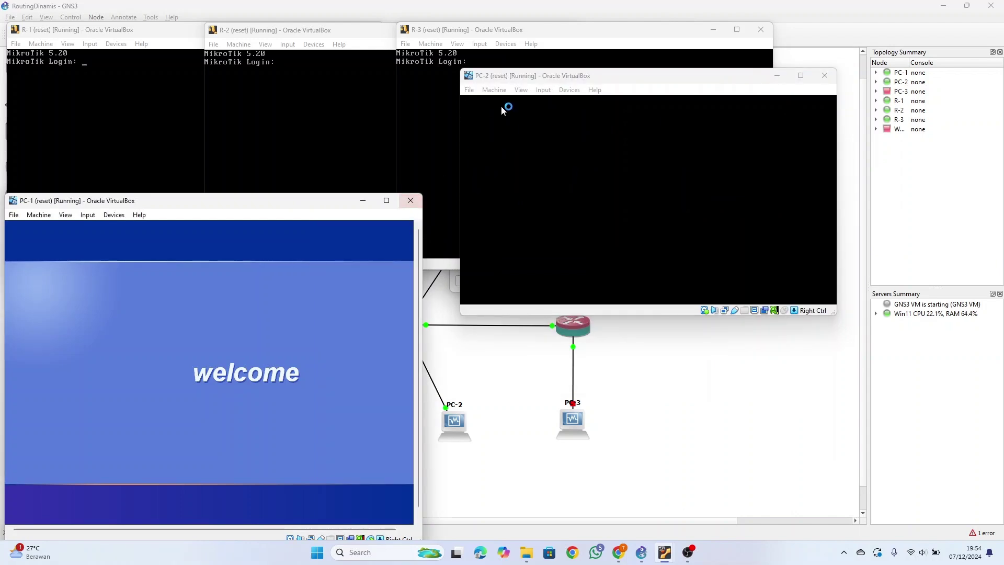
drag(535, 70, 268, 204)
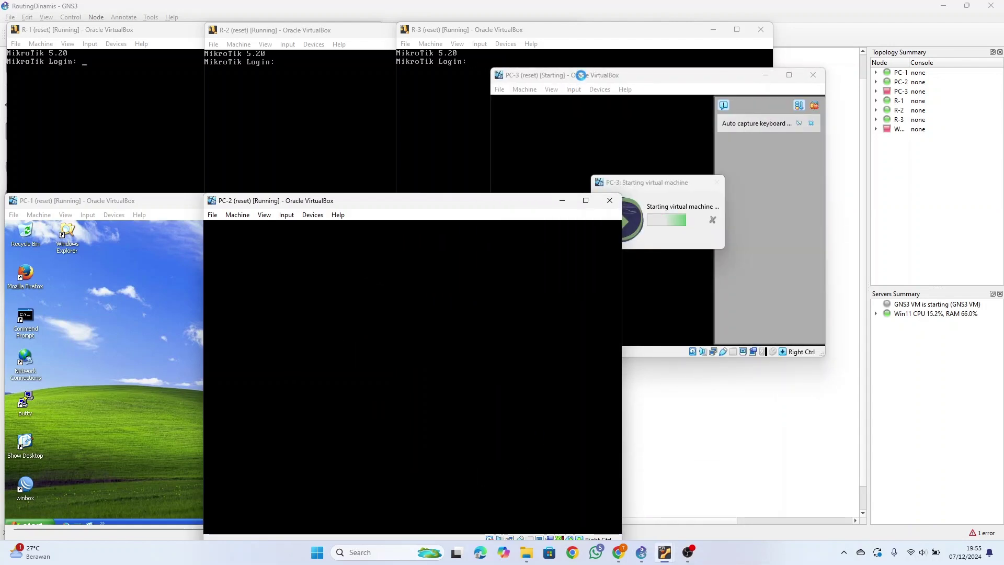
click(815, 104)
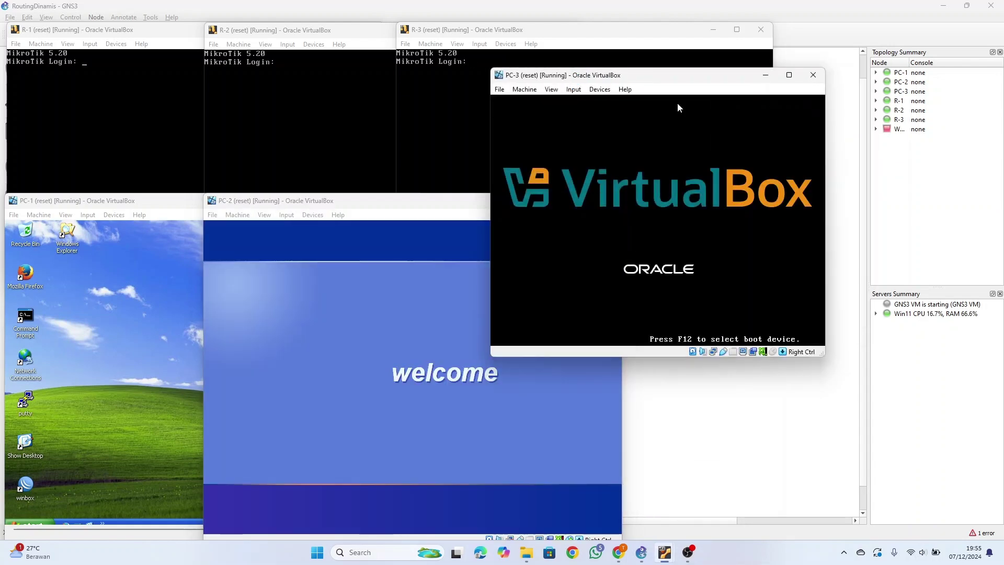
drag(533, 78, 434, 204)
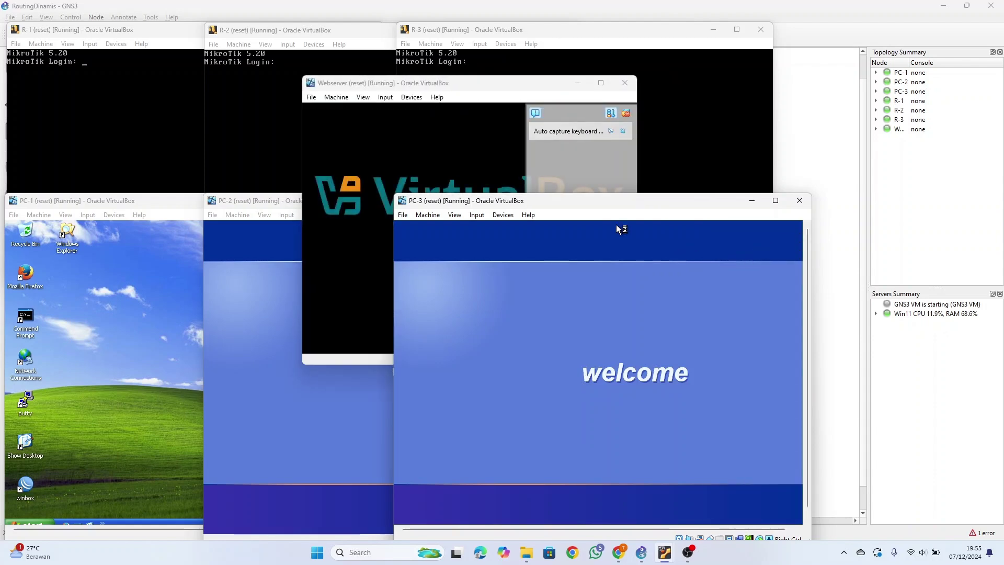
click(420, 85)
drag(356, 85, 677, 204)
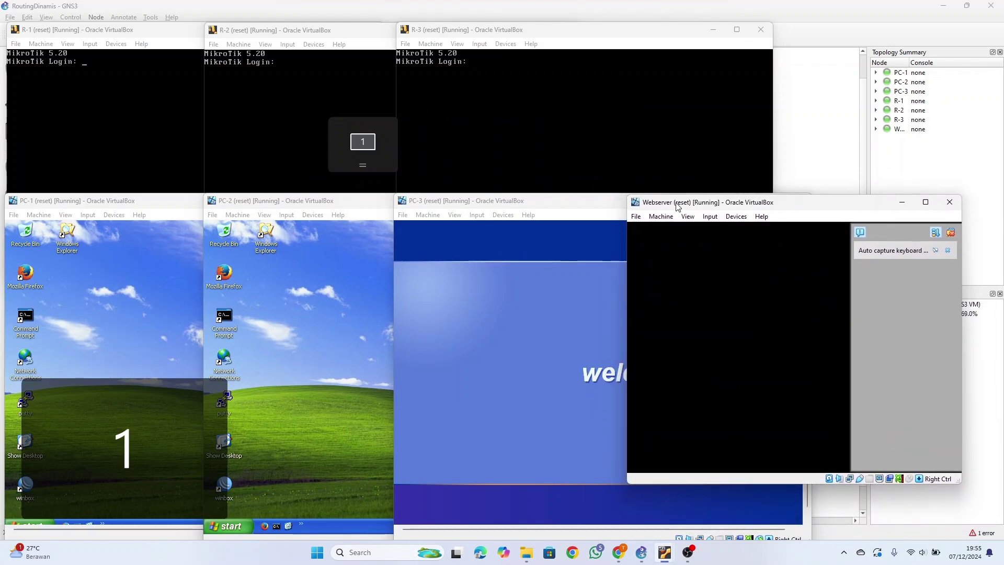
click(950, 233)
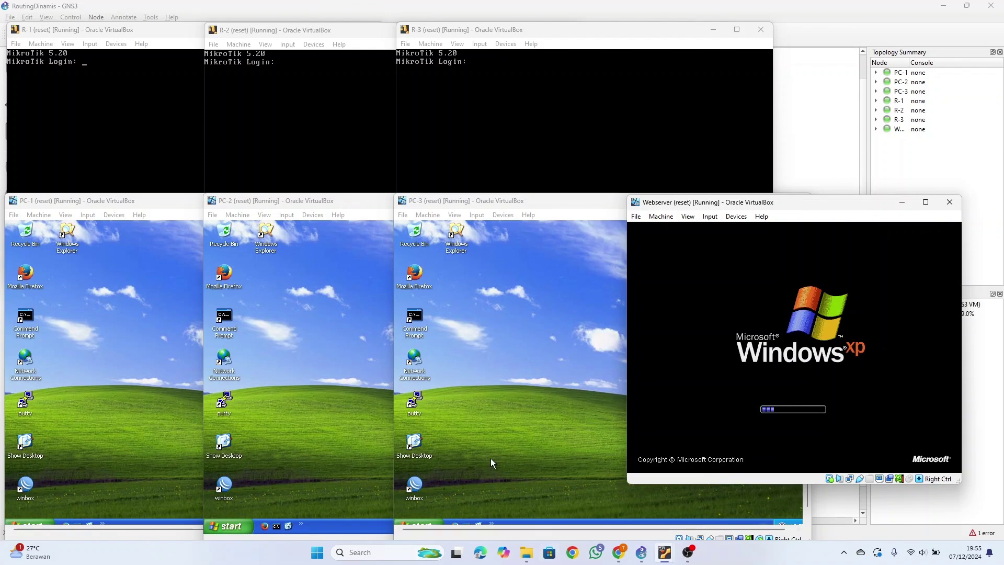
- Open the Internet Protocol (TCP/IP) properties of the connected Local Area Connection on PC-1
click(143, 274)
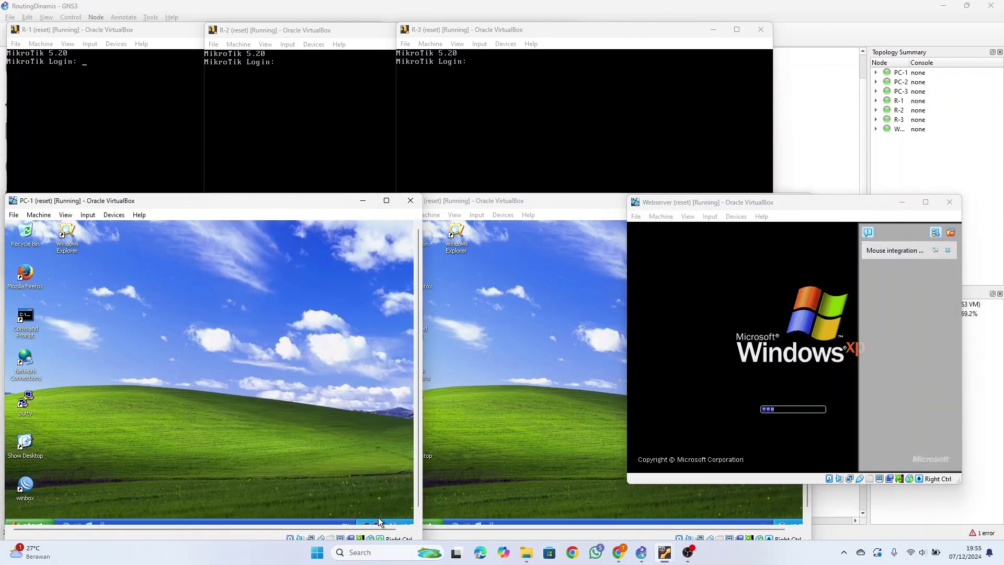
click(26, 363)
double_click(27, 363)
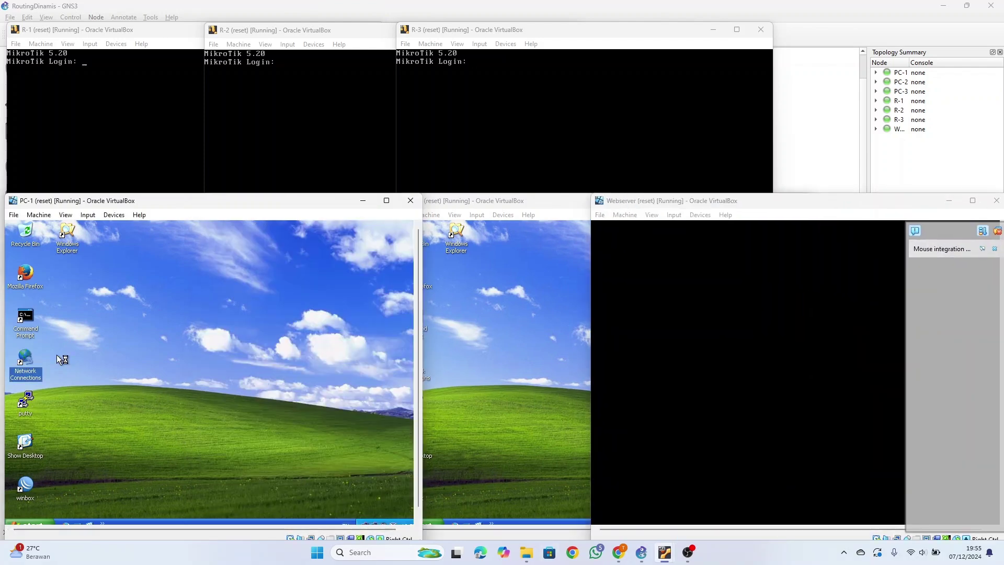
click(276, 317)
right_click(276, 317)
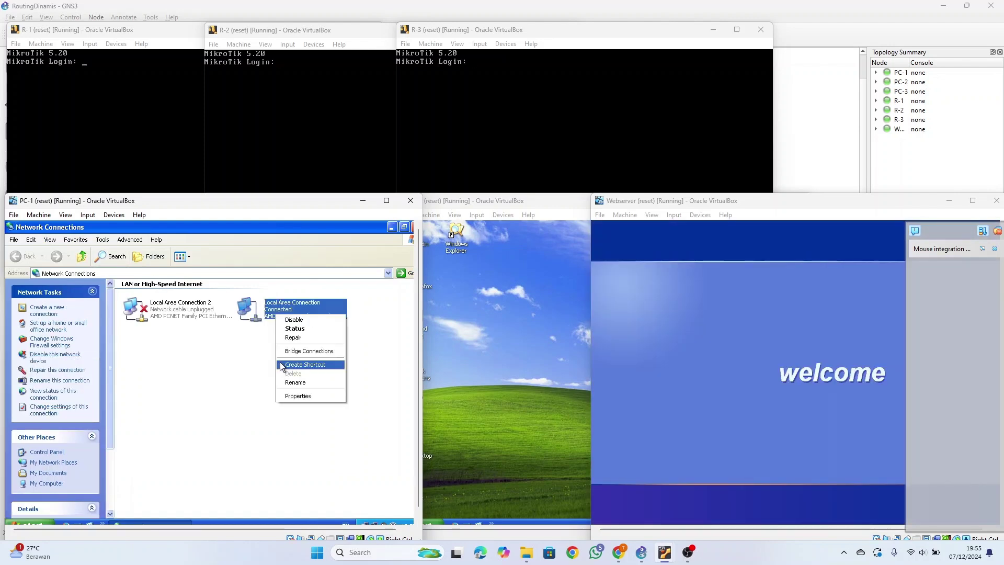
click(300, 397)
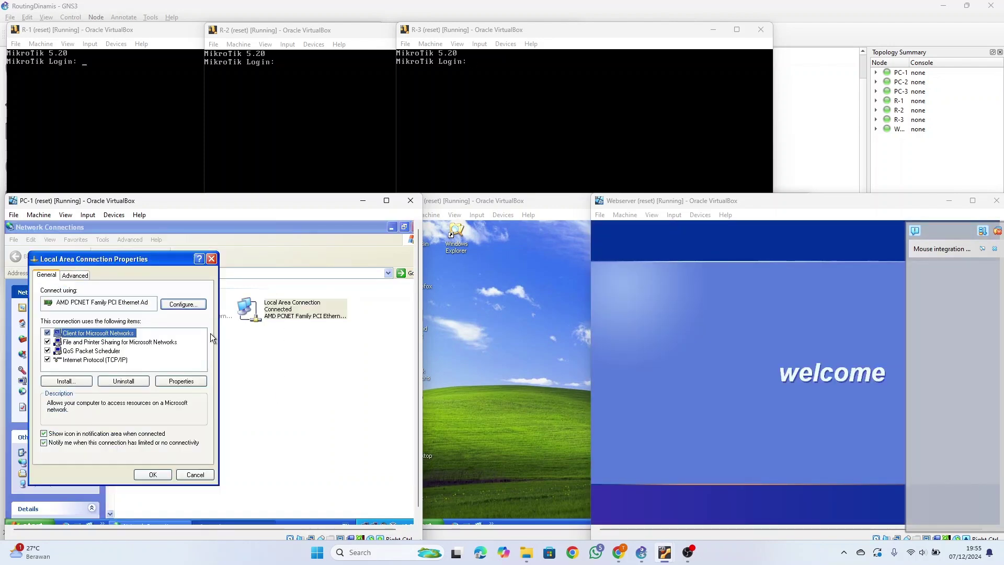
click(84, 360)
click(191, 381)
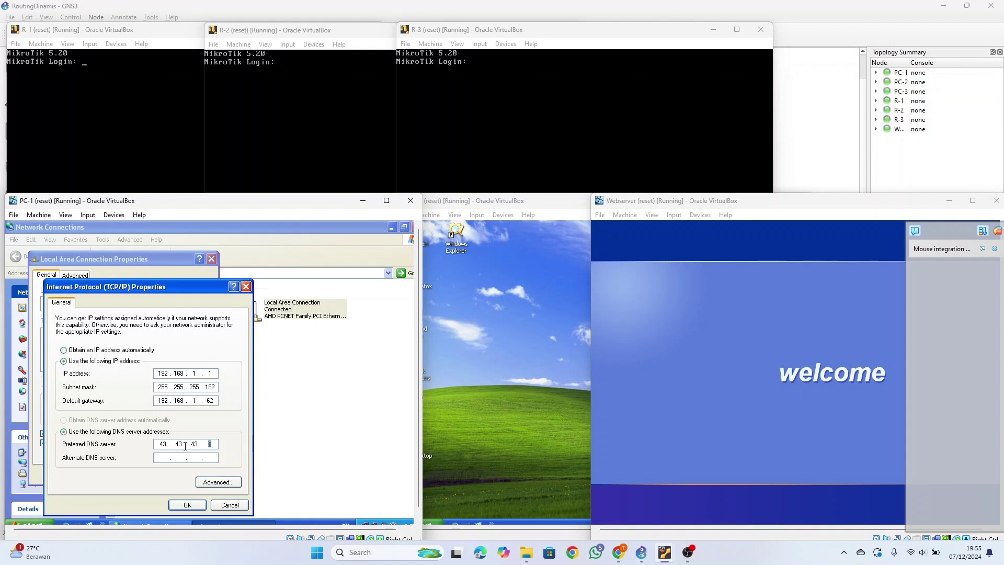
- Edit the last octet of PC-1's preferred DNS server, accept the TCP/IP settings and close the network windows
key(BackSpace)
key(BackSpace)
key(BackSpace)
click(188, 504)
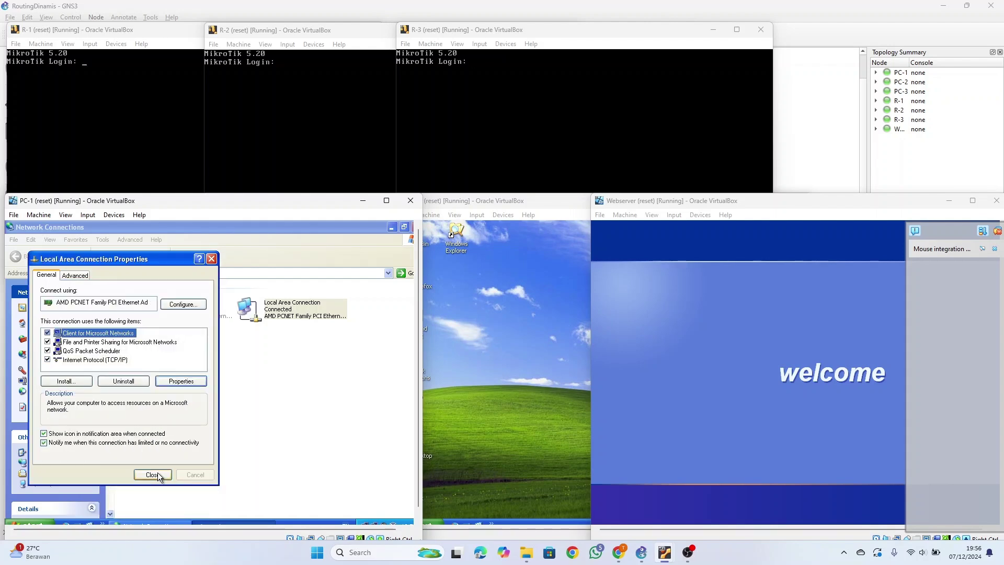
click(413, 226)
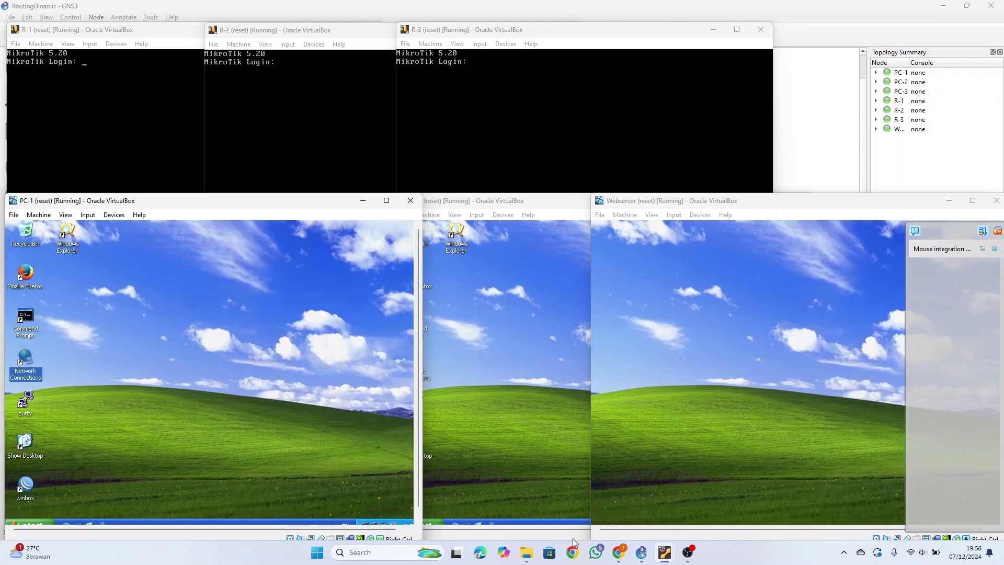
- Bring PC-2 to the front and open the Internet Protocol (TCP/IP) properties of its connected Local Area Connection
mouse_move(664, 552)
click(808, 490)
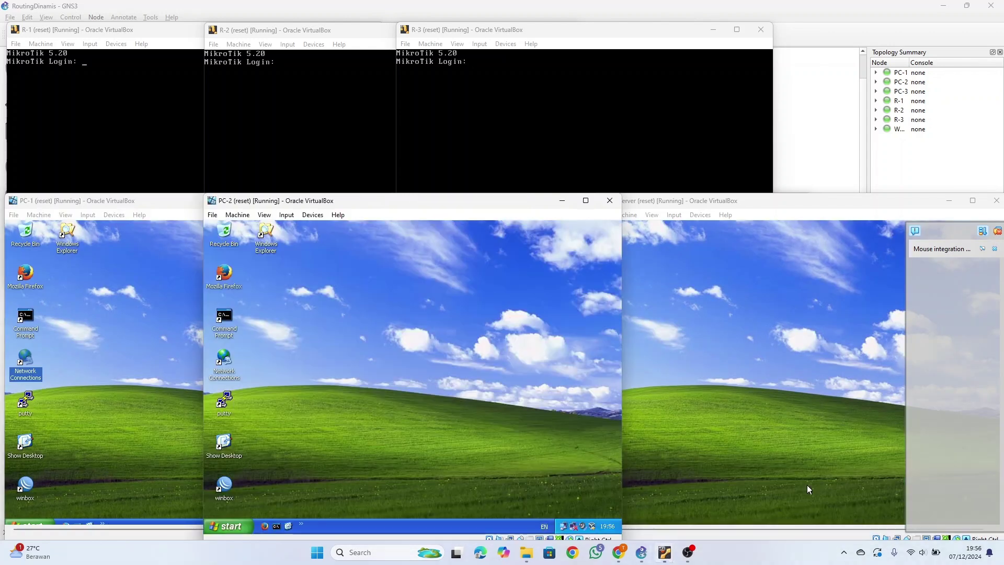
double_click(234, 360)
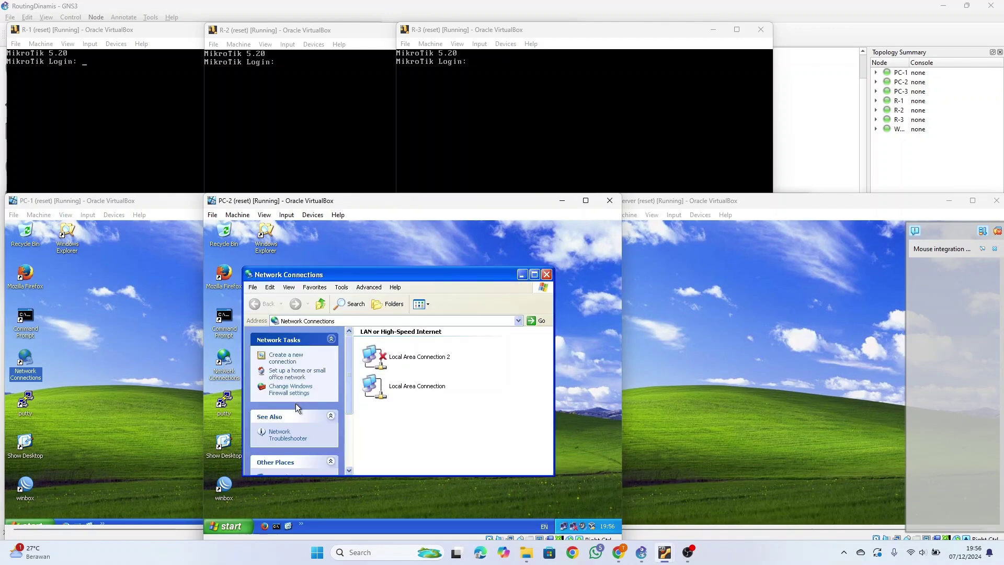
click(390, 385)
right_click(390, 385)
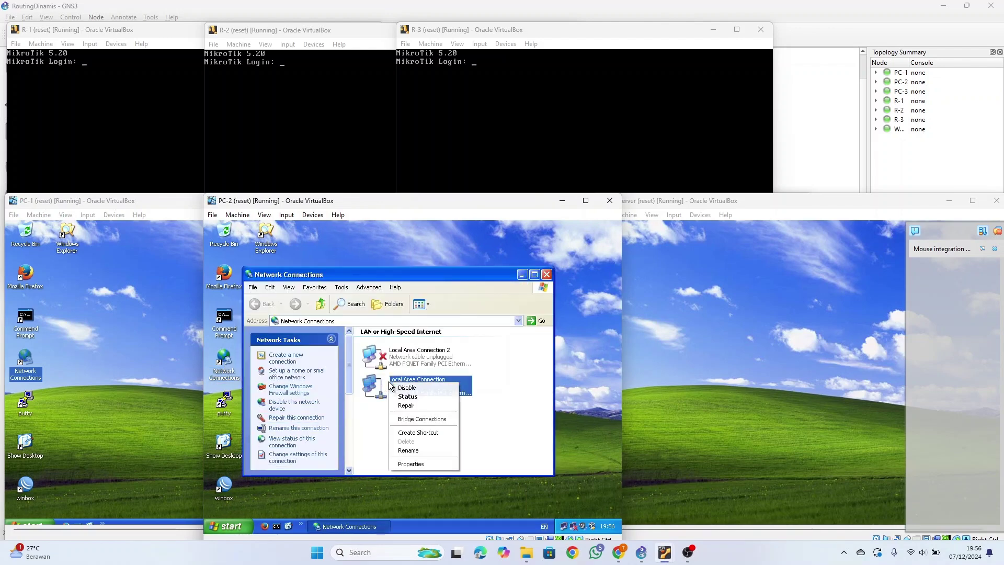
click(423, 464)
click(287, 359)
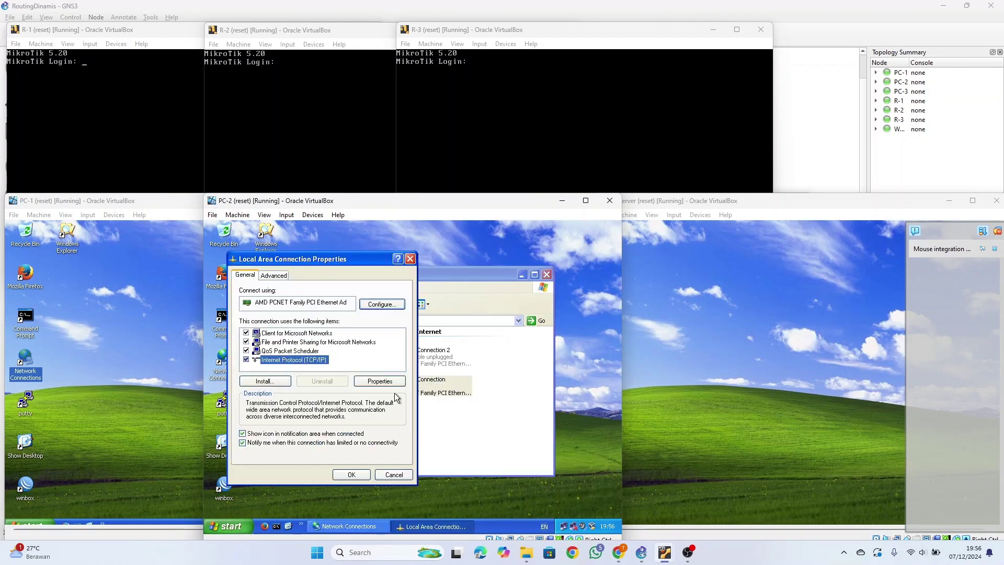
click(380, 380)
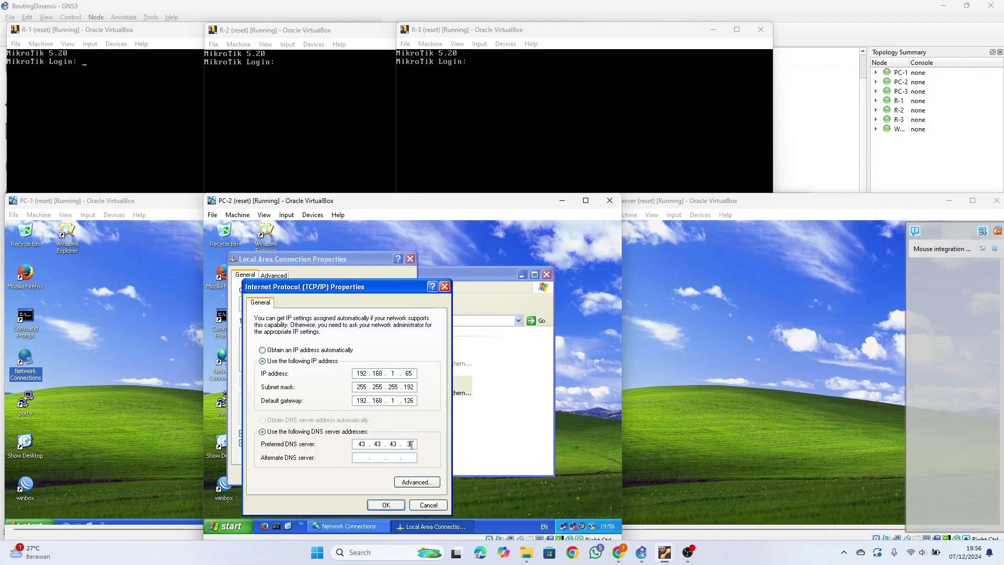
- Erase PC-2's preferred DNS server entry, accept the TCP/IP settings and close the network windows
key(BackSpace)
click(389, 506)
click(355, 476)
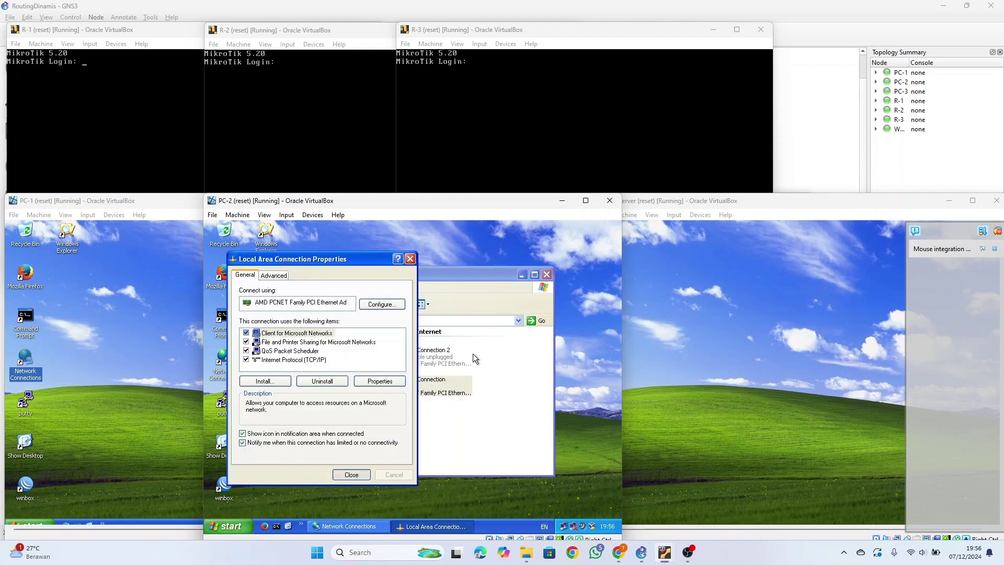
click(545, 275)
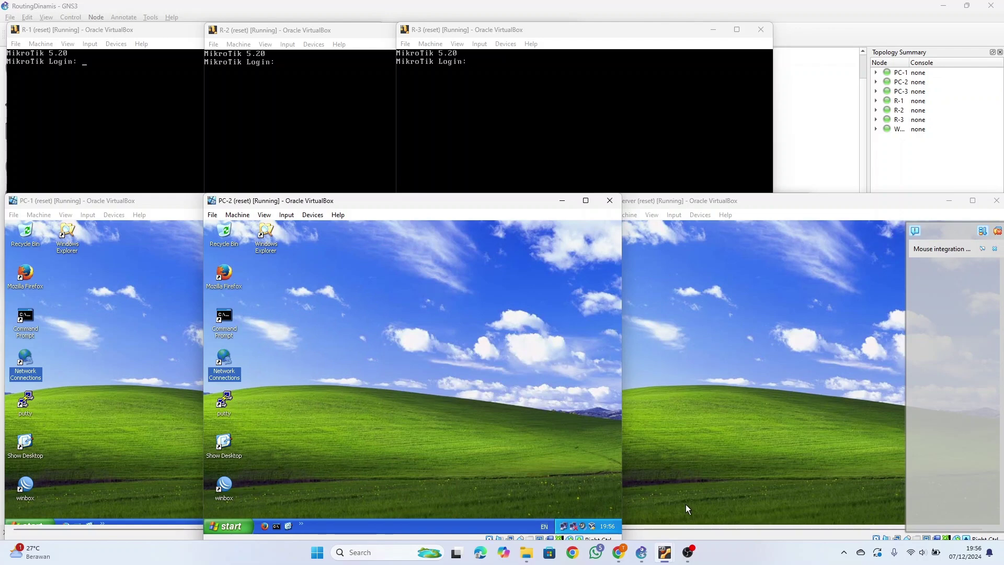
- Bring PC-3 to the front and open the Internet Protocol (TCP/IP) properties of its connected Local Area Connection
mouse_move(687, 563)
click(805, 421)
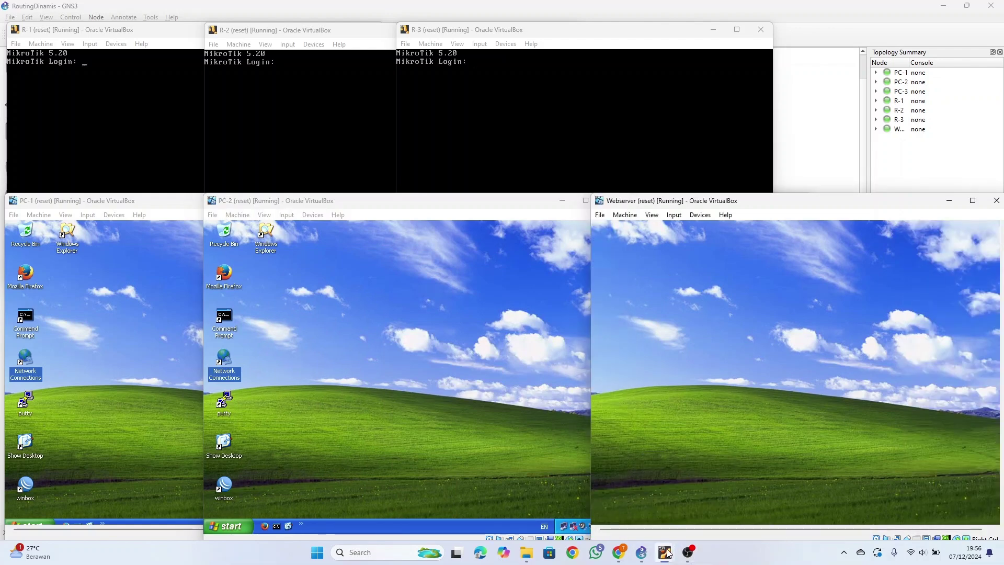
mouse_move(664, 556)
click(889, 489)
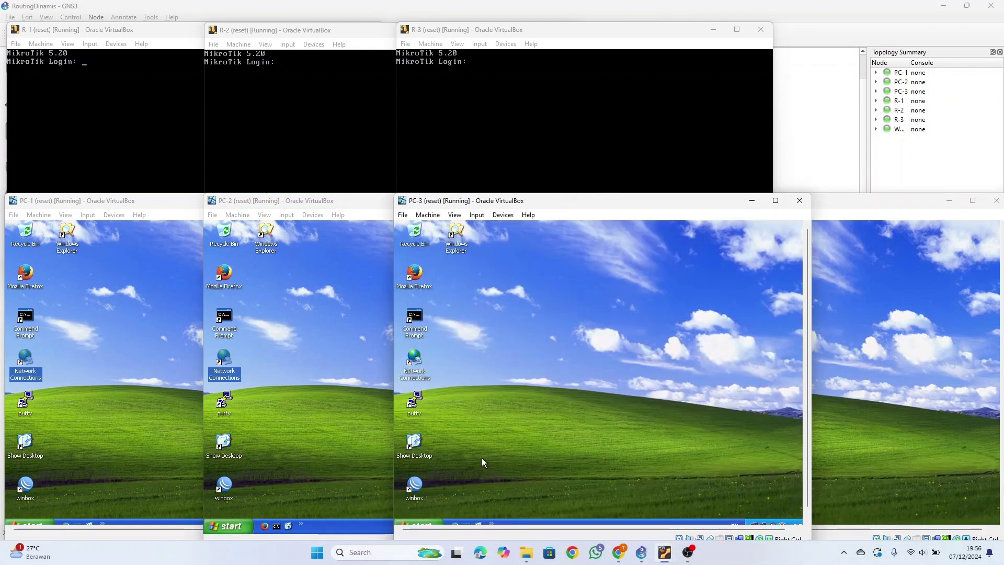
double_click(411, 369)
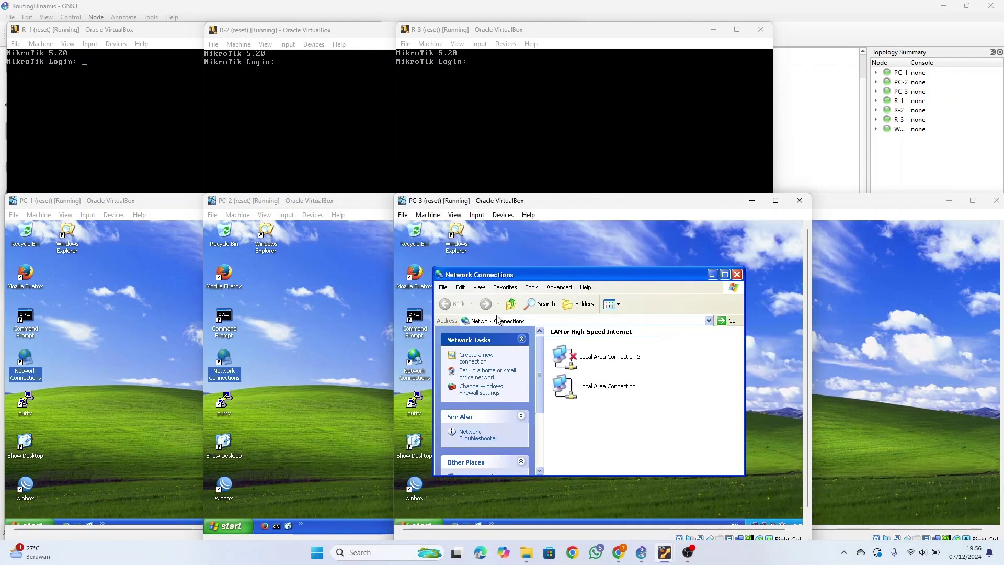
right_click(586, 390)
click(608, 469)
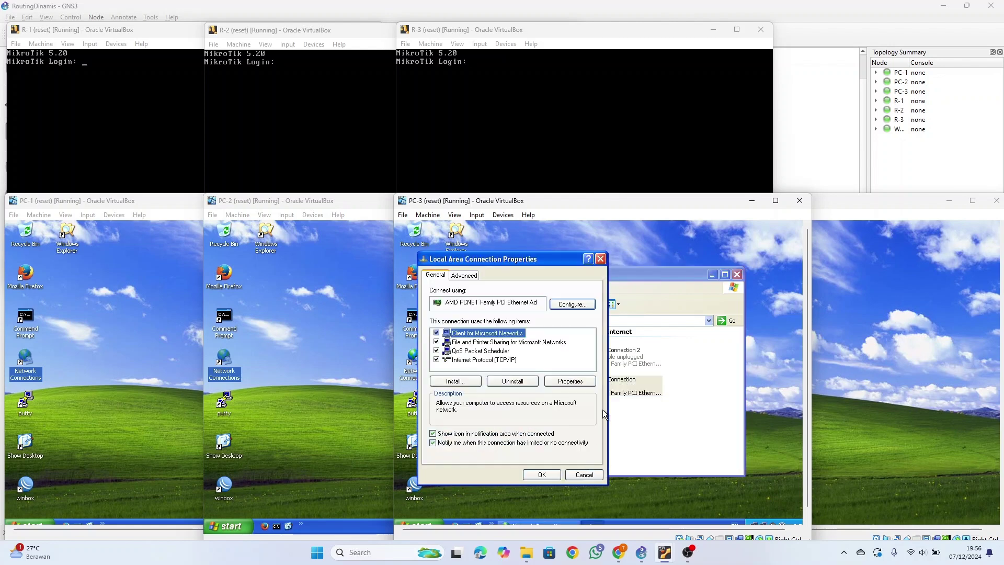
click(511, 360)
click(569, 380)
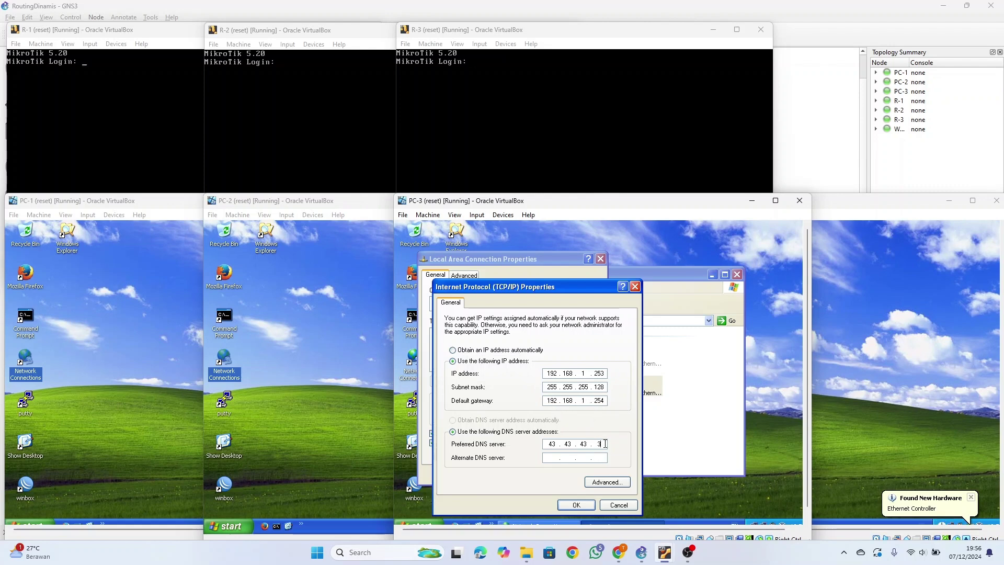
- Clear PC-3's preferred DNS server, accept the TCP/IP settings and close the network windows
key(BackSpace)
key(BackSpace)
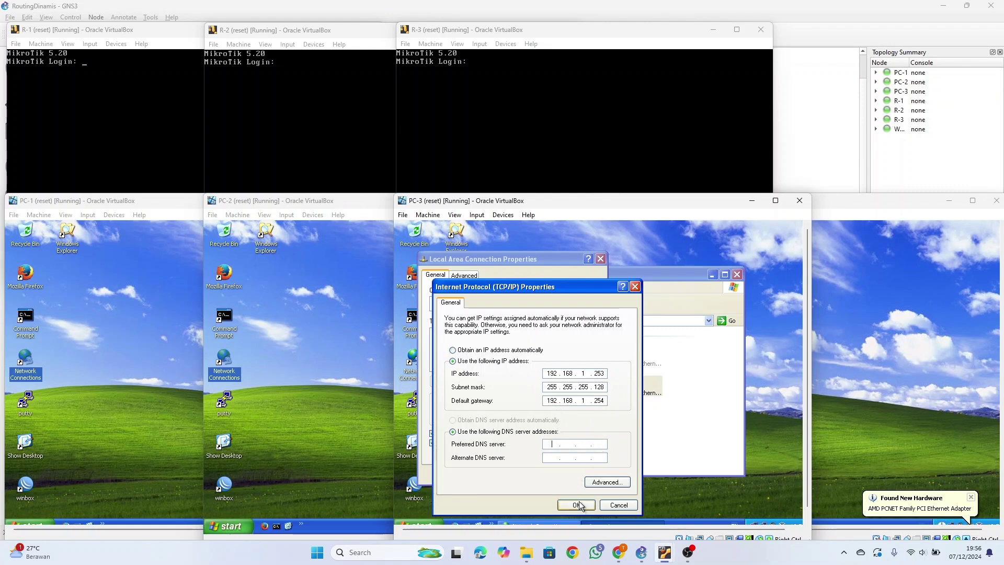
click(577, 505)
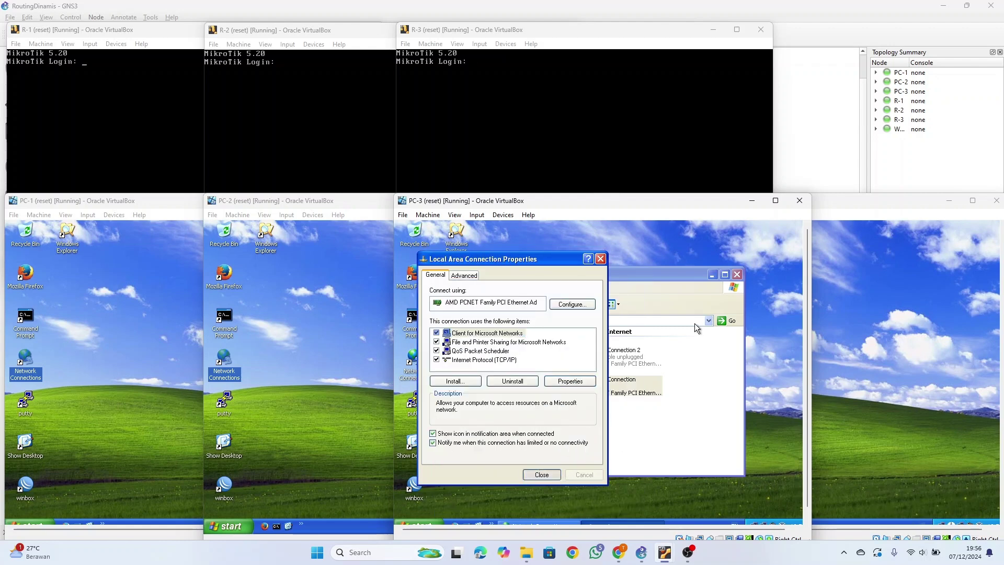
key(Return)
click(736, 273)
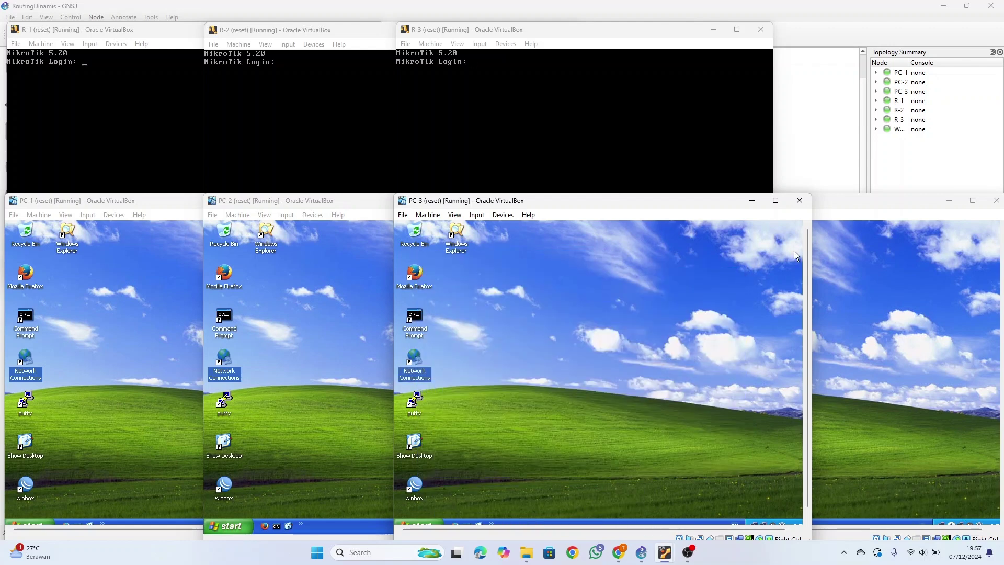
- Bring the Webserver to the front, dismiss its notification and open the Internet Protocol (TCP/IP) properties of its Local Area Connection
click(850, 277)
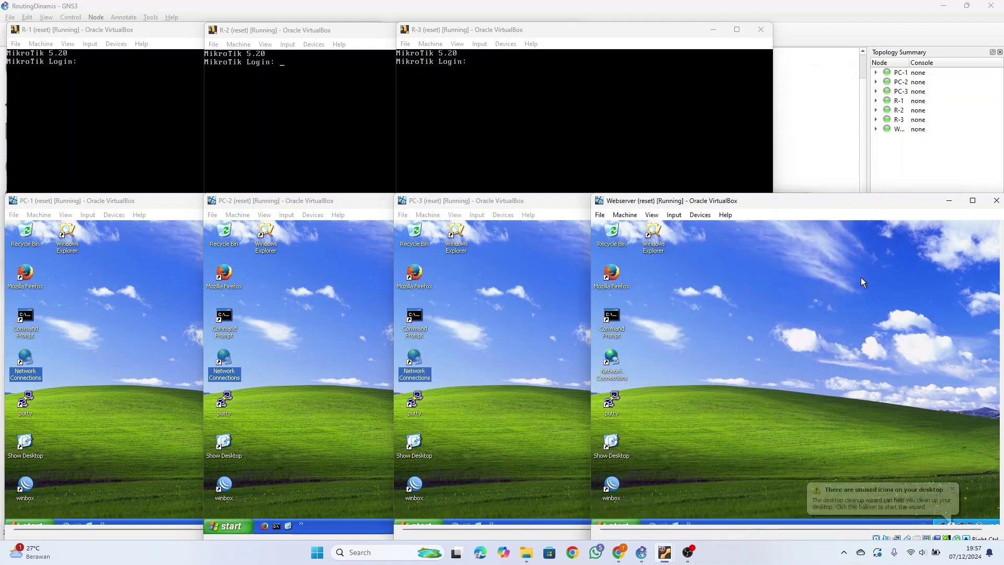
click(950, 493)
double_click(611, 360)
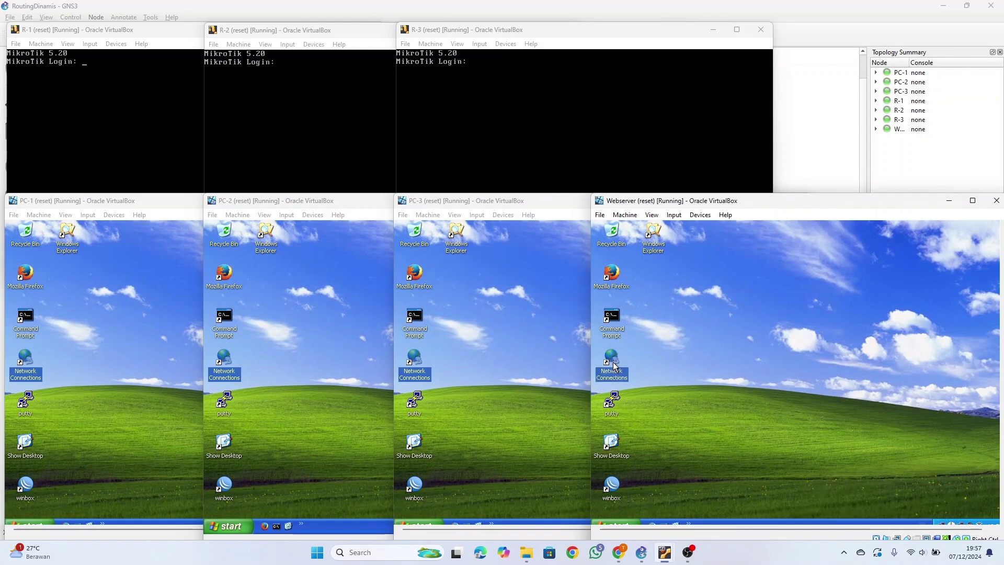
right_click(759, 313)
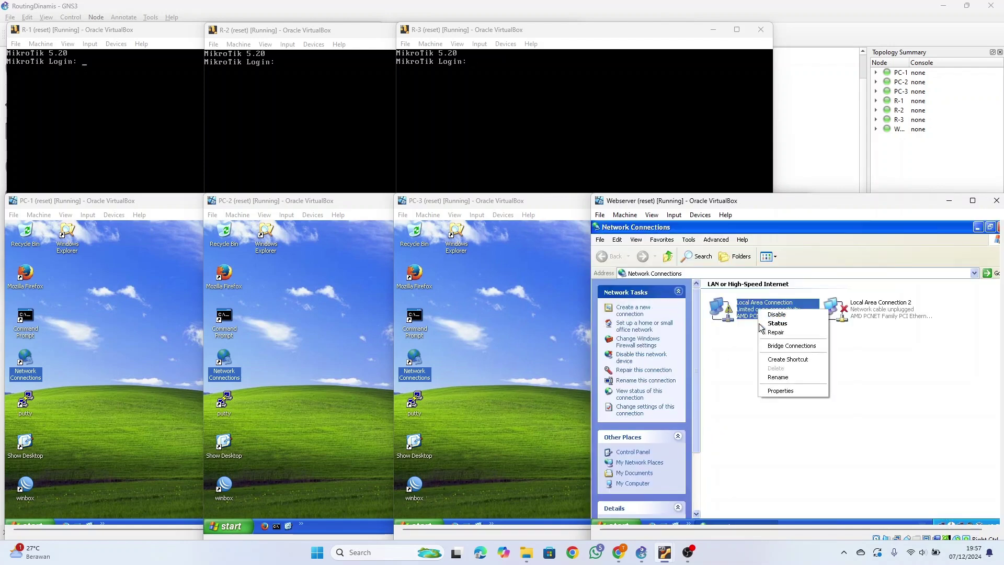
click(776, 397)
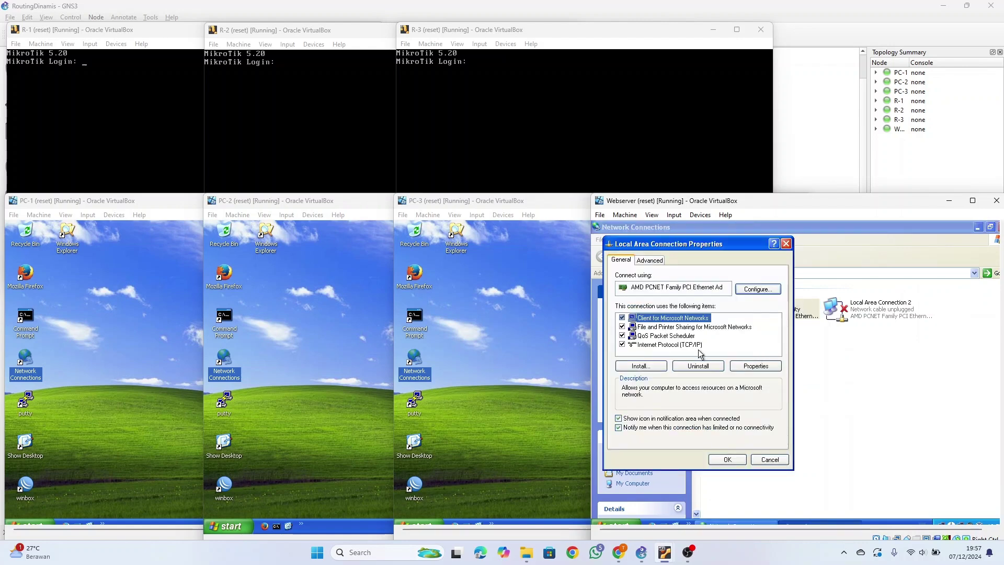
click(691, 346)
click(742, 365)
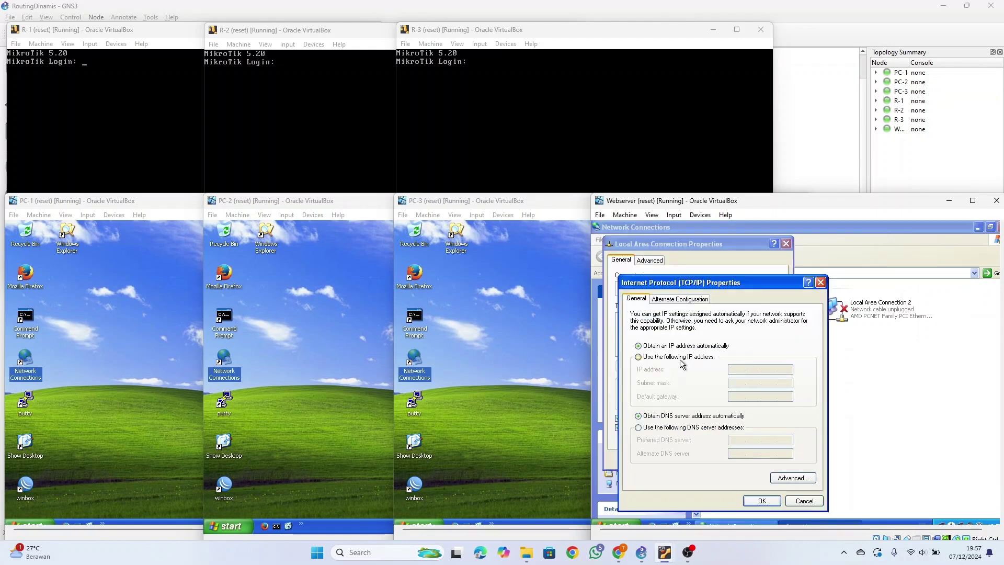
- Give the Webserver static IP 43.43.43.1, subnet mask 255.255.255.0 and default gateway 43.43.43.3 per the assignment diagram, accept and close the network windows
click(638, 357)
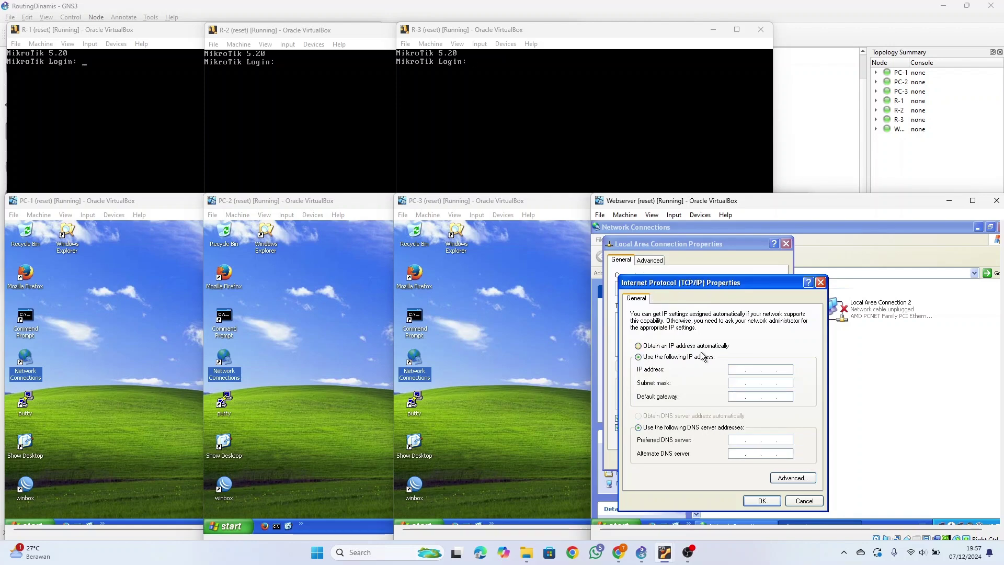
click(617, 556)
scroll(611, 246, up, 3)
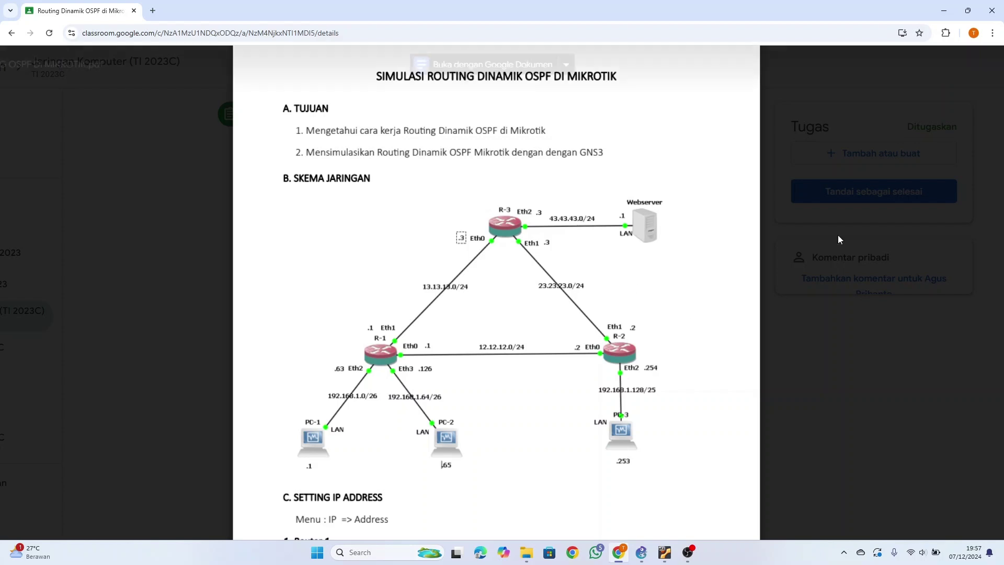
click(944, 10)
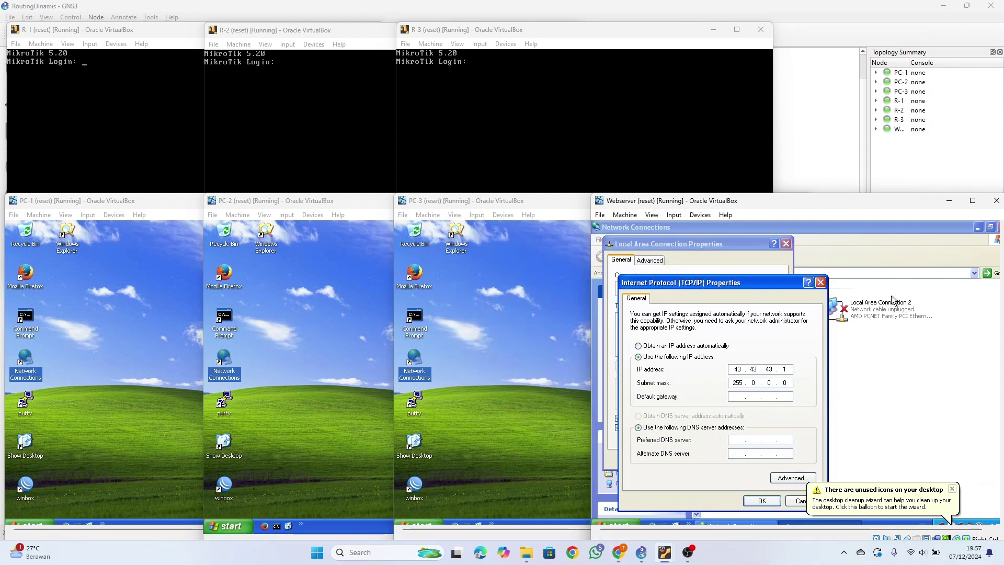
text(55 . 255 . 255)
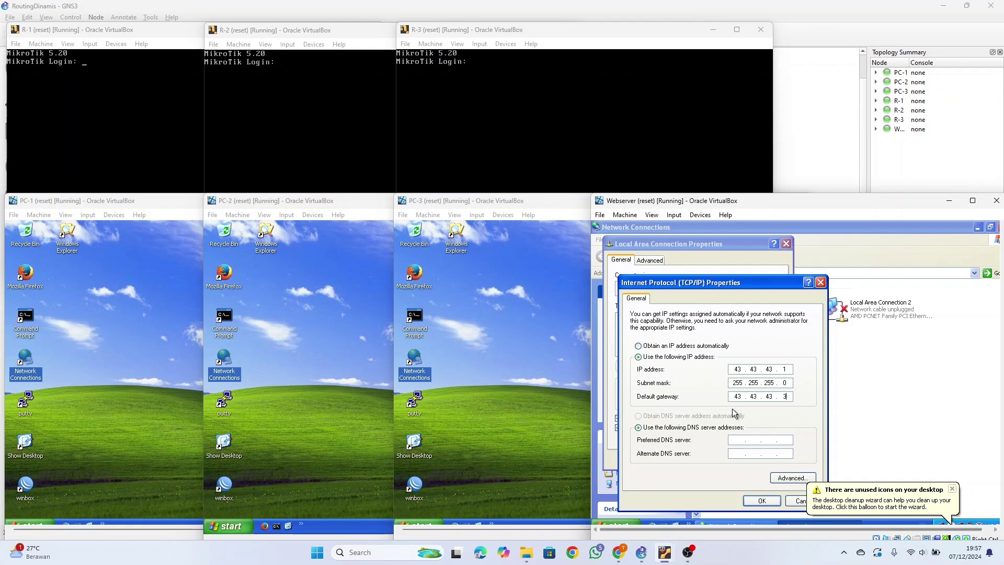
click(764, 502)
click(727, 459)
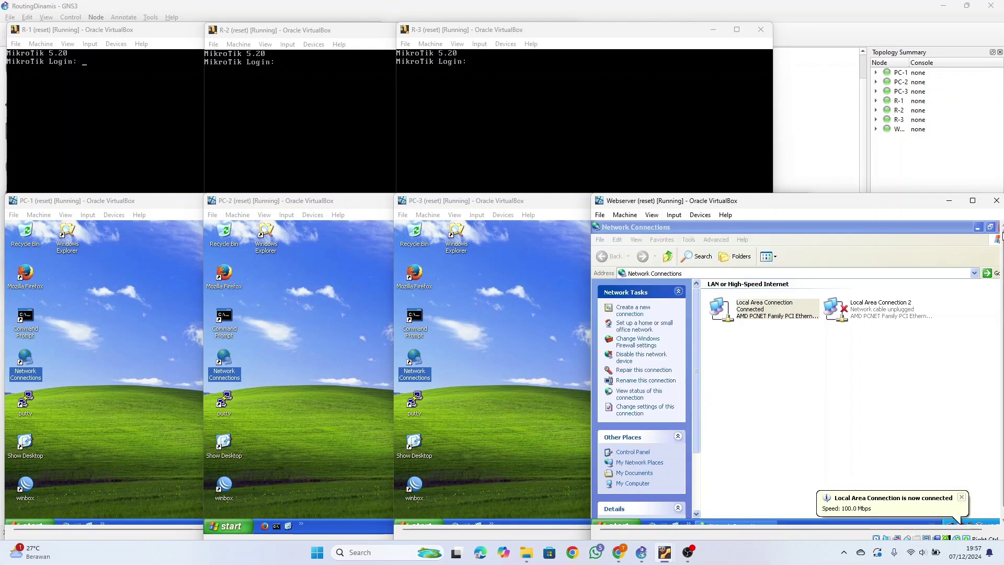
click(998, 229)
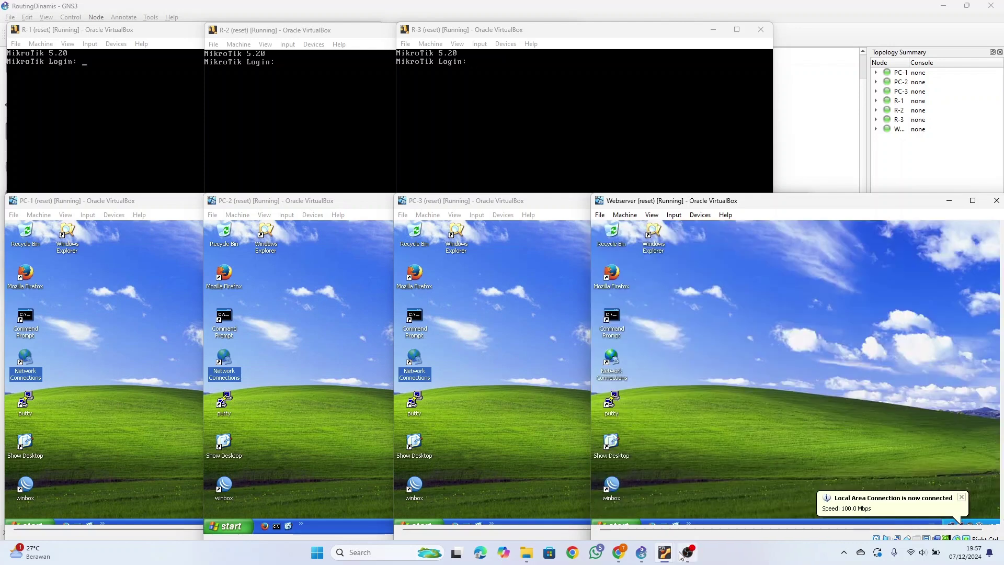
- Switch to Chrome and examine the network scheme and Router 1 IP address settings in the OSPF assignment document
click(617, 553)
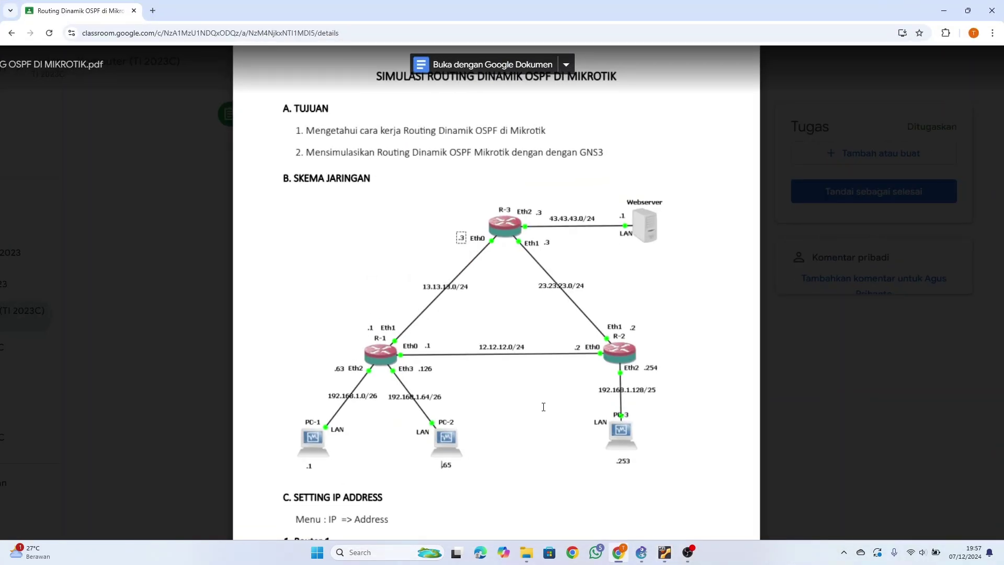
scroll(385, 297, down, 5)
scroll(581, 301, up, 1)
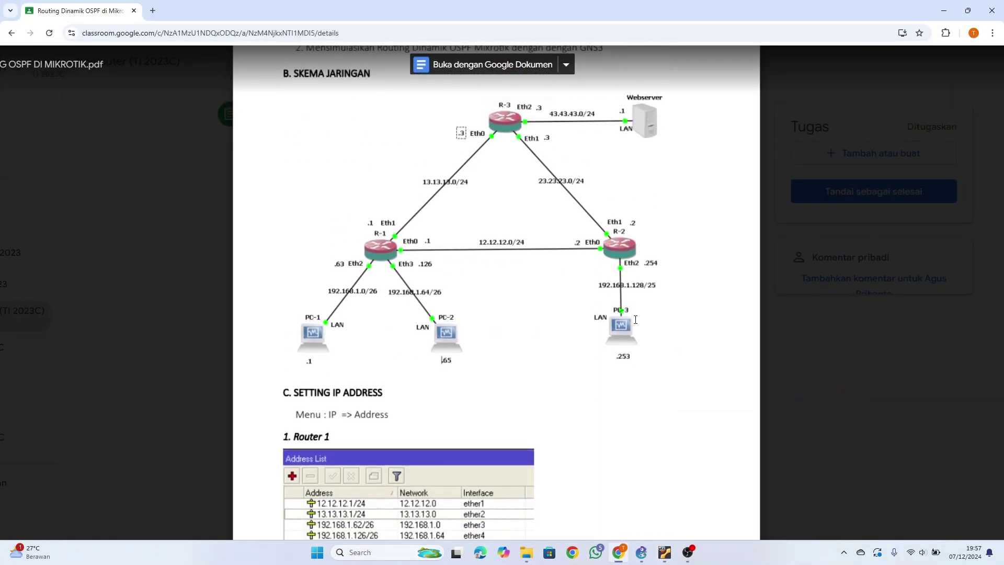
scroll(516, 285, down, 4)
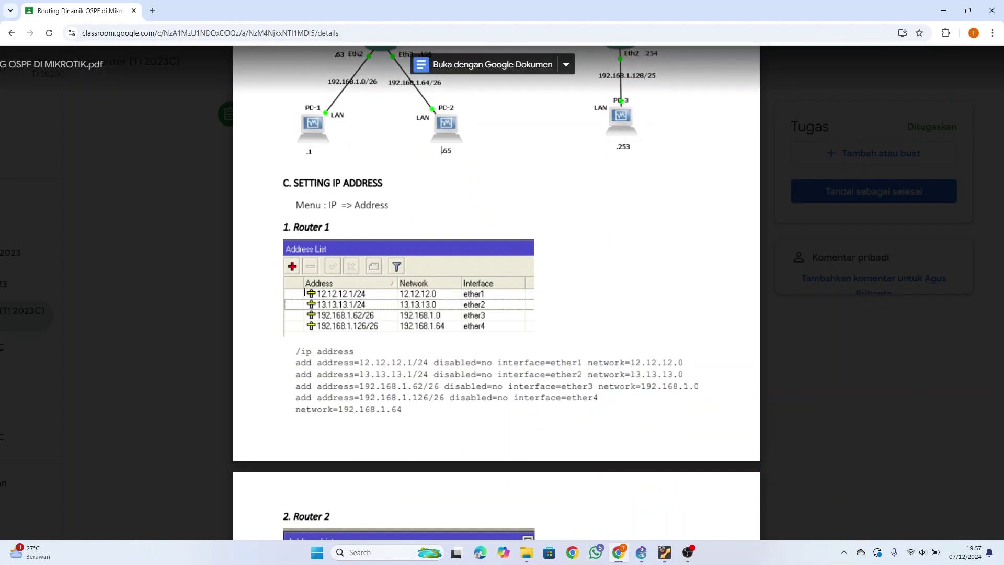
scroll(551, 288, up, 1)
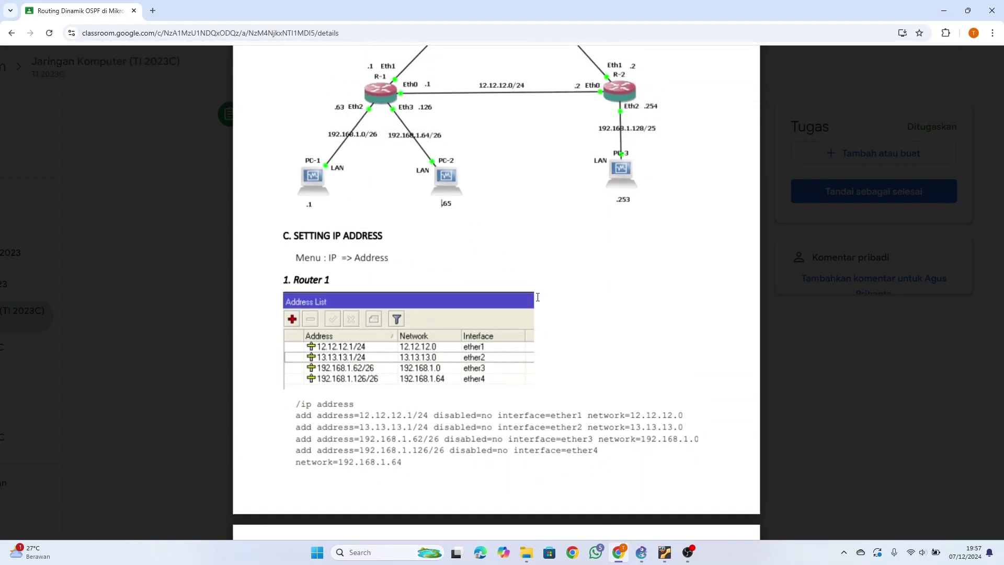
- Bring up PC-1 over the document, launch WinBox and connect to the discovered MikroTik router 08:00:27:06:DB:A3 as admin
mouse_move(665, 553)
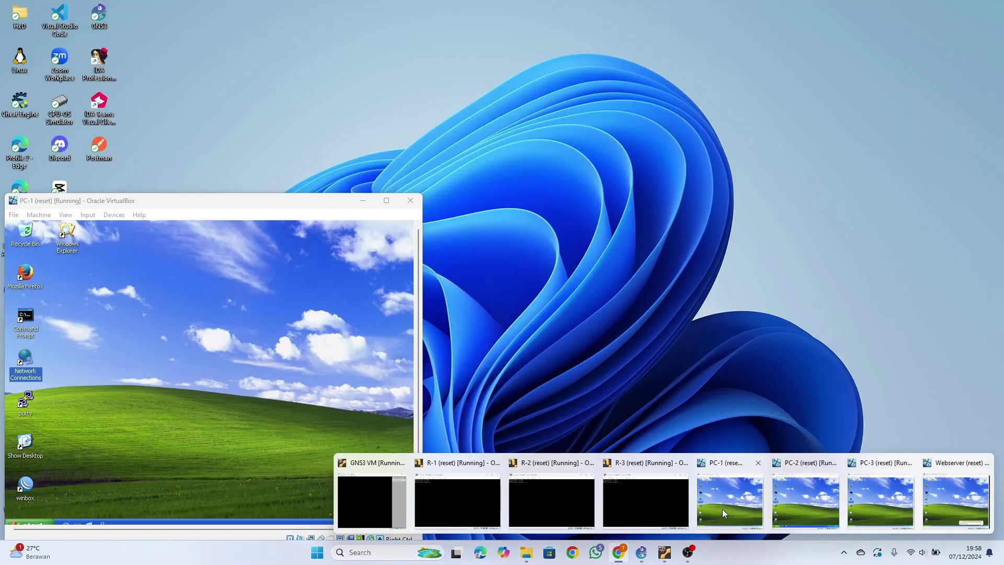
click(722, 509)
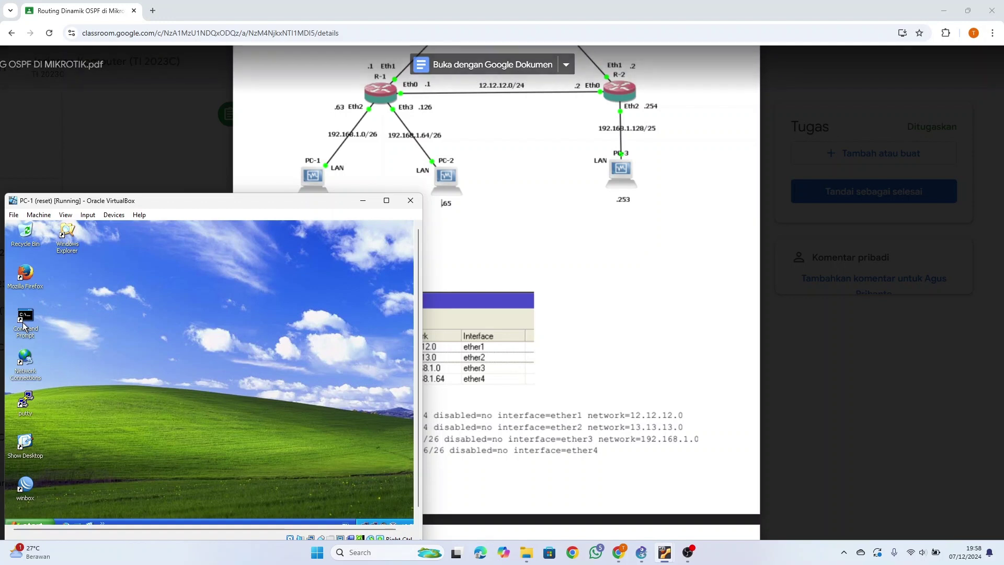
double_click(25, 484)
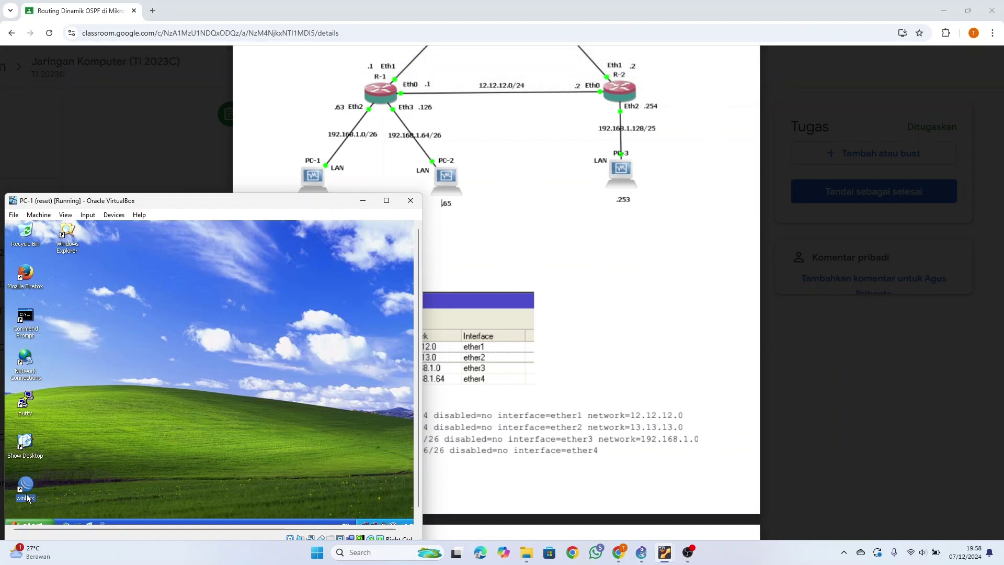
click(136, 246)
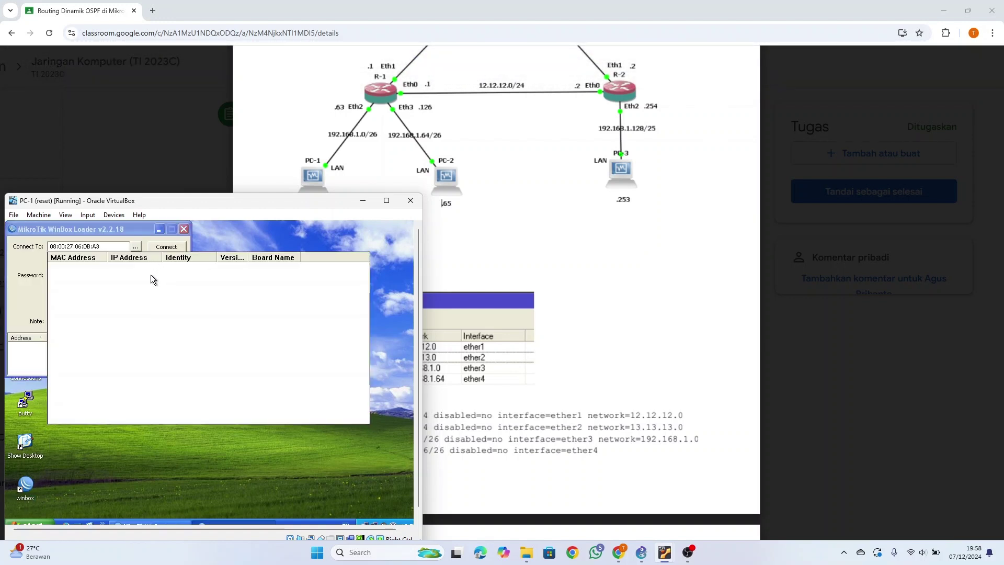
click(74, 268)
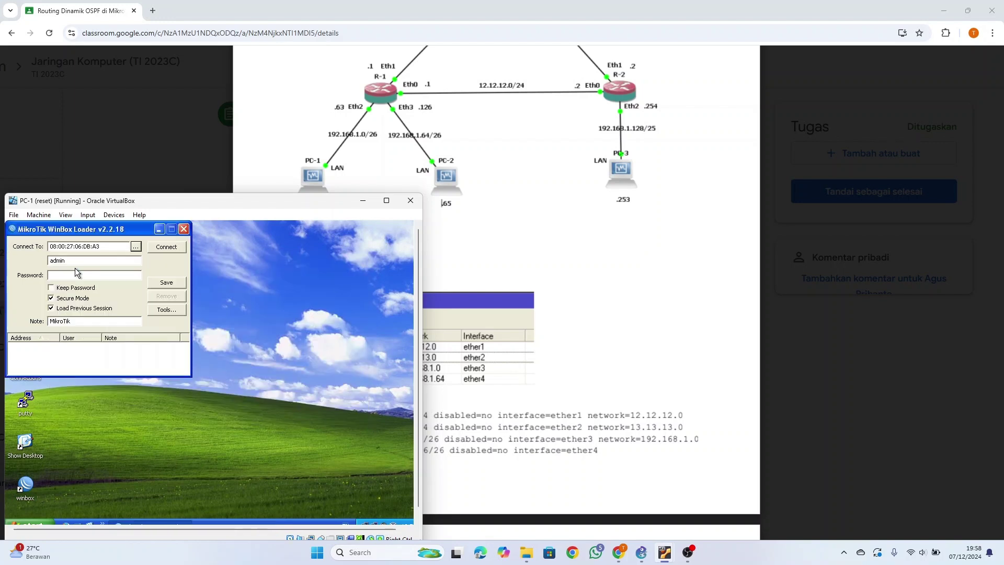
click(167, 247)
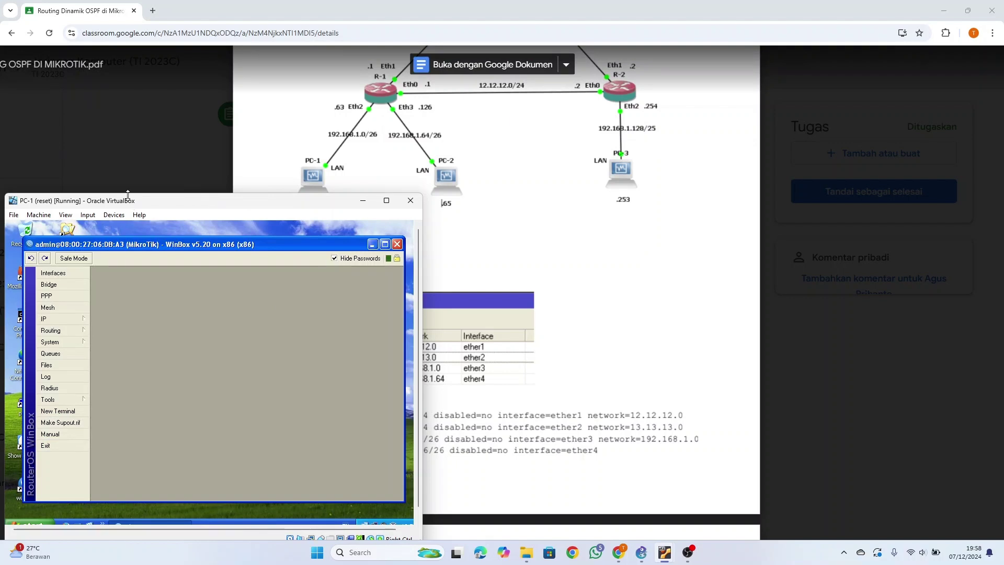
- Place the PC-1 window beside the Router 1 instructions and open the router's IP address list in WinBox
drag(115, 201, 678, 85)
click(634, 199)
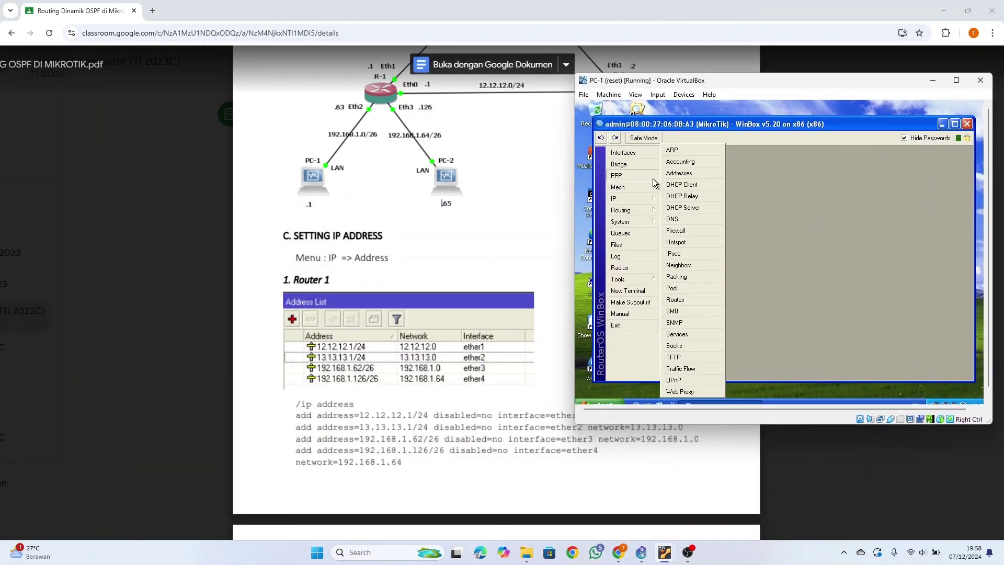
click(690, 173)
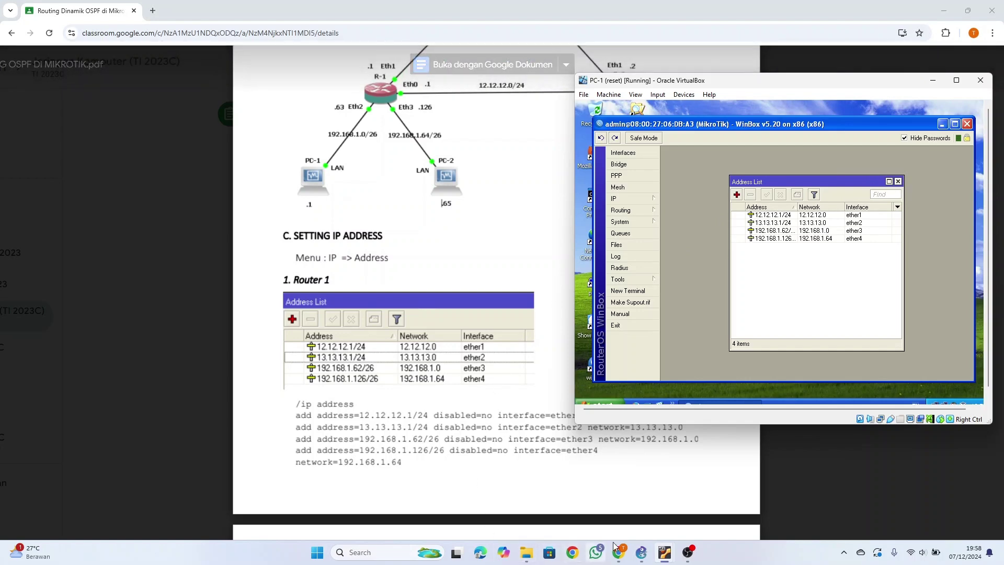
mouse_move(665, 553)
click(797, 494)
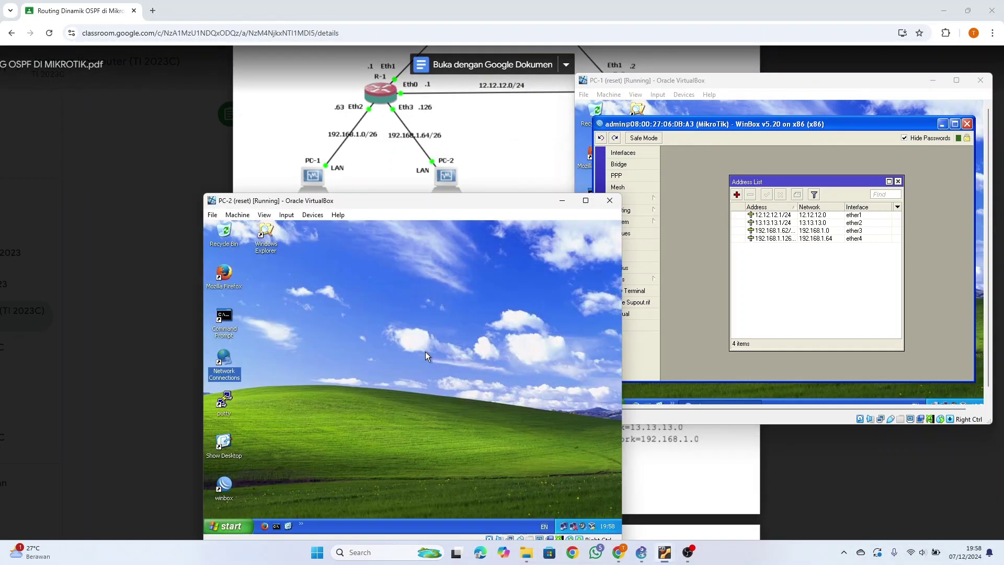
click(562, 200)
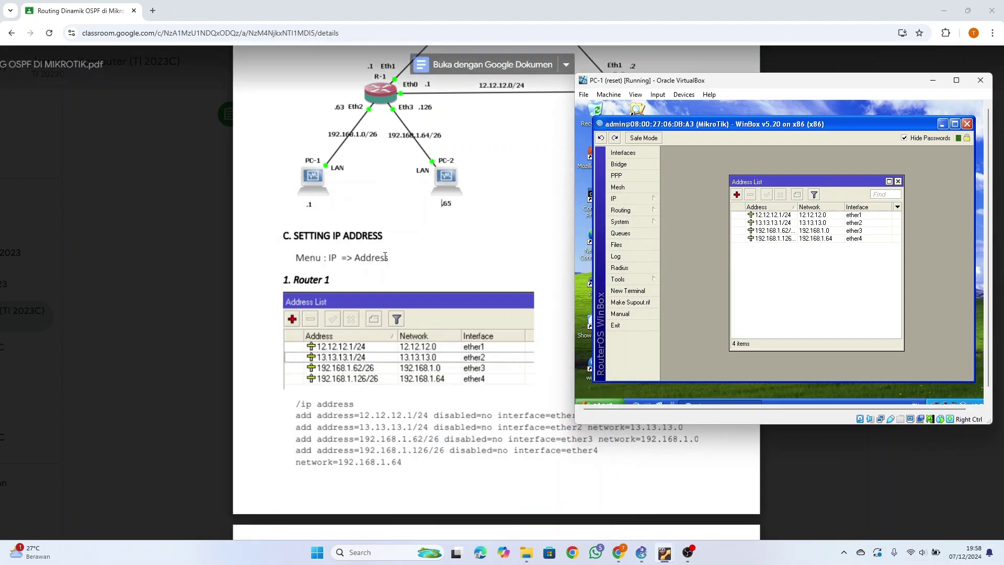
- Place the PC-3 window beside the Router 2 address instructions, launch WinBox and connect to the discovered router 08:00:27:C8:AC:48 as admin
scroll(385, 276, down, 7)
mouse_move(665, 552)
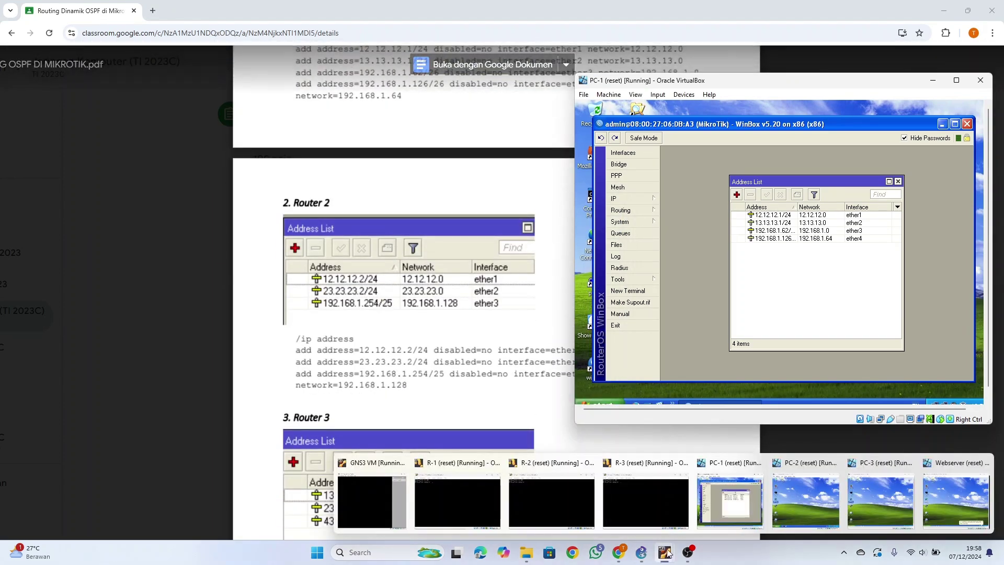
click(901, 494)
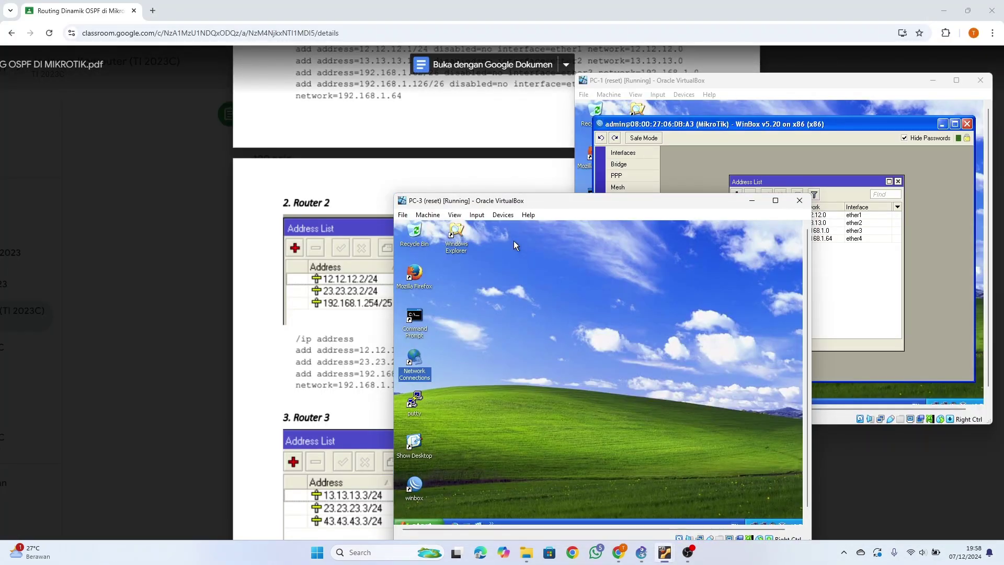
drag(491, 202, 679, 97)
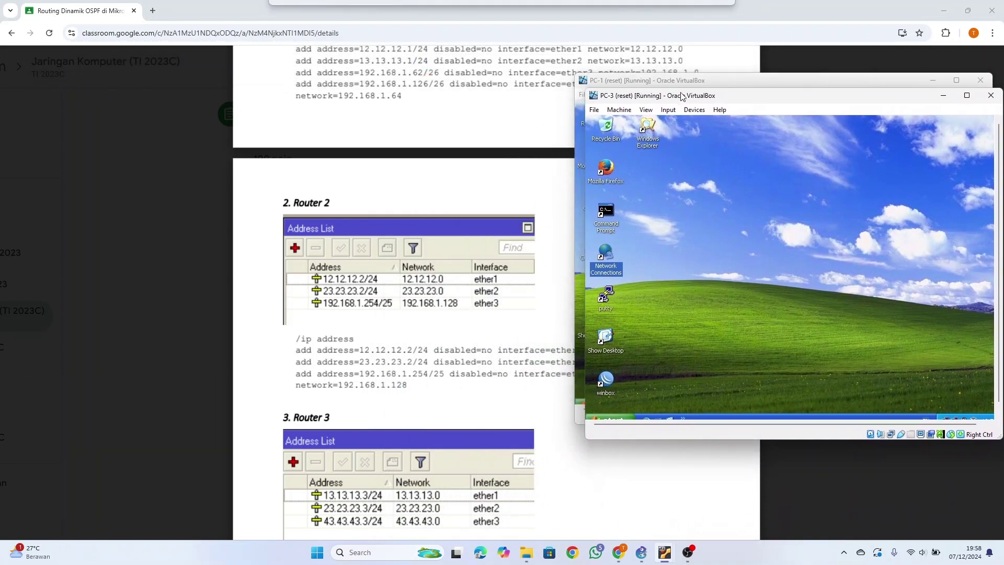
double_click(599, 385)
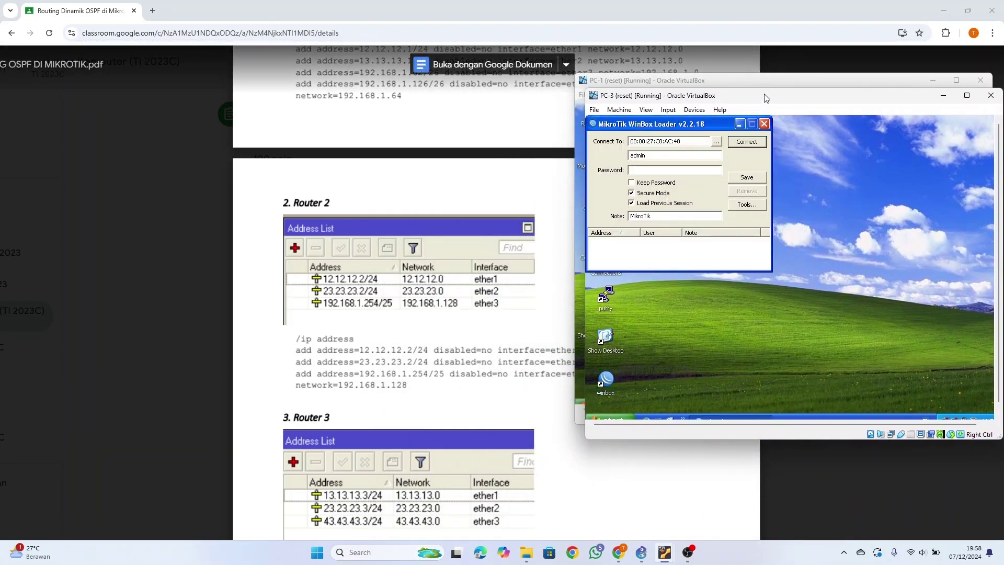
drag(766, 99, 748, 105)
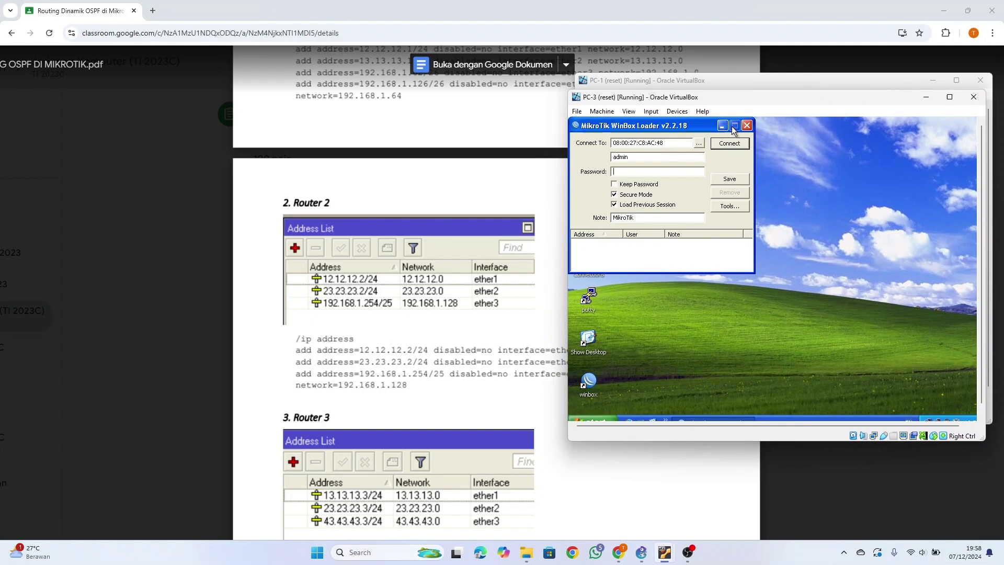
click(698, 142)
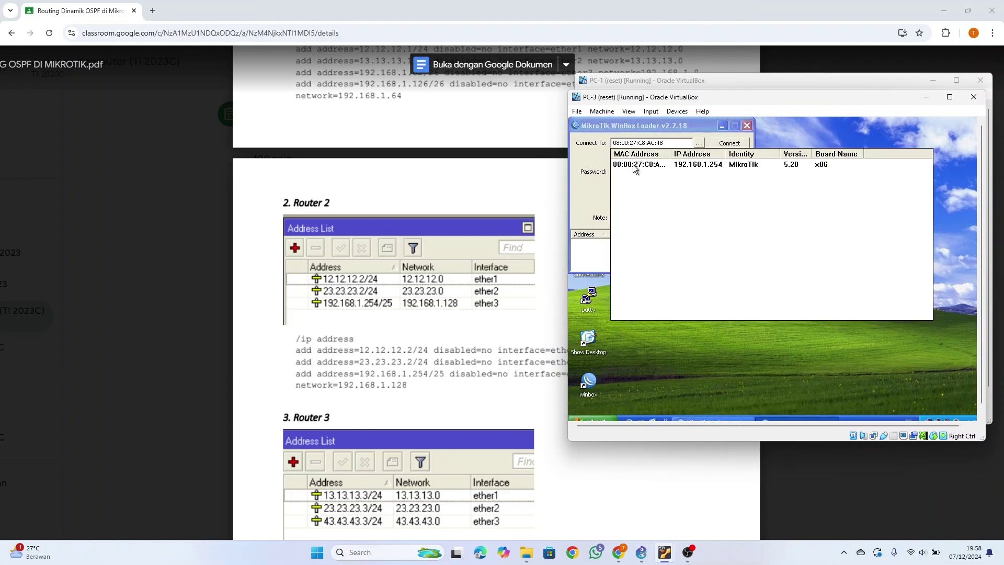
click(641, 162)
click(729, 144)
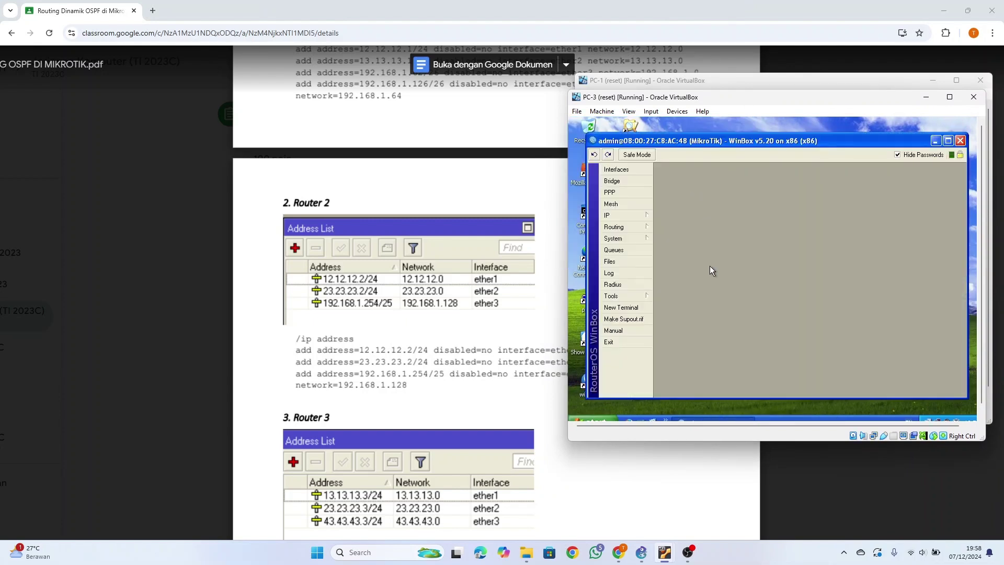
- Open the IP address list in PC-3's WinBox session and check it against the document's Router 2 addresses, glancing at PC-1's list
scroll(472, 311, down, 3)
scroll(472, 311, up, 2)
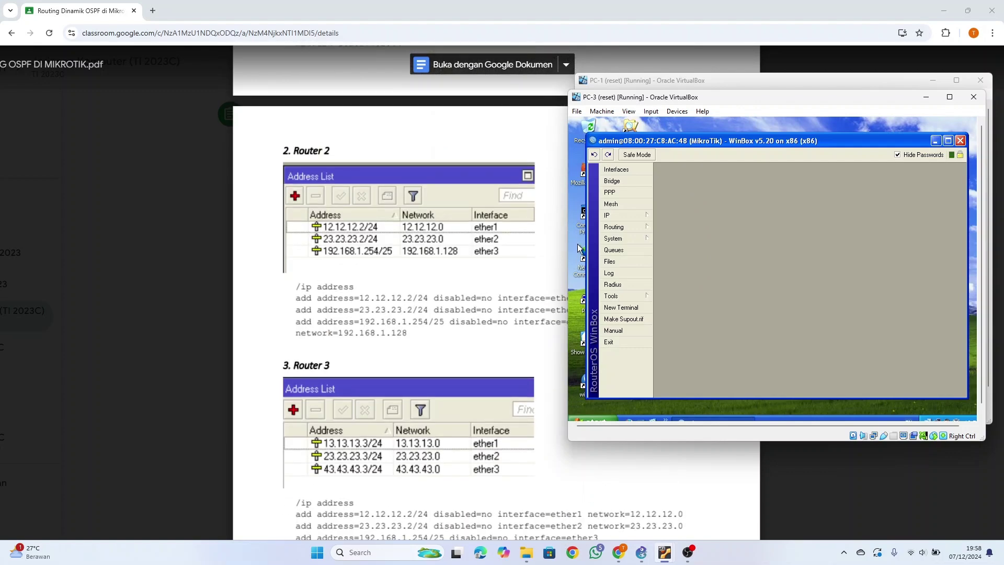
click(641, 215)
click(685, 186)
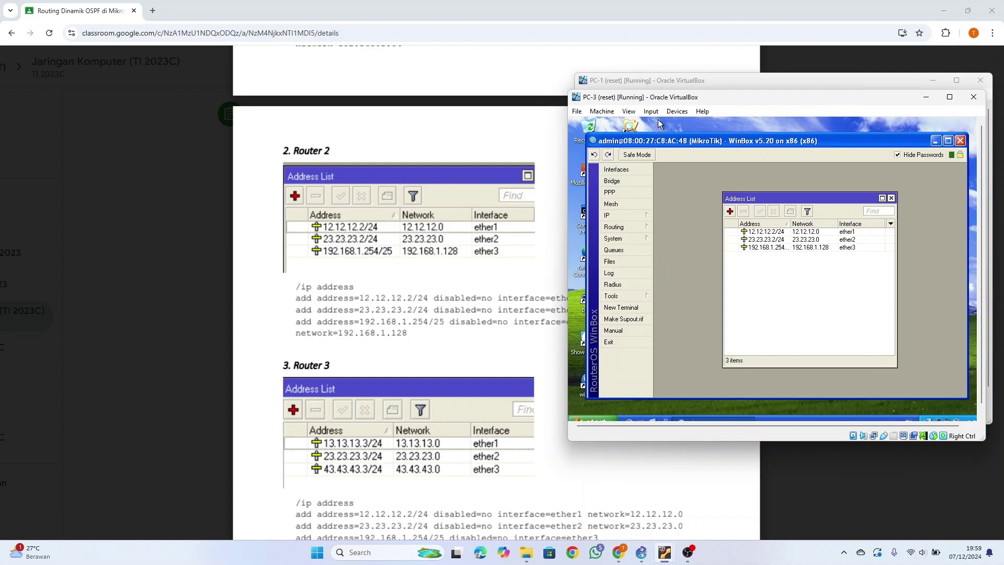
click(694, 79)
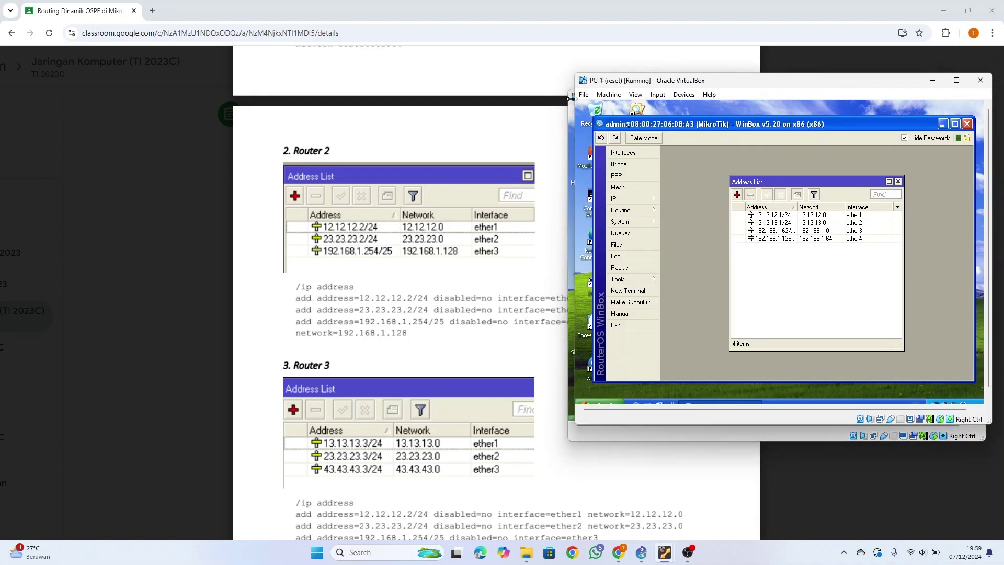
click(569, 99)
- Place the Webserver window beside the Router 3 address instructions, launch WinBox and connect to the discovered router 08:00:27:53:2A:39 as admin
scroll(547, 444, down, 3)
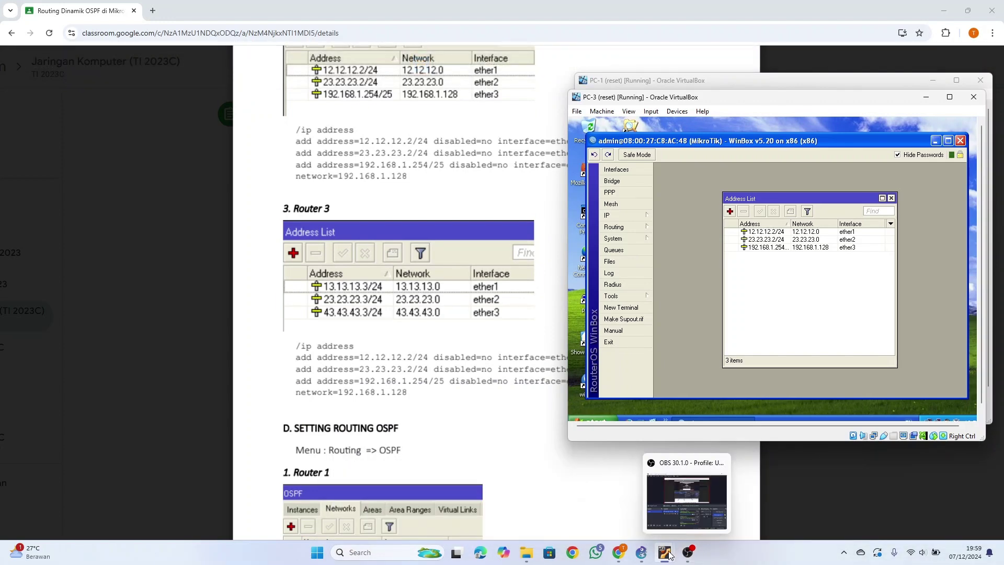
mouse_move(668, 553)
click(971, 502)
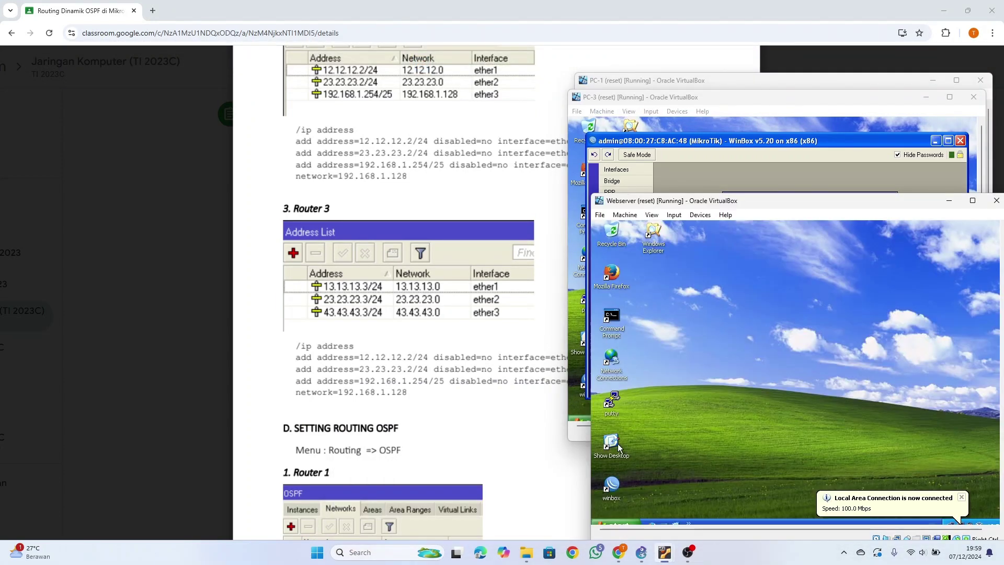
double_click(610, 485)
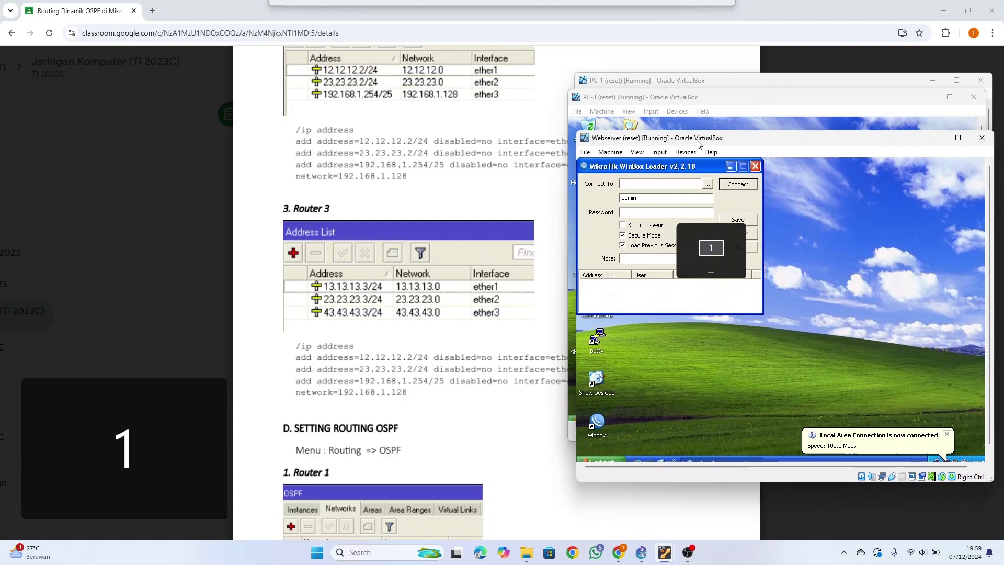
drag(712, 208, 700, 102)
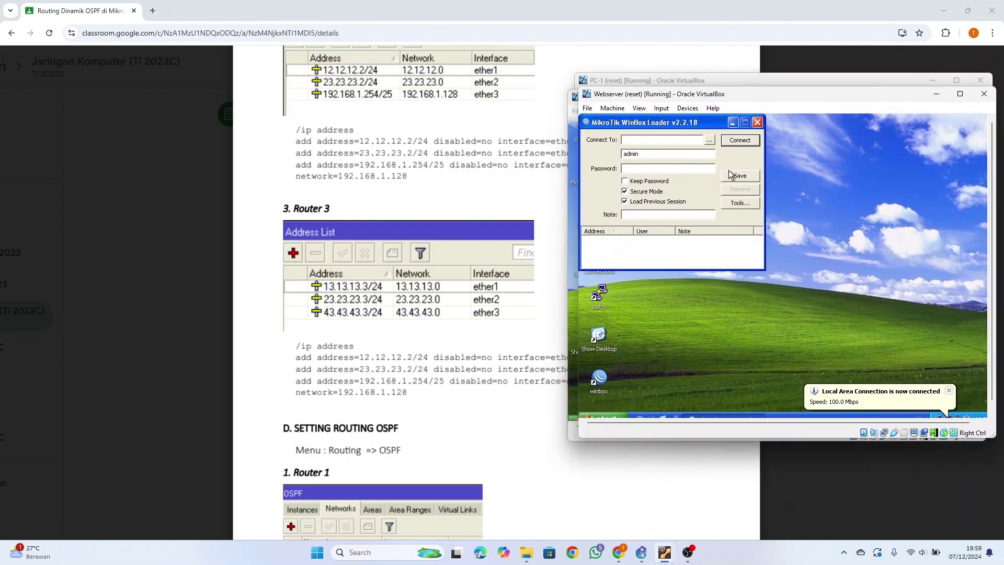
click(709, 140)
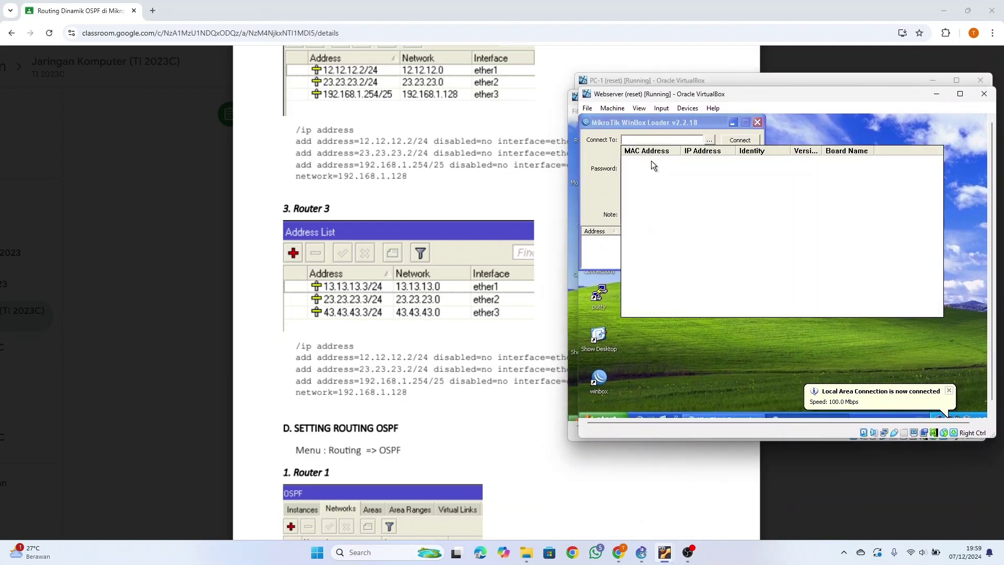
click(651, 161)
click(729, 139)
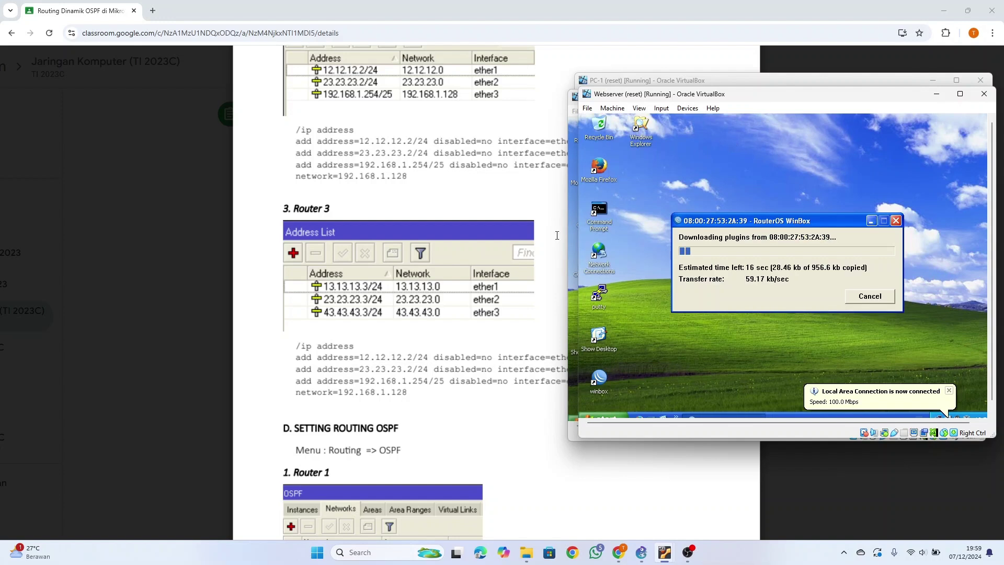
- Open the IP address list in the Webserver's WinBox session and compare its entries with the document's Router 3 addresses
scroll(389, 273, down, 1)
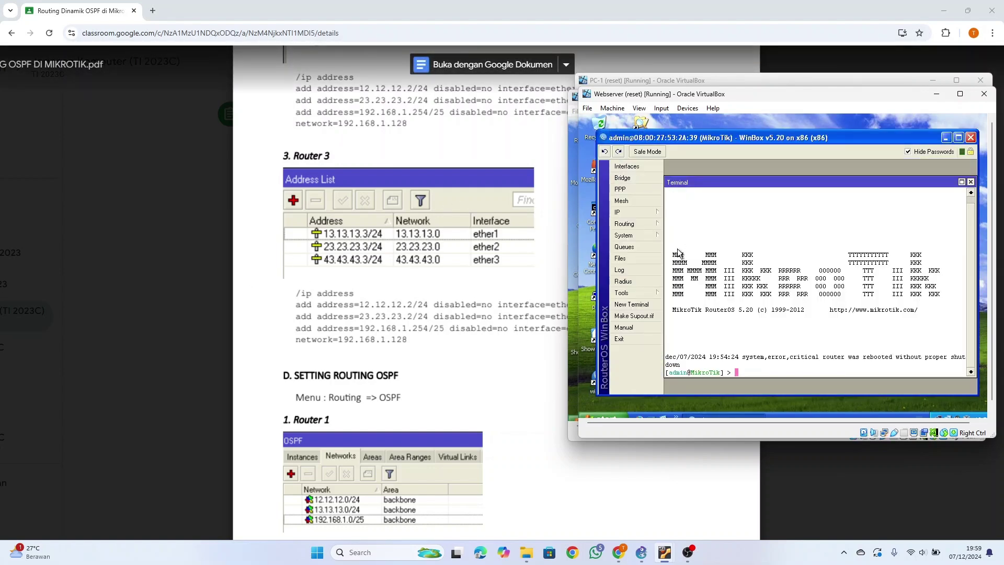
click(647, 211)
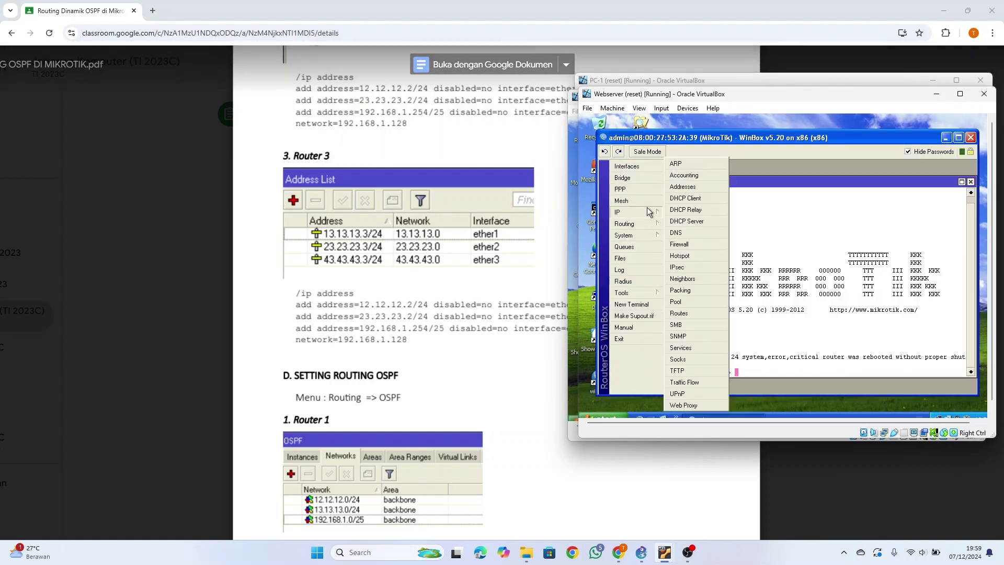
click(682, 186)
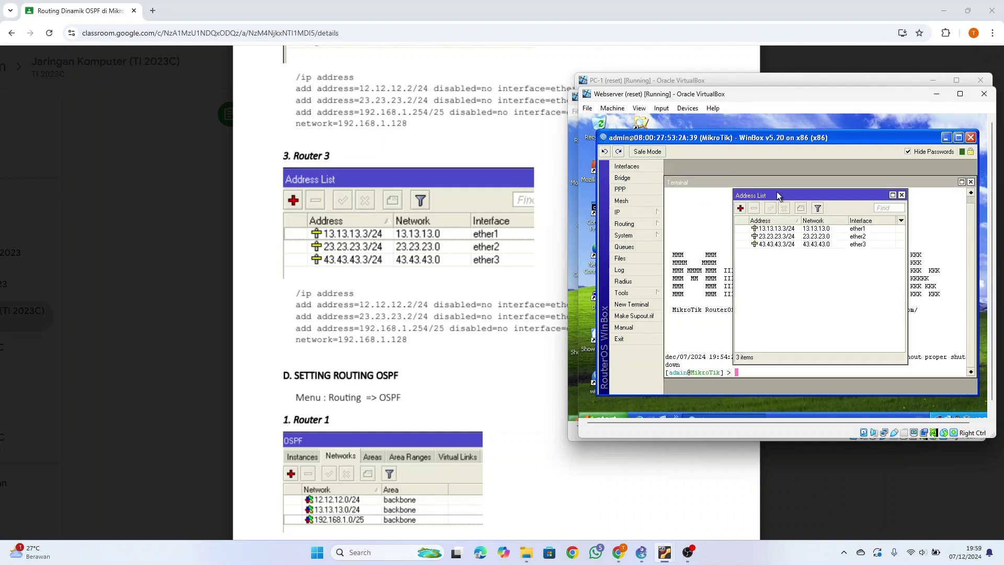
drag(774, 190, 740, 185)
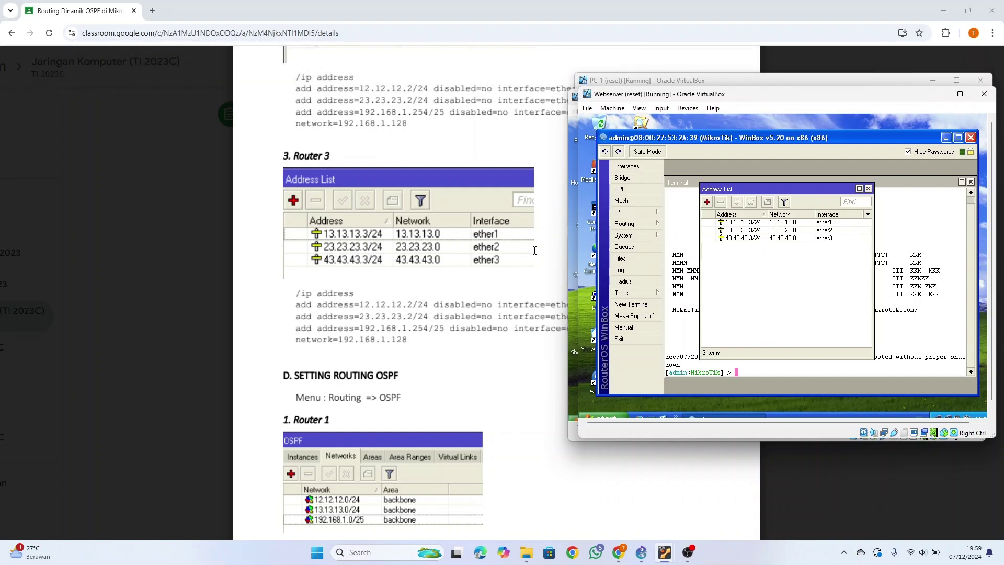
- Find the document's OSPF section, return to PC-1, close the address list and view the OSPF networks against the Router 1 settings
scroll(535, 250, down, 1)
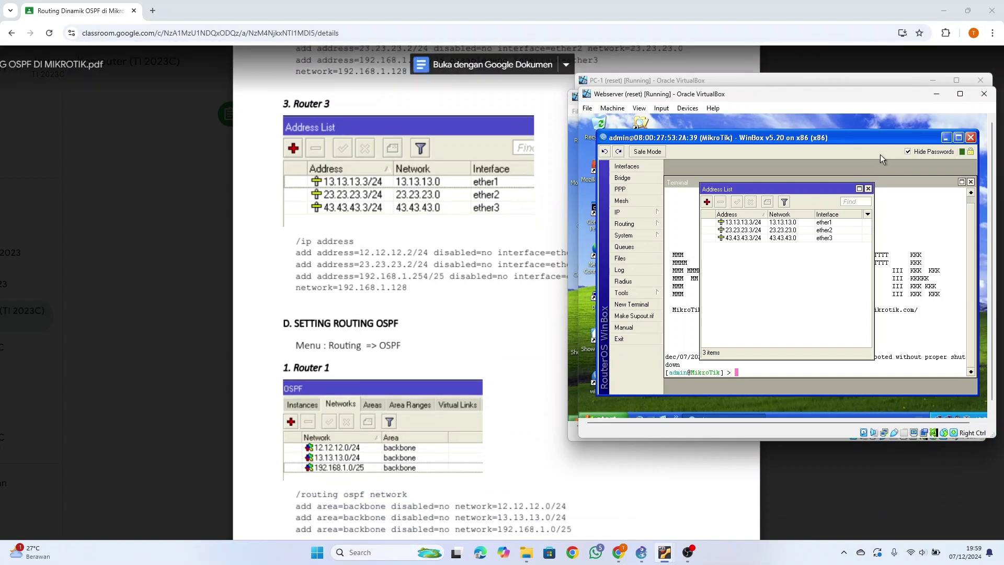
scroll(388, 293, down, 2)
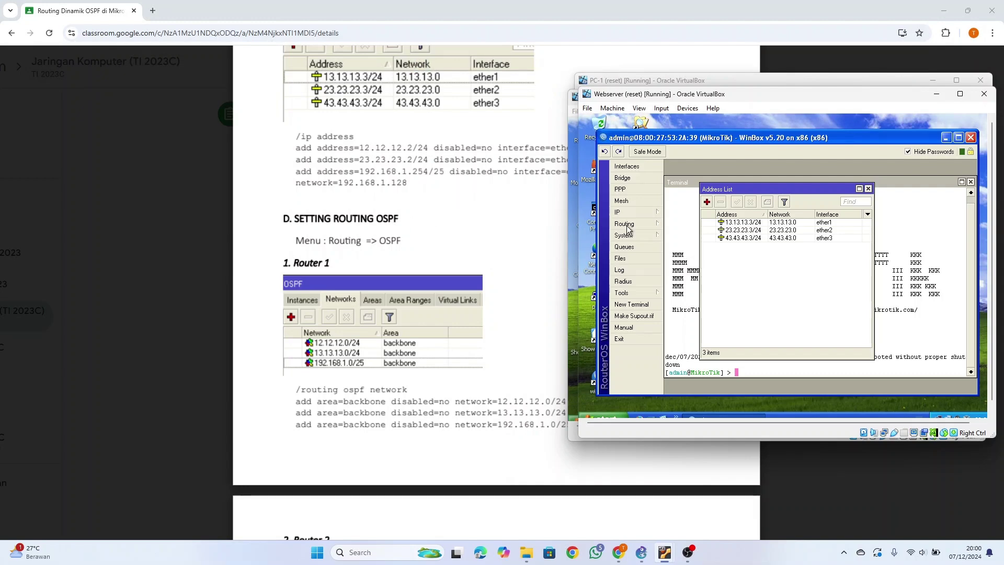
scroll(463, 250, down, 2)
click(612, 82)
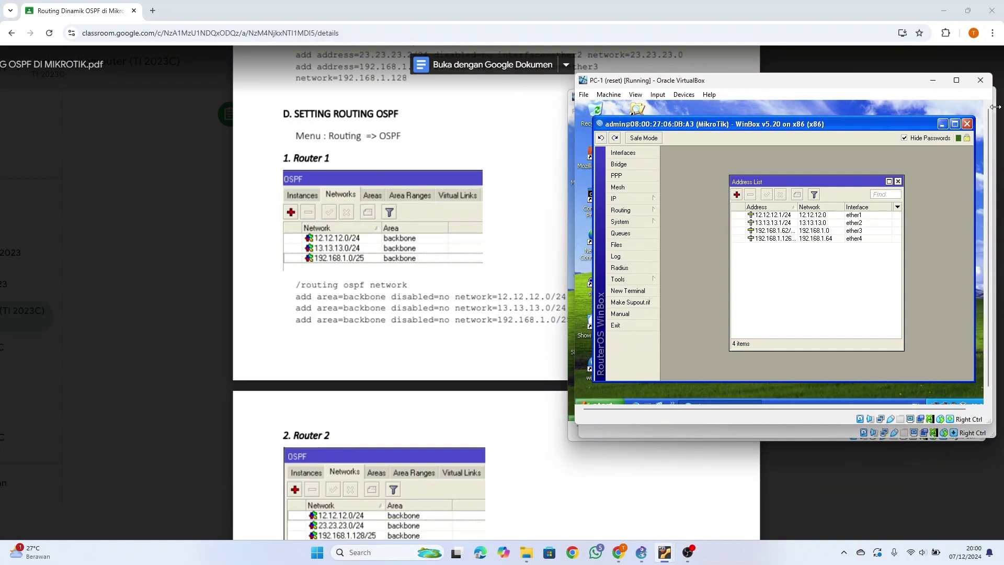
click(897, 182)
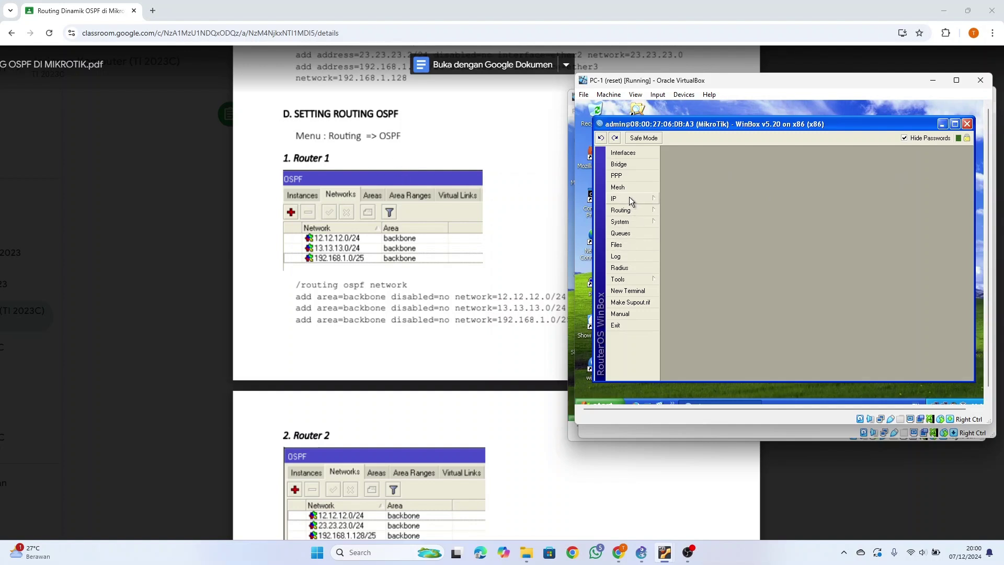
click(633, 212)
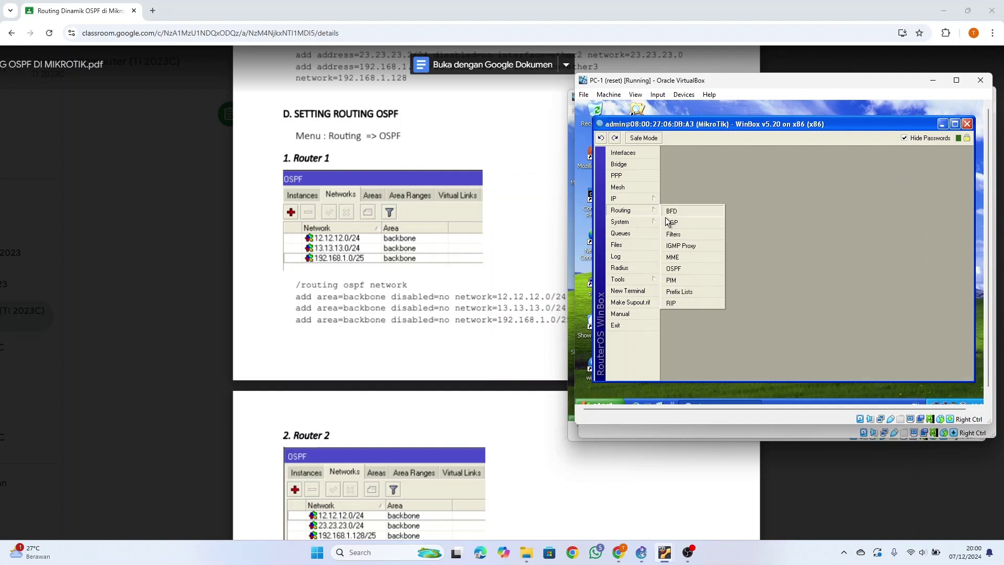
click(678, 269)
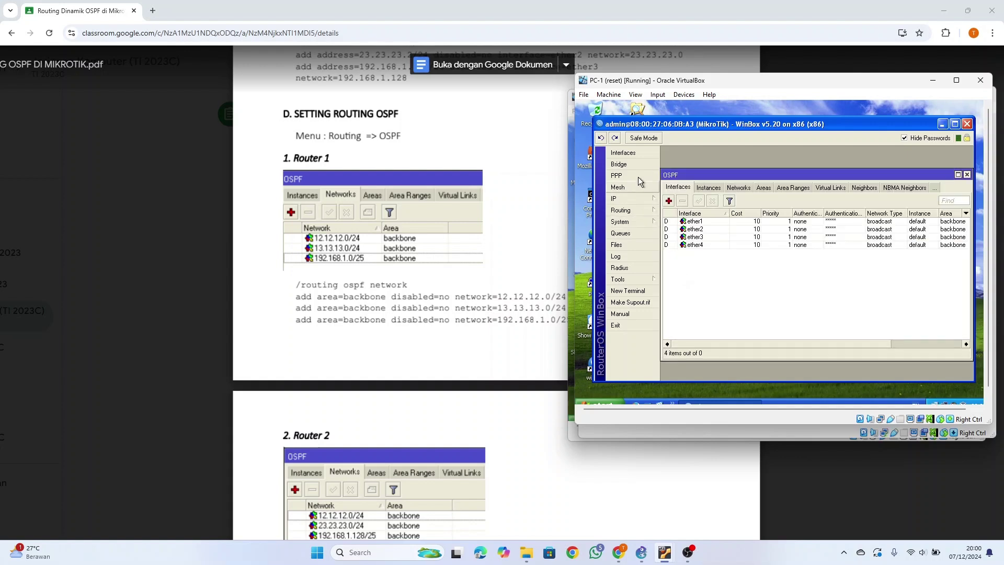
click(741, 190)
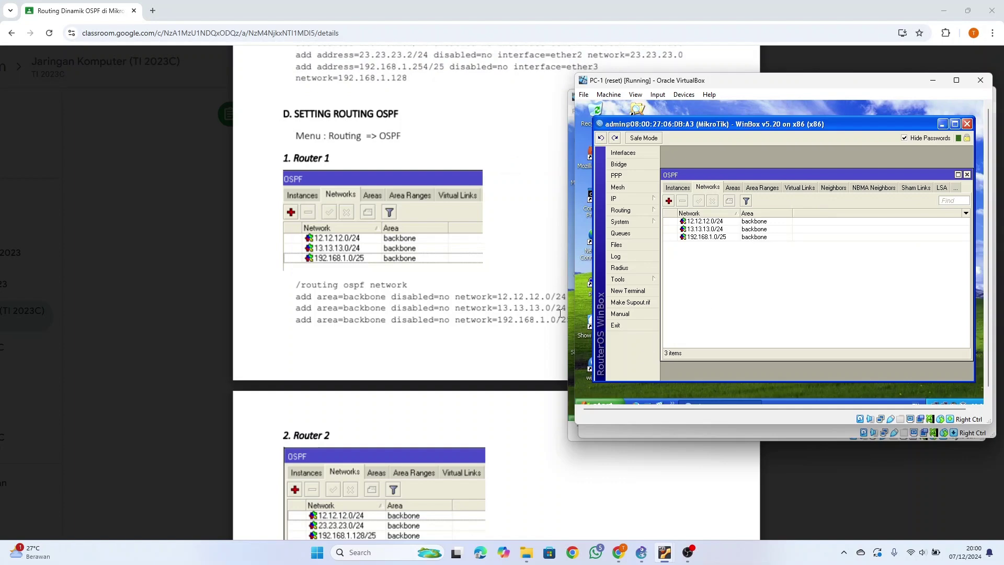
- Switch to PC-3, close its address list and view the OSPF networks against the document's Router 2 settings
scroll(334, 316, down, 3)
scroll(334, 316, down, 3)
mouse_move(664, 552)
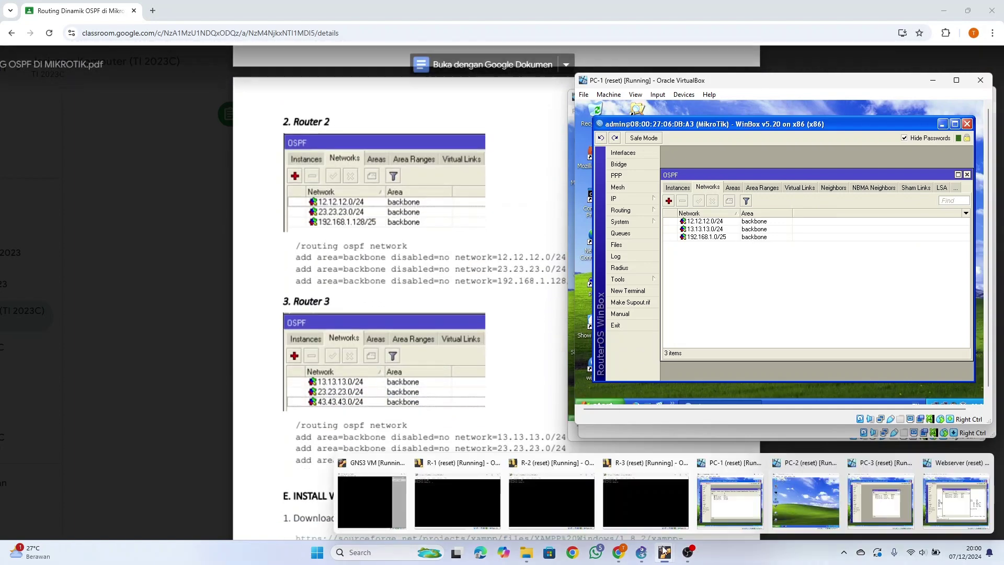
click(881, 501)
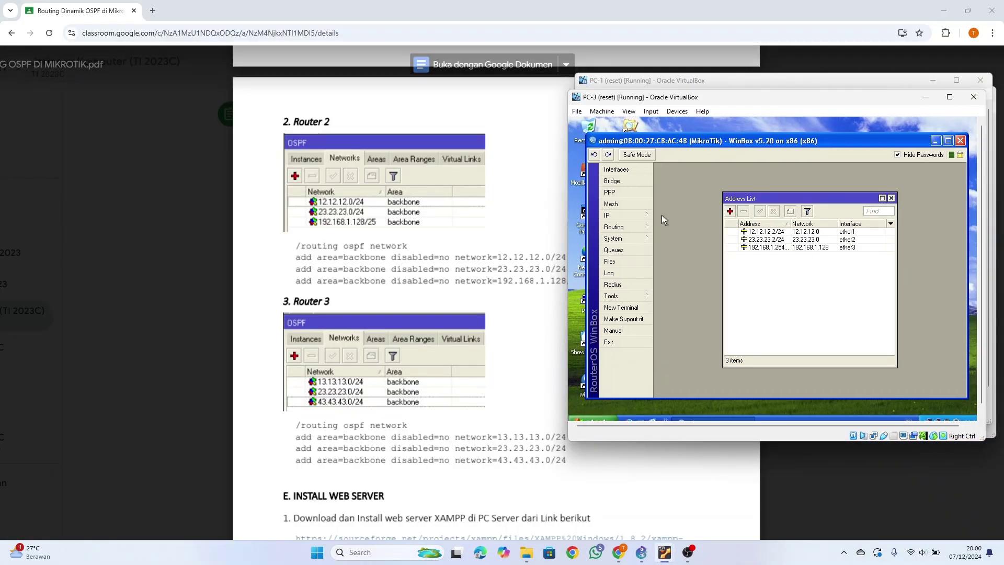
click(891, 198)
click(619, 228)
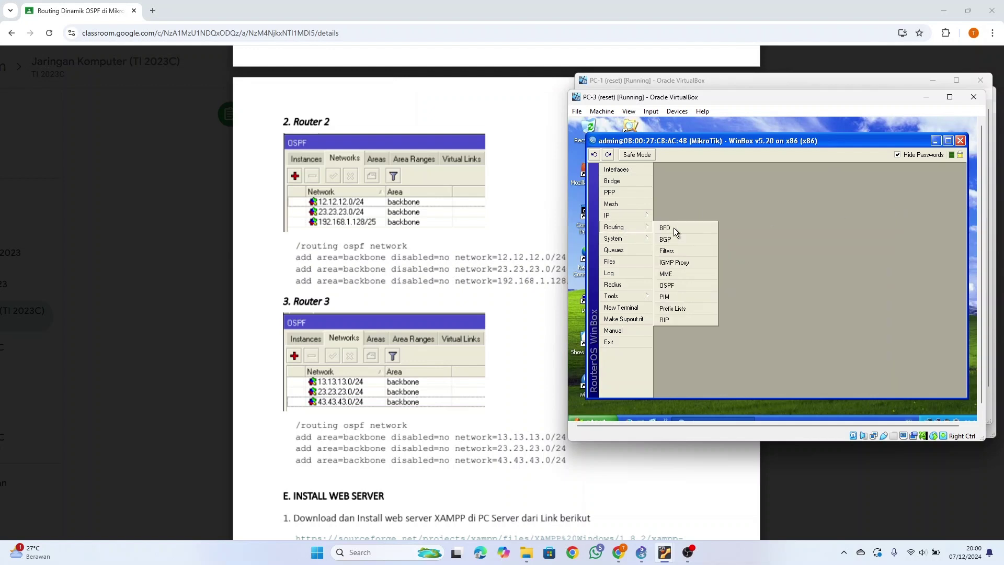
click(673, 285)
click(743, 204)
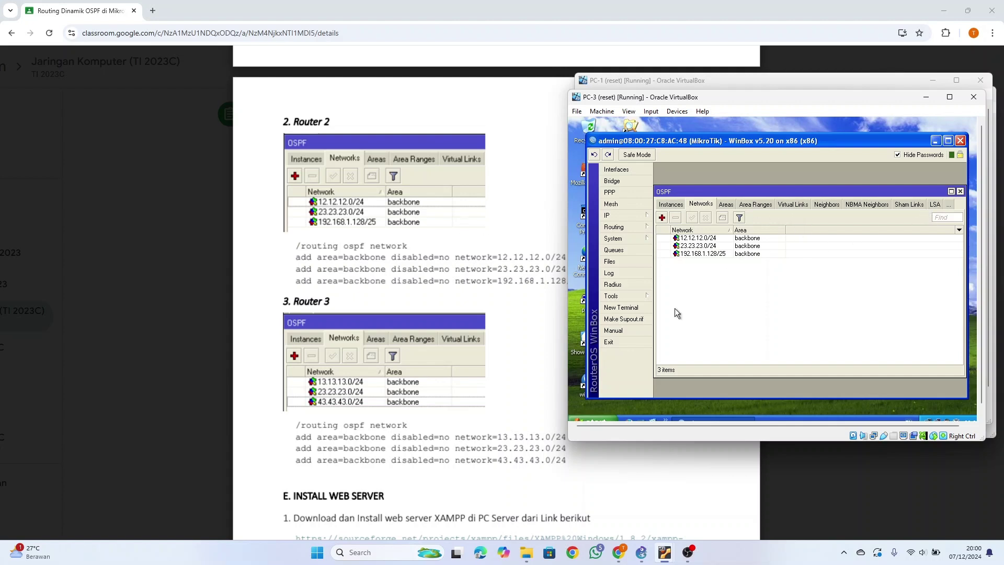
- Switch to the Webserver, close its address list and view the OSPF networks against the document's Router 3 settings
scroll(523, 340, down, 2)
mouse_move(684, 558)
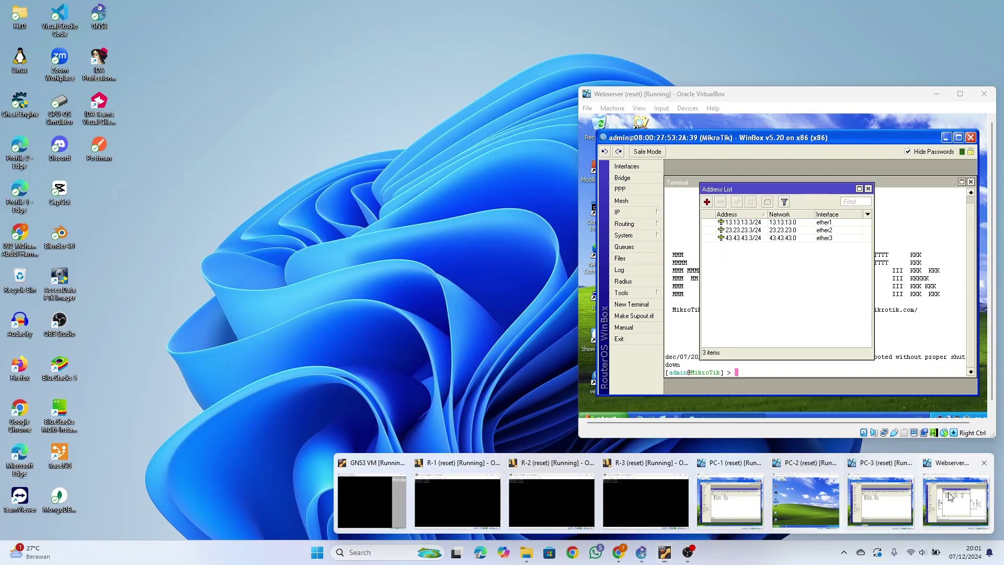
click(934, 500)
click(868, 189)
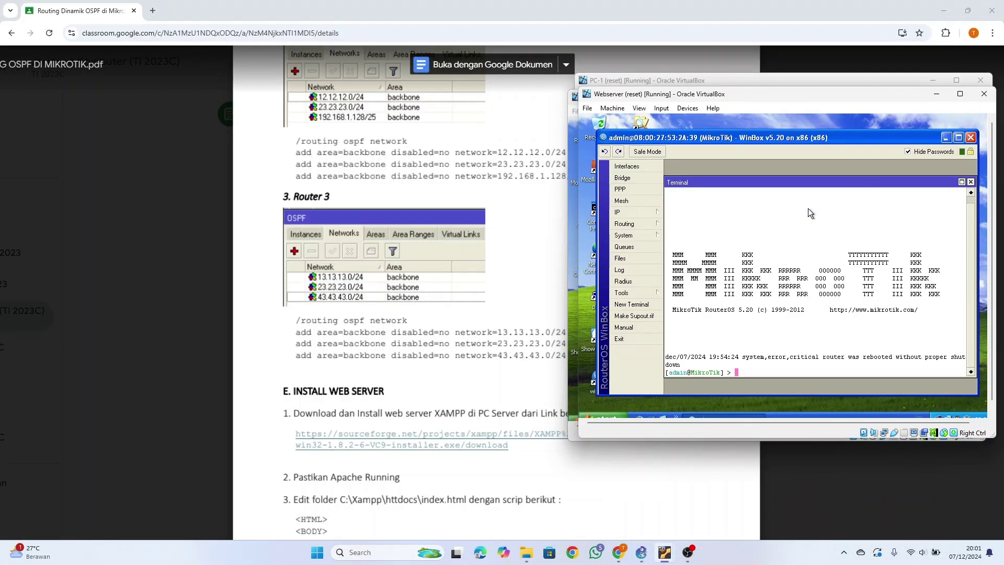
click(624, 223)
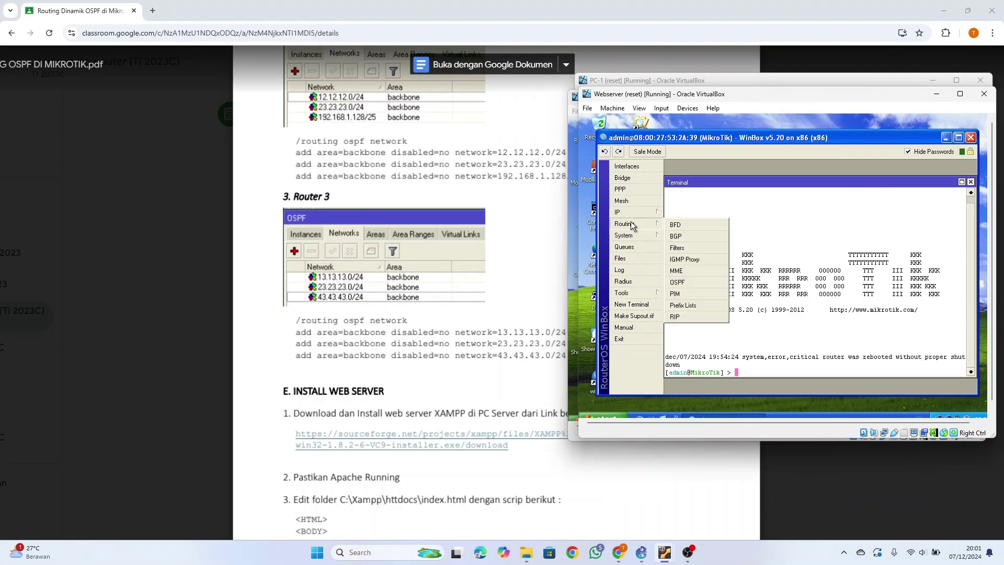
click(678, 283)
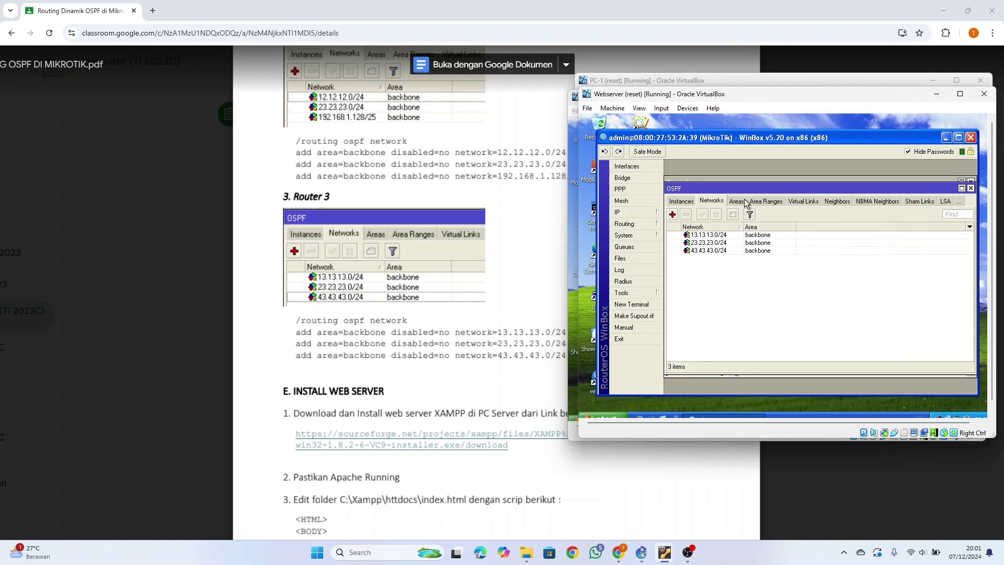
- Read the document's Install Web Server section and locate xampp-win32-1.8.2-6-VC9-installer.exe in the host's Downloads folder
scroll(406, 265, down, 1)
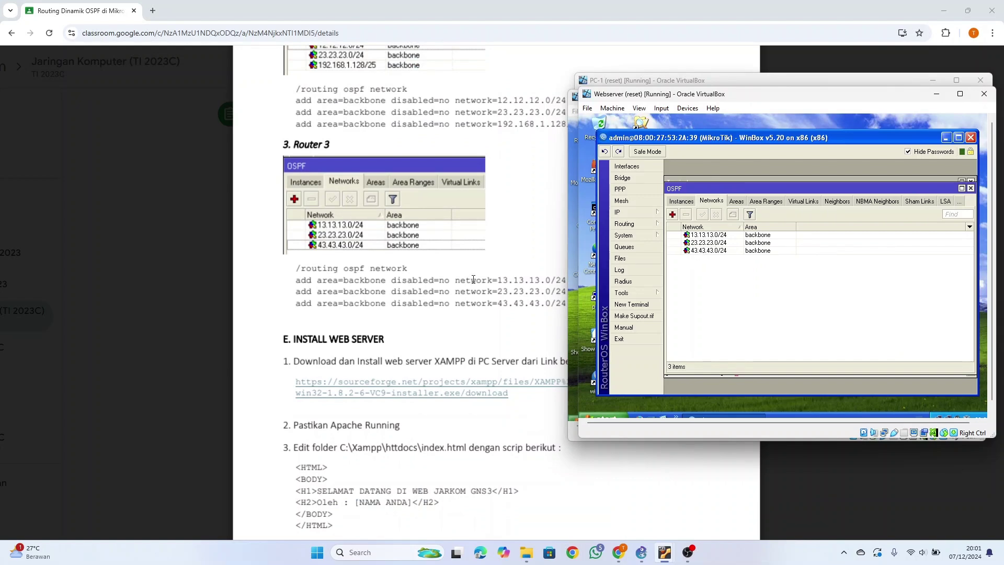
scroll(434, 287, down, 2)
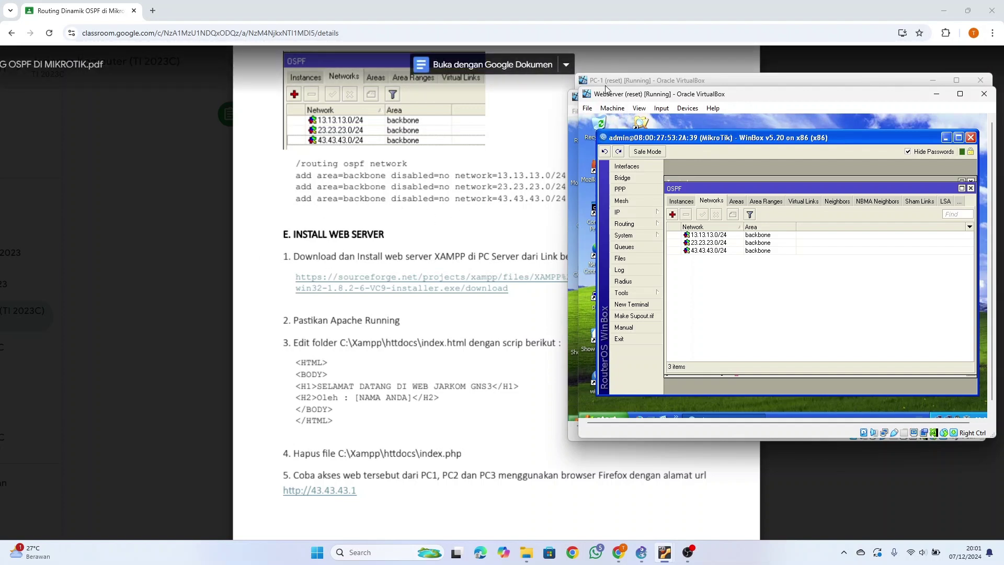
click(455, 157)
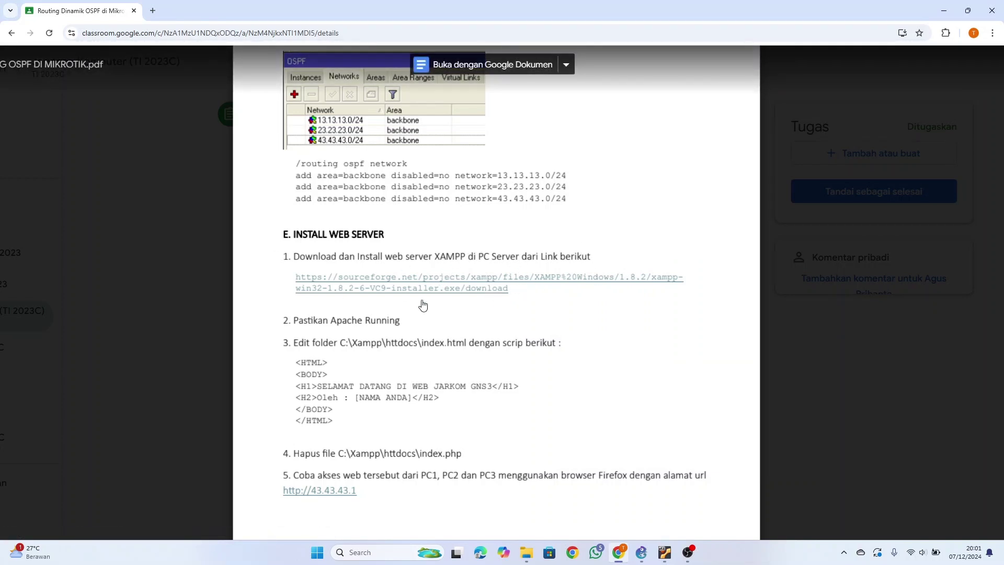
click(526, 552)
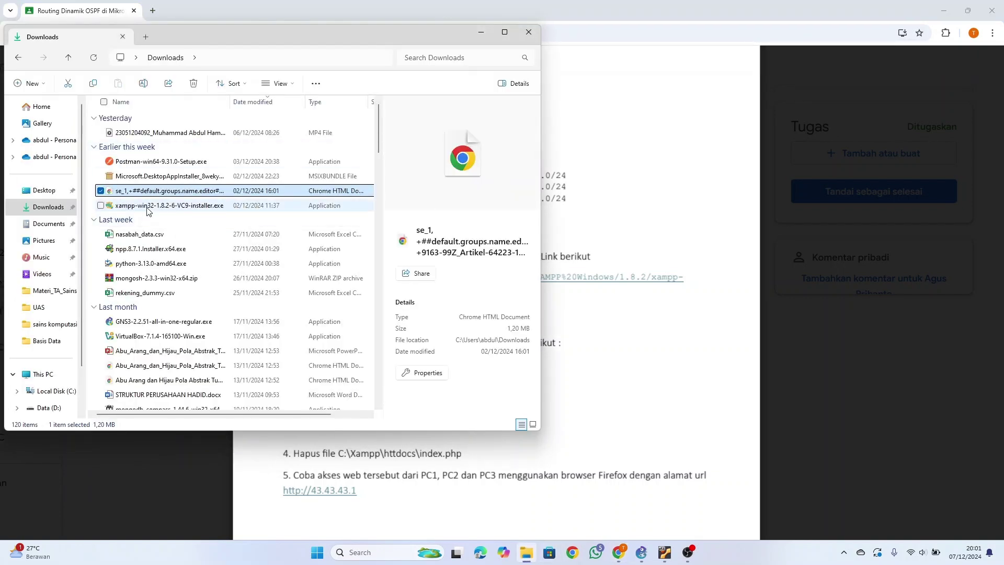
click(240, 205)
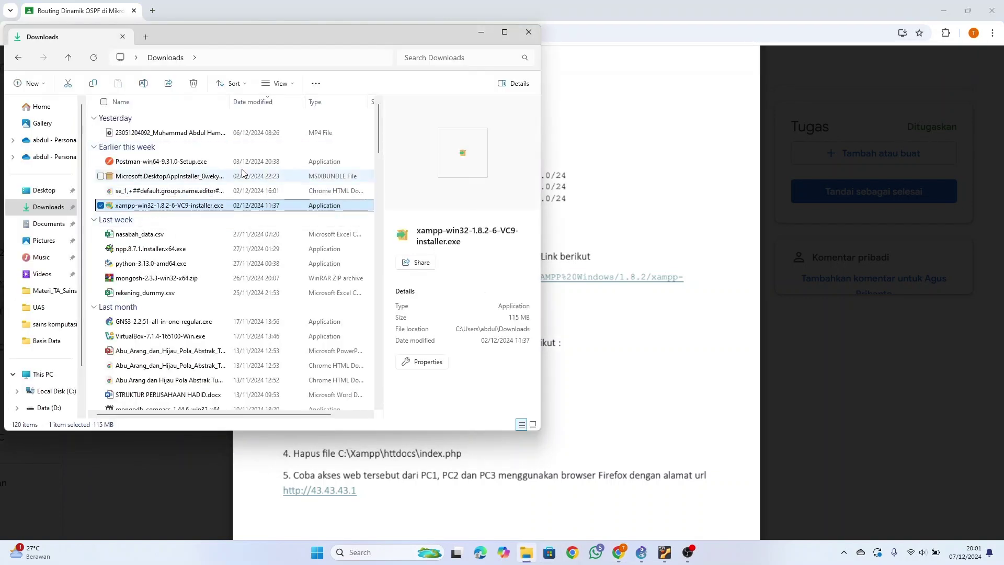
click(480, 37)
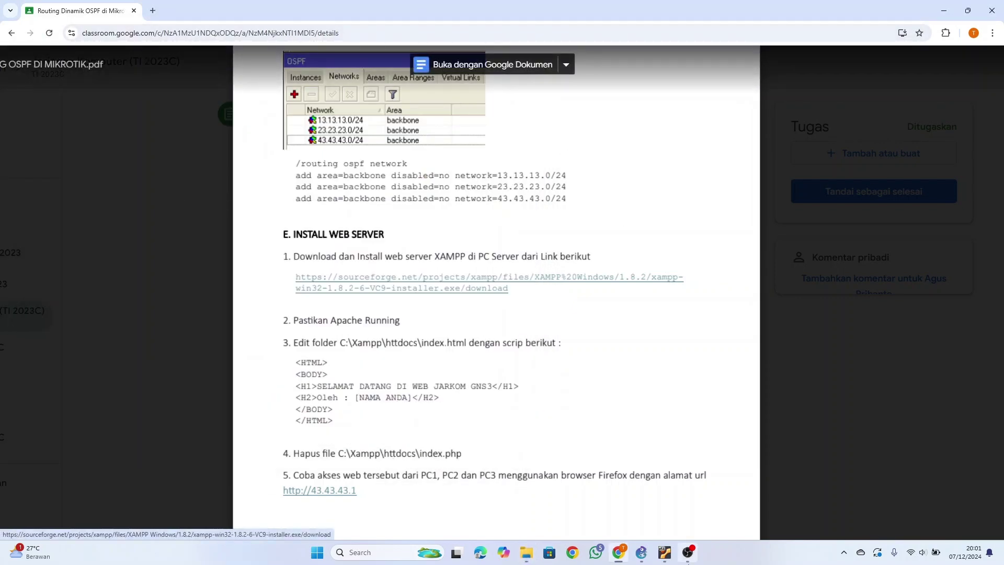
- Switch to the Webserver machine, minimize WinBox and copy the XAMPP installer from the host's Downloads folder into its My Documents folder
mouse_move(688, 555)
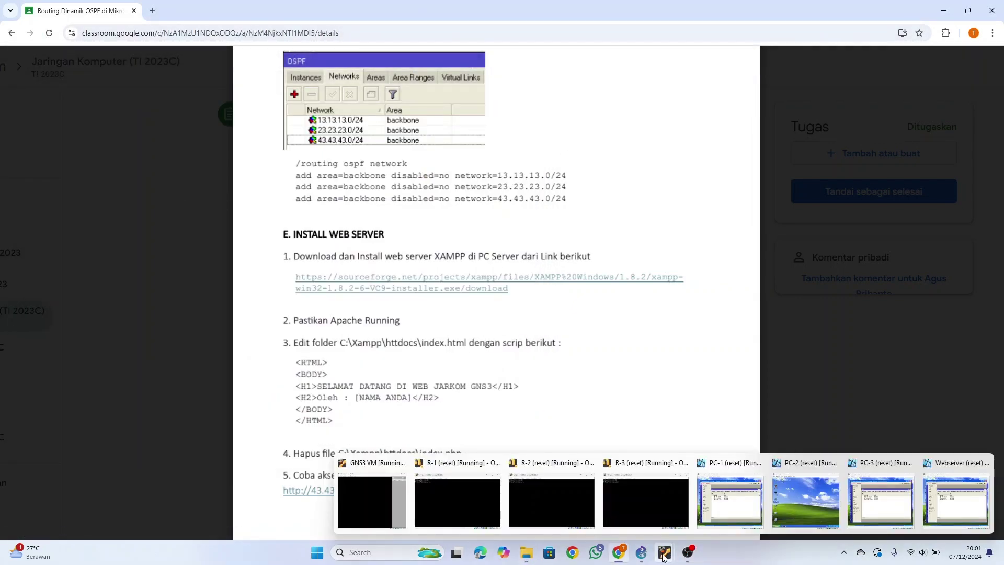
mouse_move(882, 498)
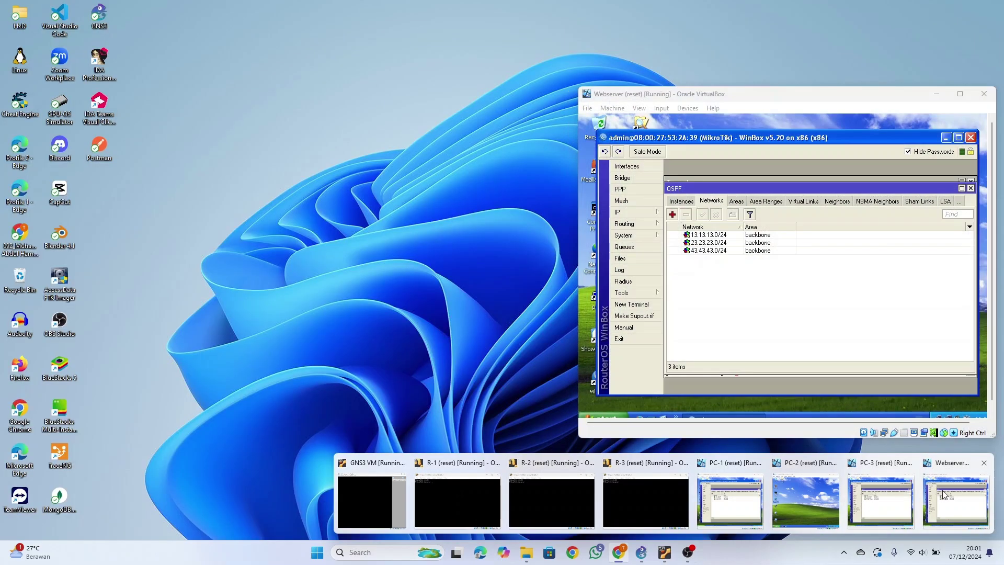
click(956, 501)
scroll(399, 314, down, 2)
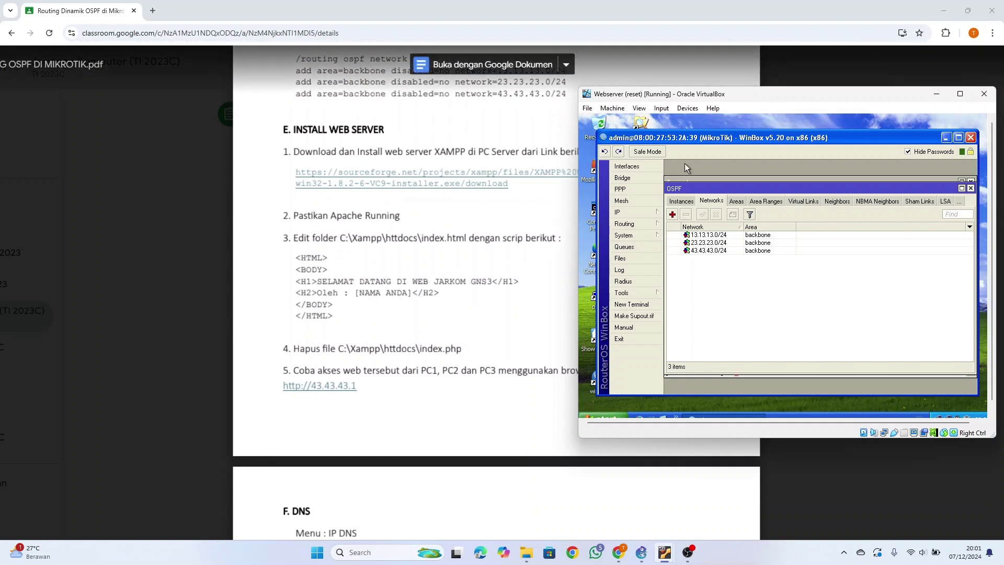
click(946, 137)
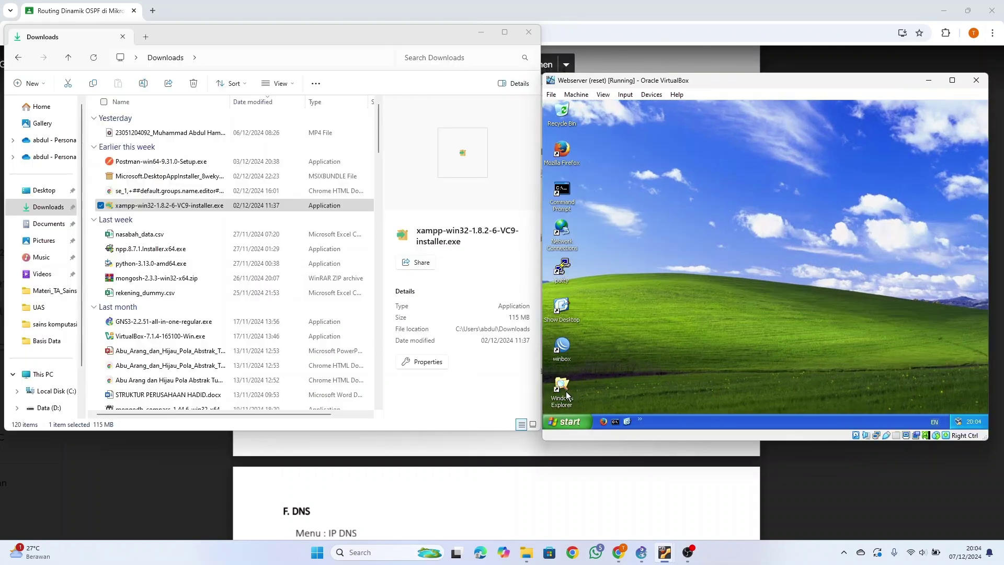
double_click(565, 393)
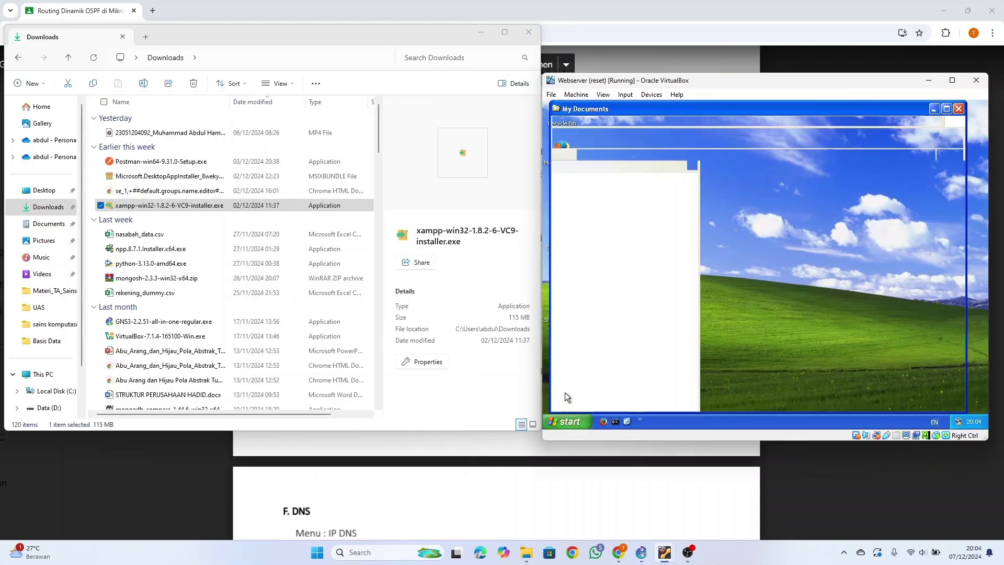
drag(113, 206, 804, 239)
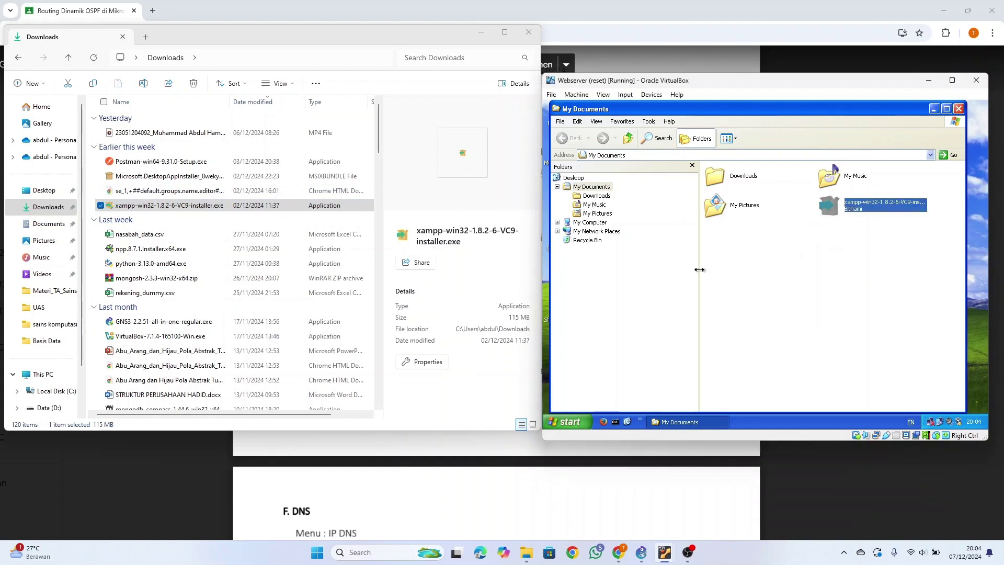
- Install XAMPP on the Webserver with all default components in C:\xampp
click(481, 32)
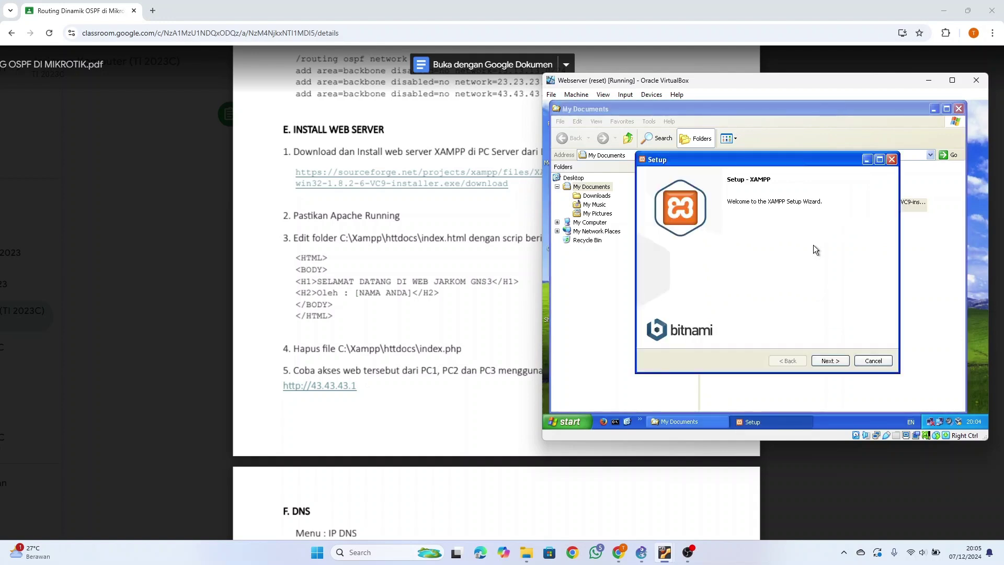
click(831, 360)
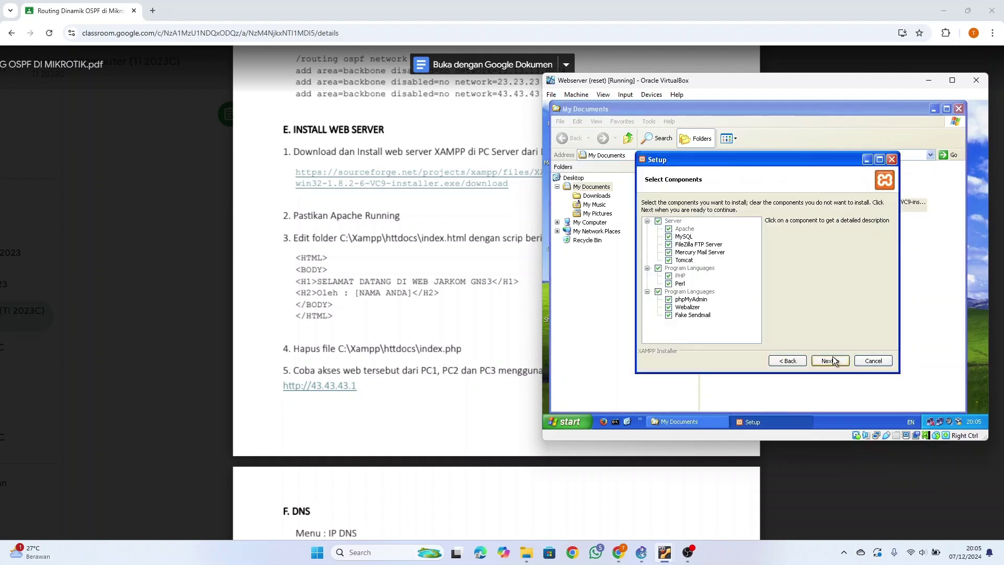
click(833, 359)
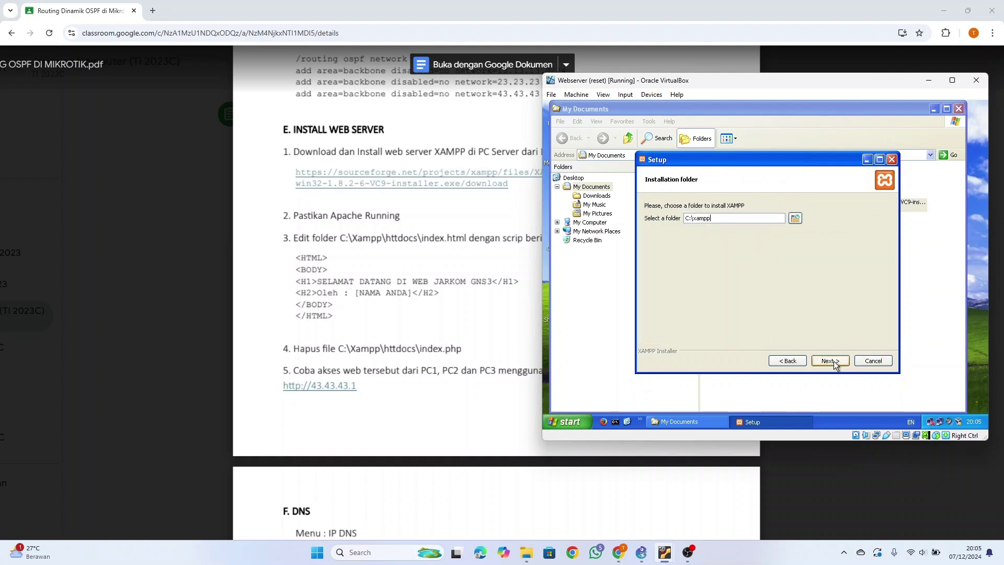
click(834, 361)
click(838, 360)
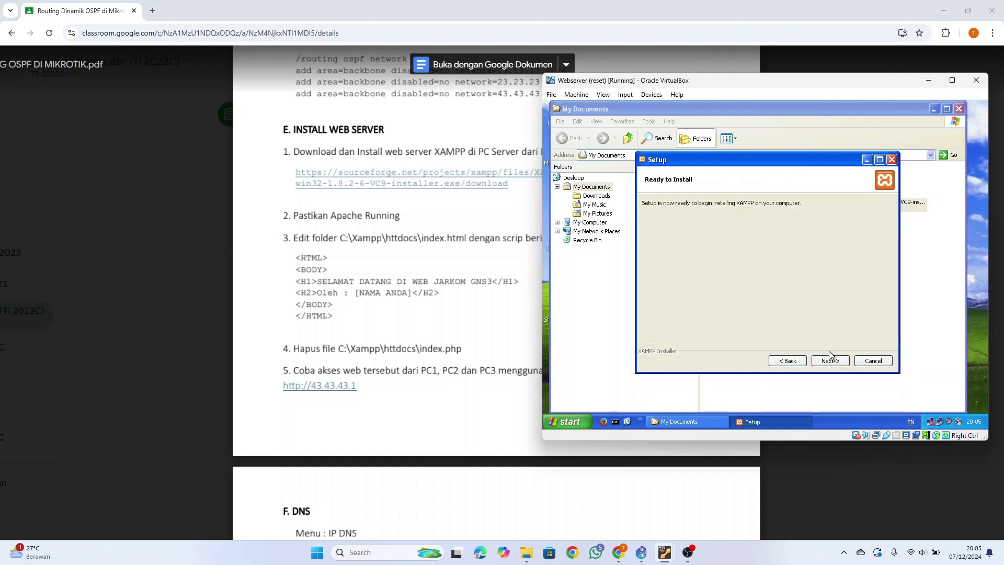
click(831, 360)
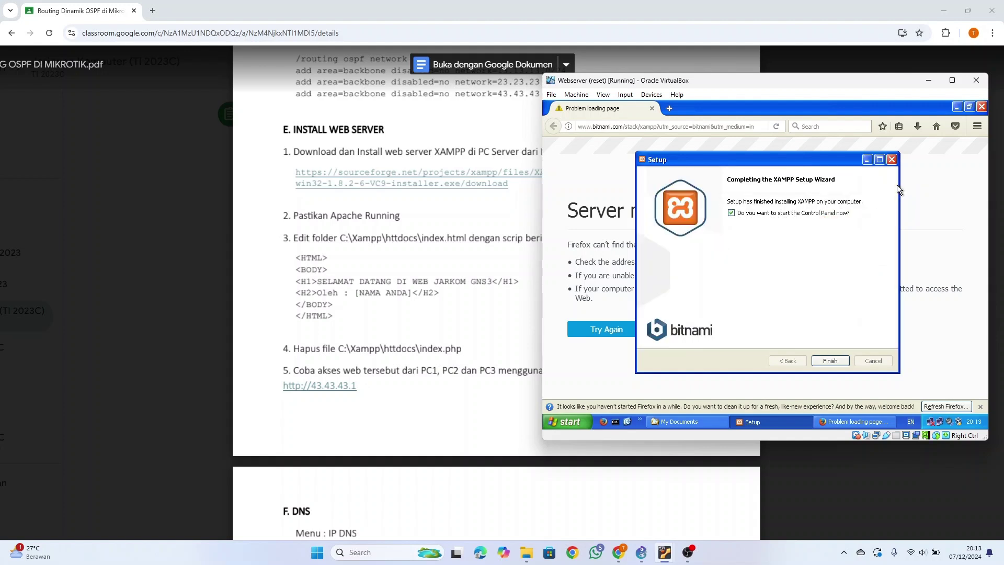
- Finish the XAMPP setup with the Control Panel launch enabled, close Firefox and decline making Internet Explorer the default browser
click(837, 360)
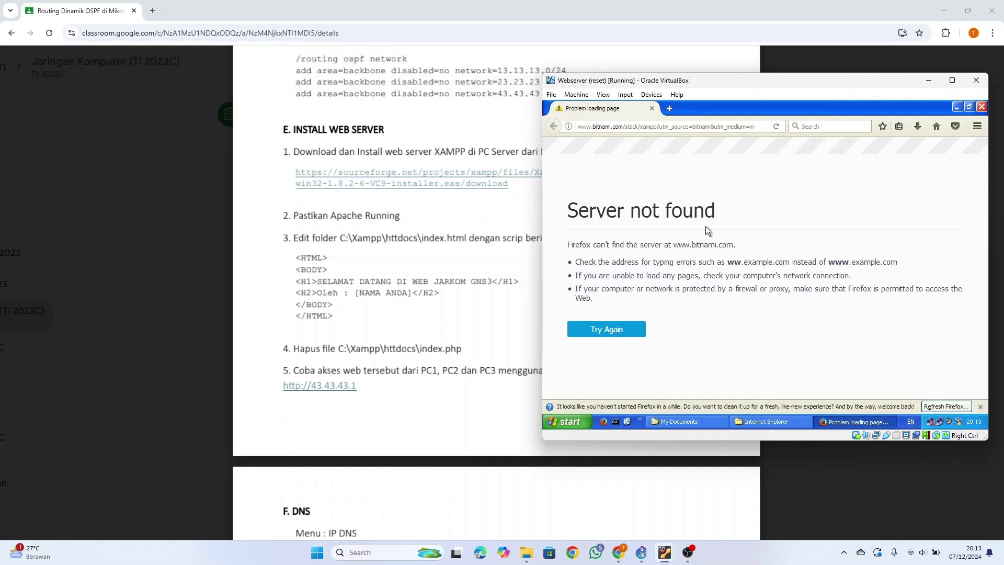
click(982, 106)
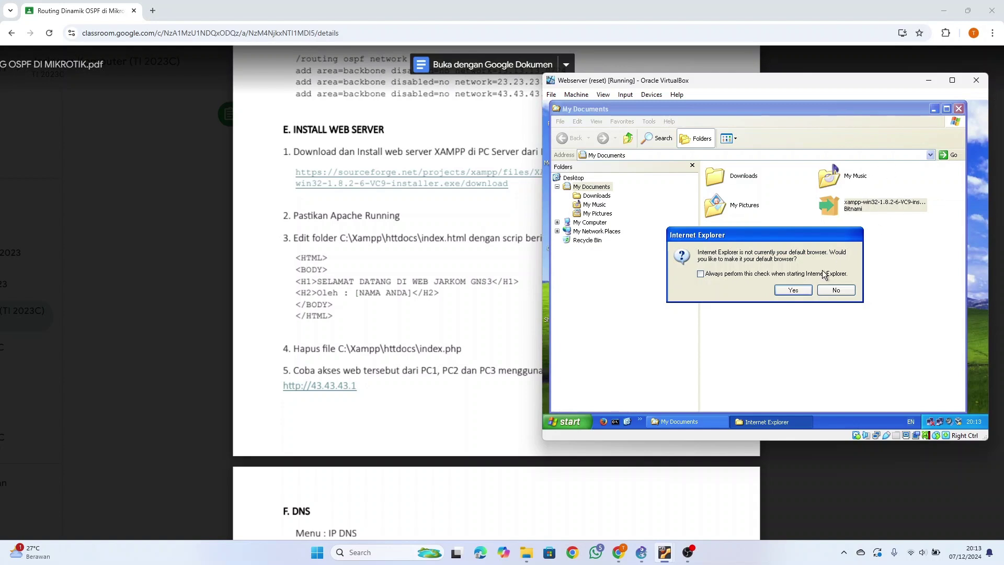
click(827, 291)
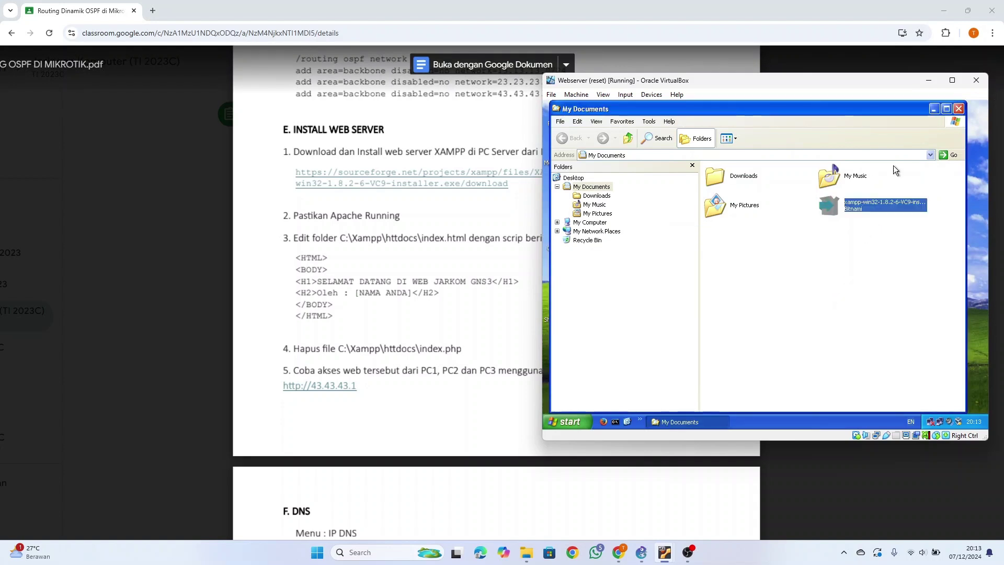
- Close My Documents, allow xampp-control.exe to run, and start Apache from the XAMPP Control Panel before minimizing it
click(959, 109)
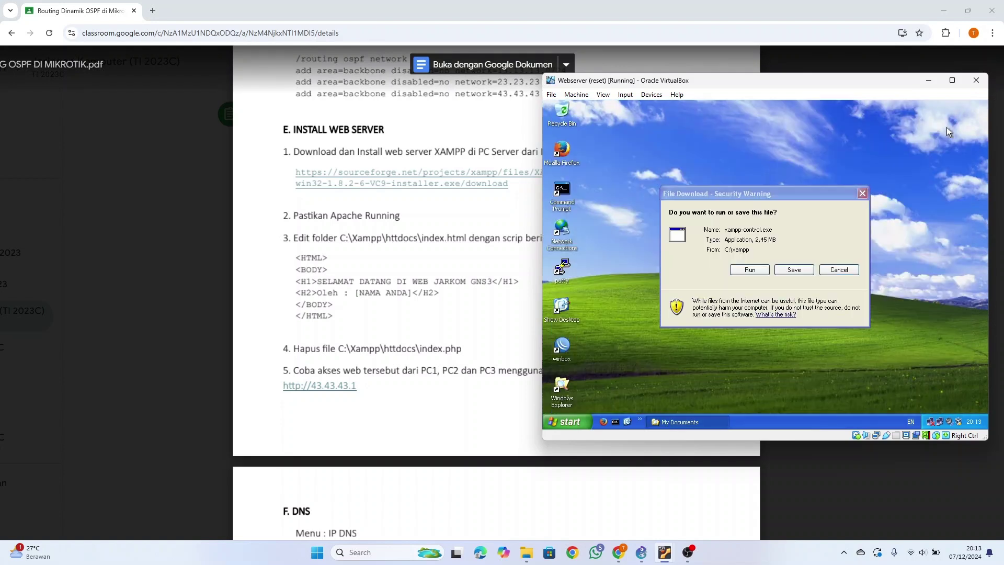
click(748, 269)
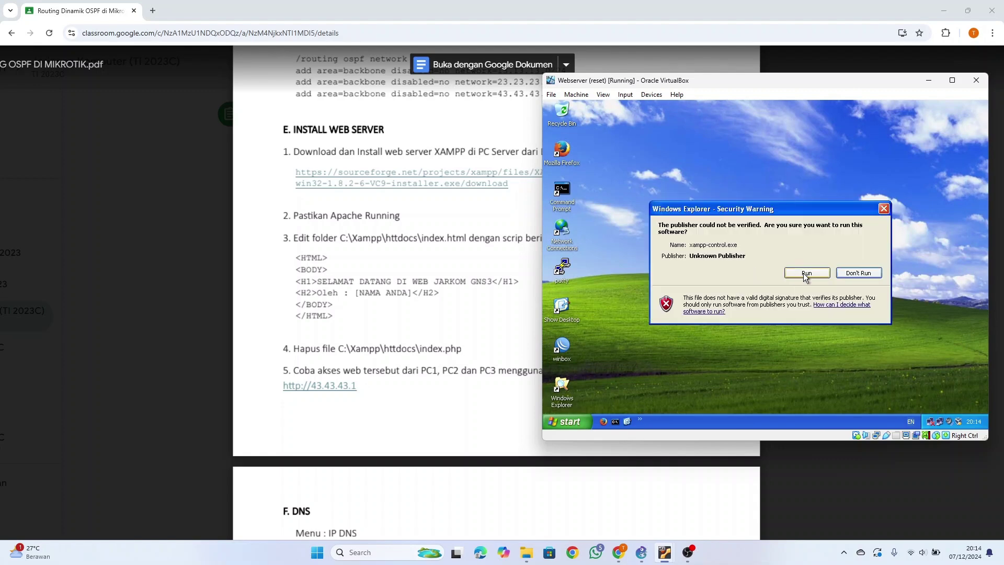
click(805, 277)
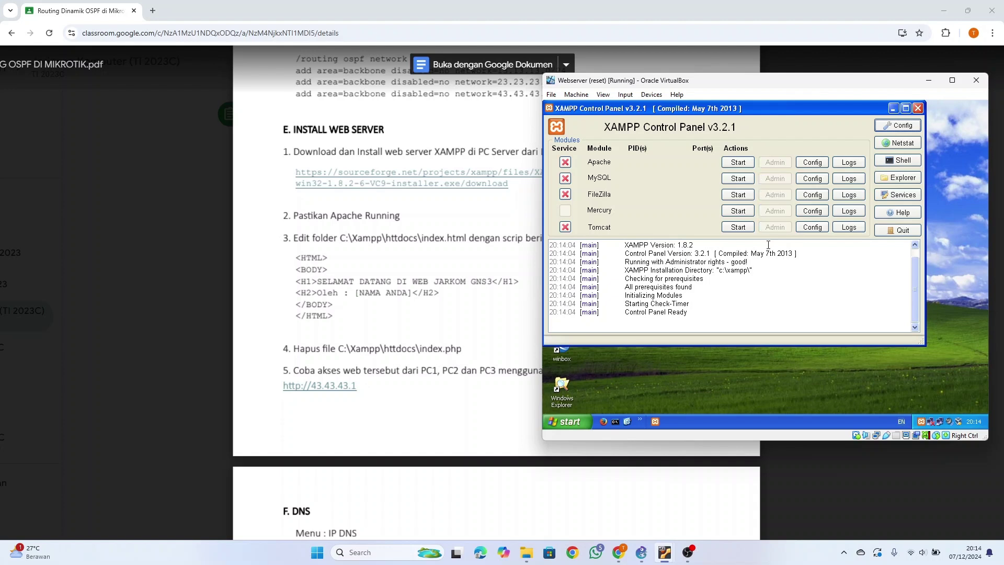
click(738, 163)
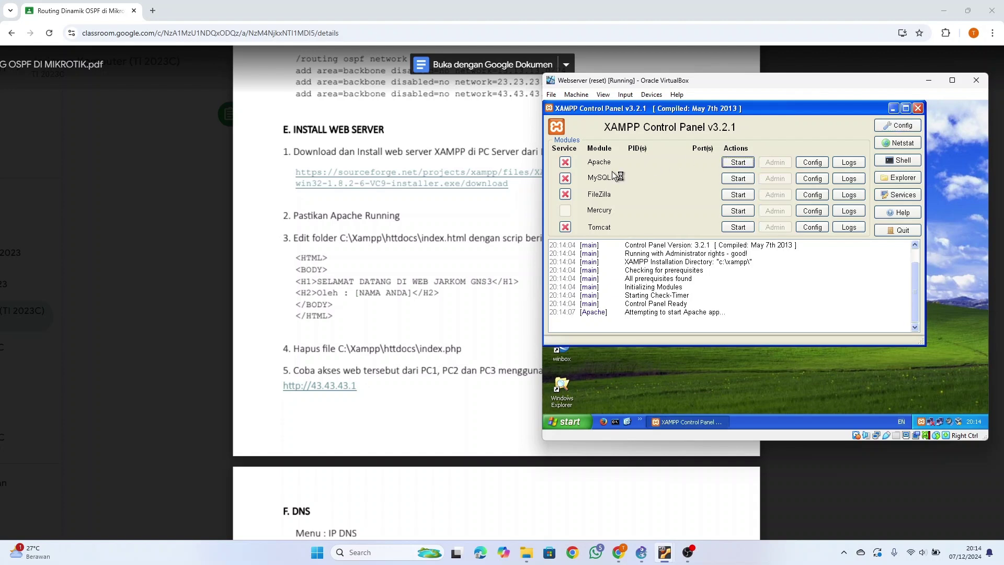
click(893, 109)
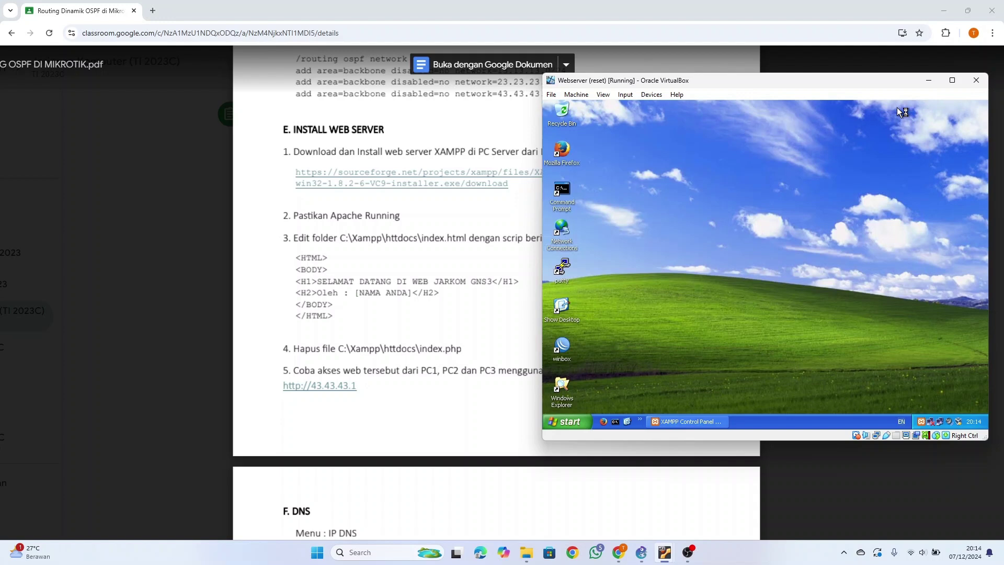
- Copy the complete HTML script for index.html from item 3 of the document's Install Web Server section
click(443, 208)
scroll(335, 245, down, 1)
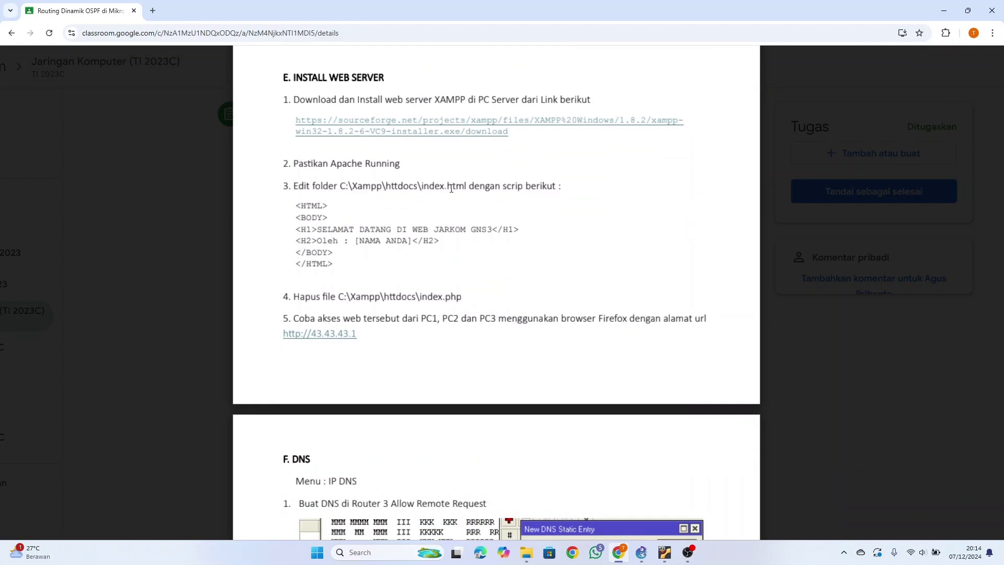
drag(295, 205, 345, 265)
key(ctrl+c)
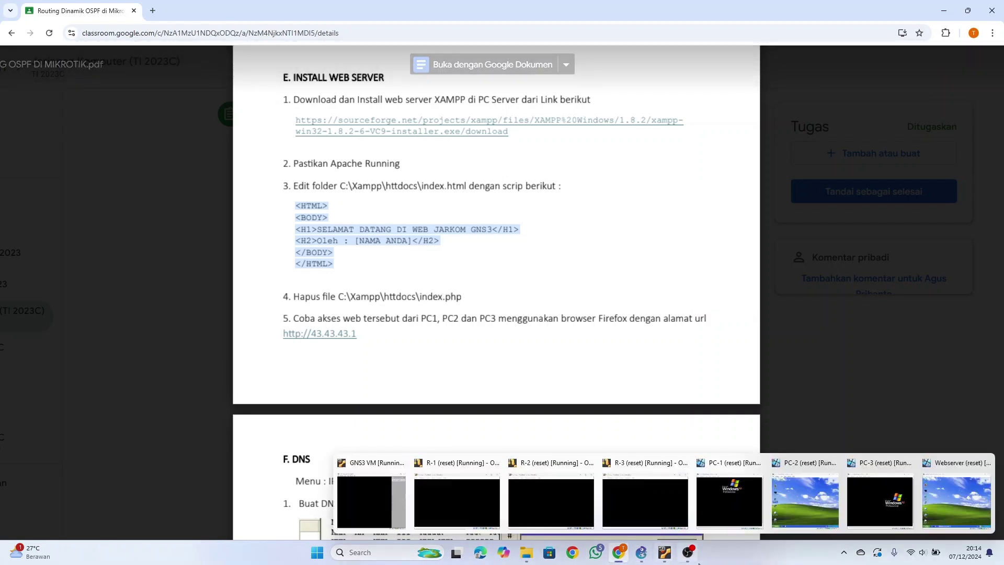
- Return to the Webserver machine and open the C:\xampp\htdocs folder in Windows Explorer
mouse_move(696, 560)
mouse_move(665, 550)
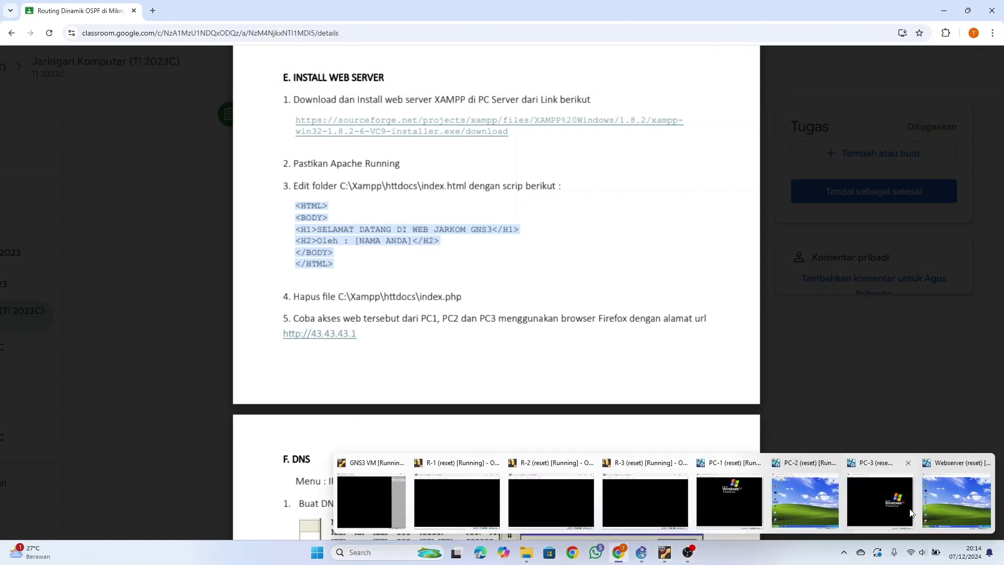
click(952, 500)
double_click(562, 387)
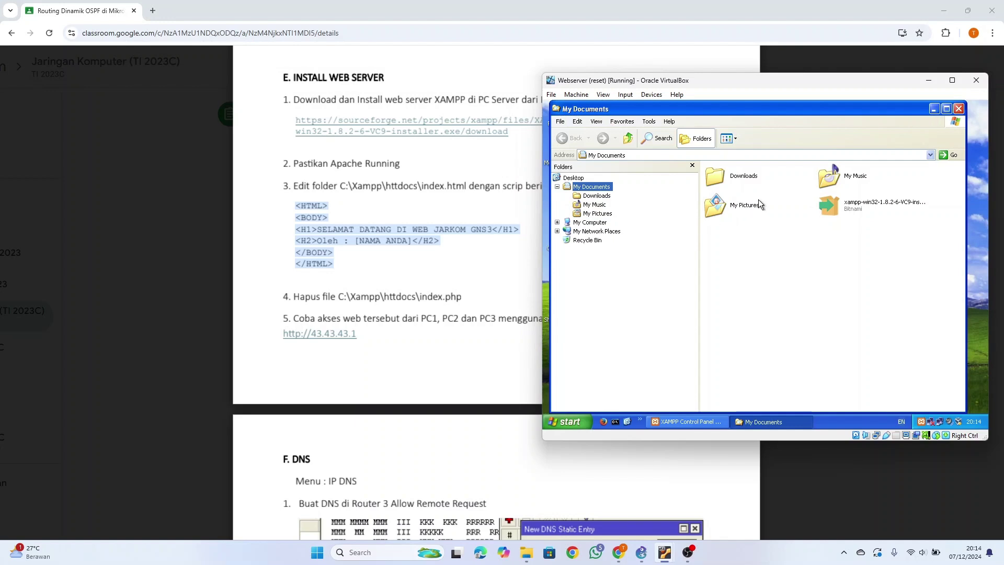
click(590, 223)
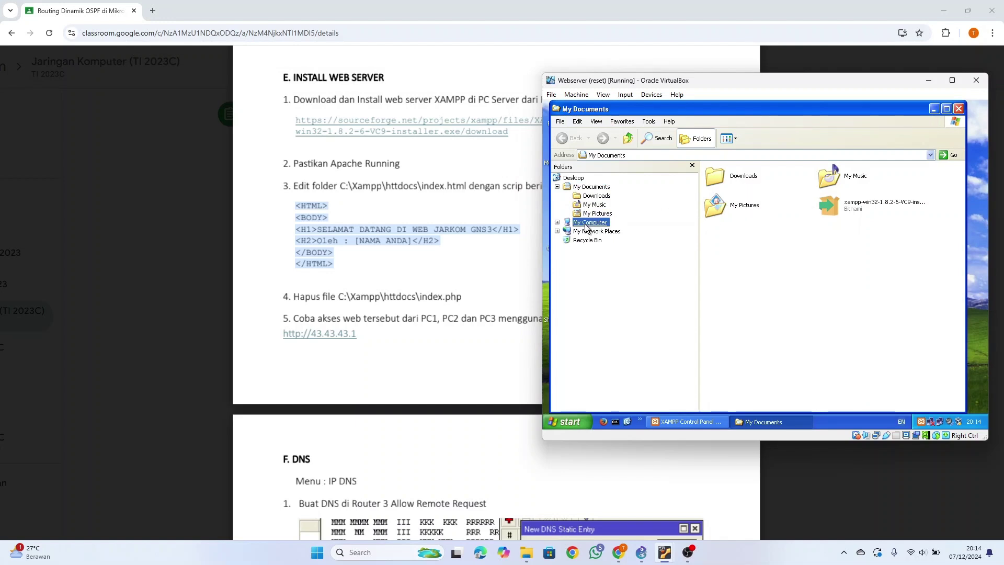
double_click(747, 243)
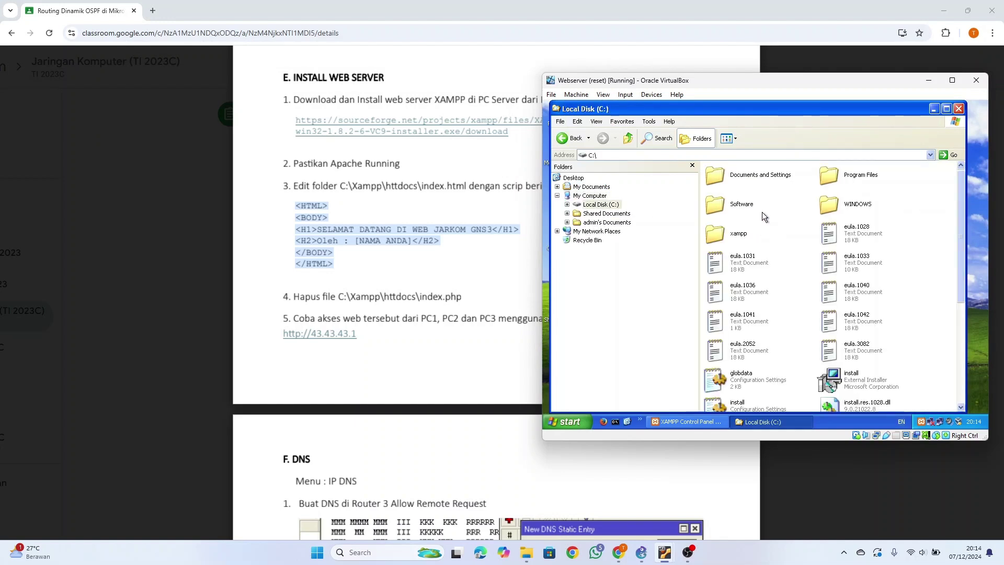
scroll(784, 225, down, 5)
scroll(803, 234, up, 3)
double_click(732, 234)
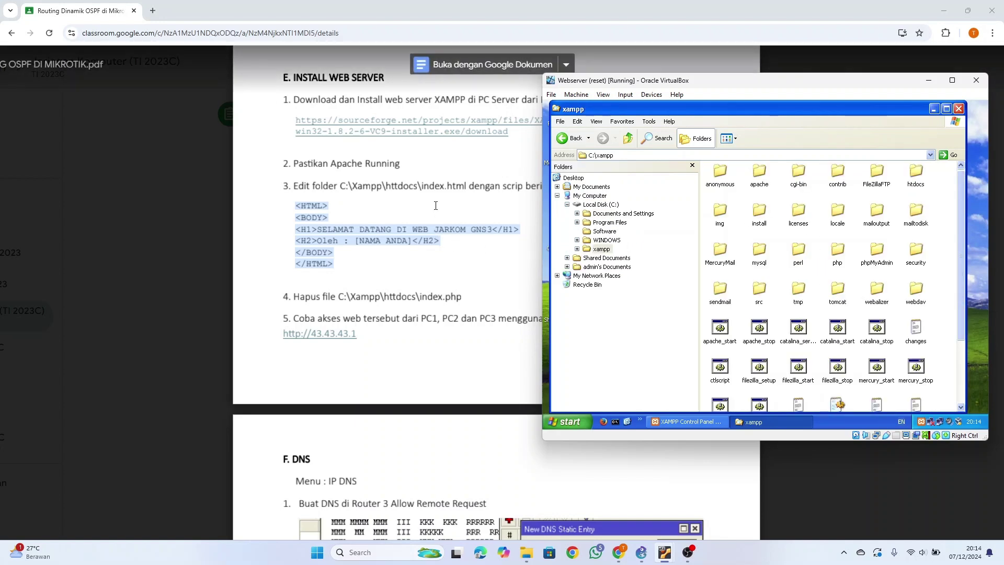
double_click(911, 180)
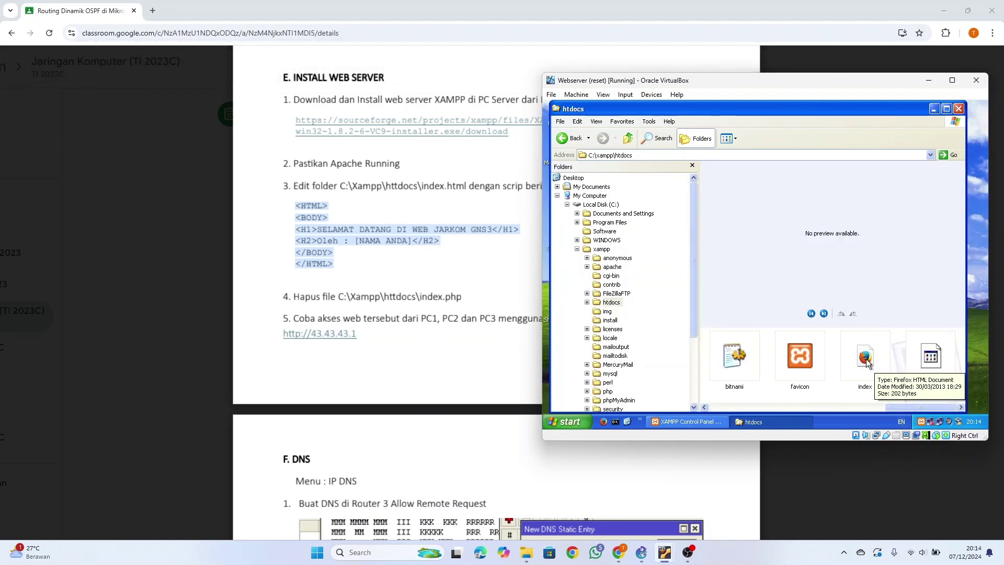
- Open the index HTML file from htdocs for editing in Notepad and replace its entire contents with the copied script
click(866, 360)
right_click(867, 360)
click(889, 262)
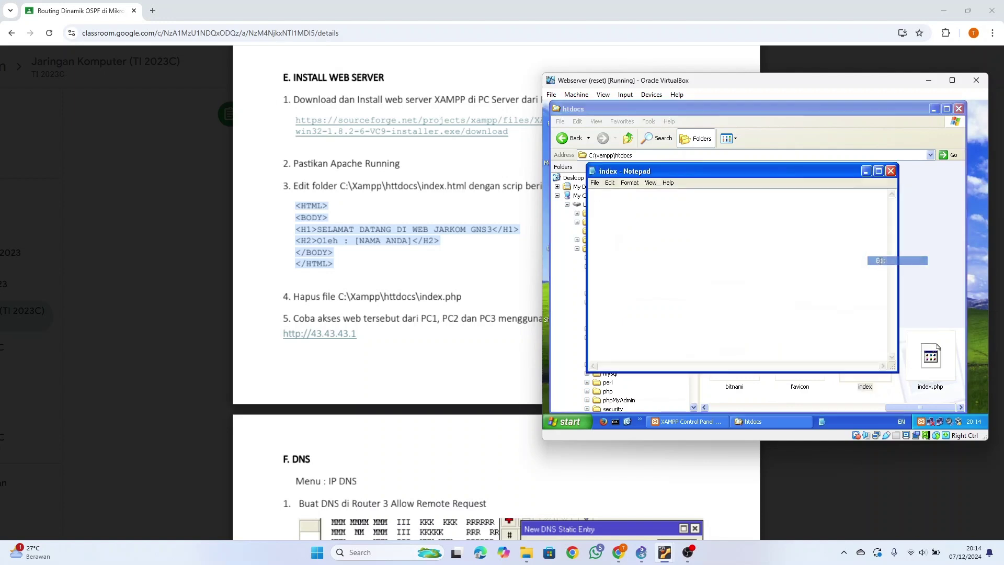
drag(622, 255, 590, 192)
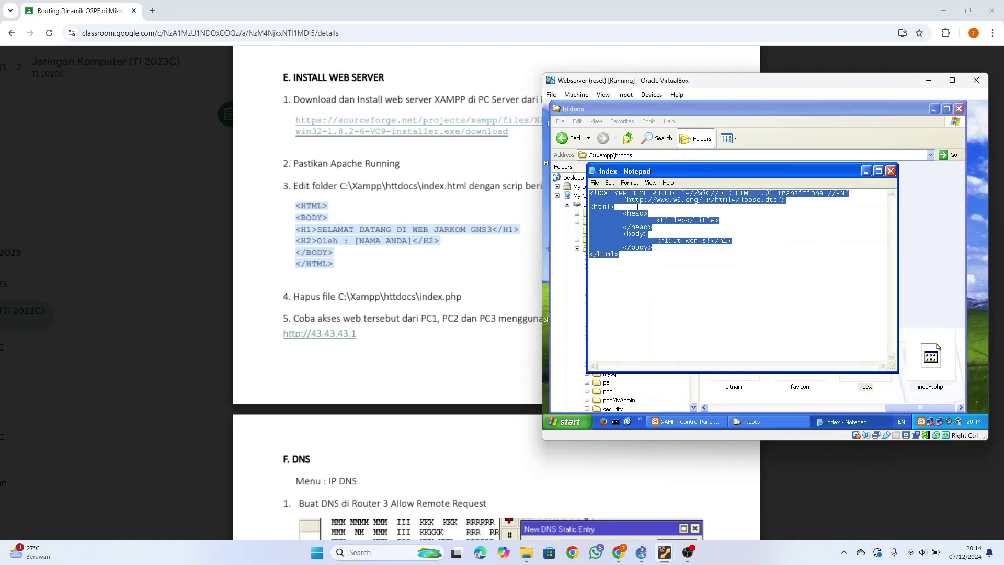
key(ctrl+v)
- Replace the [NAMA ANDA] placeholder in the H2 line with the author's full name, then save and close the file
drag(680, 214, 645, 214)
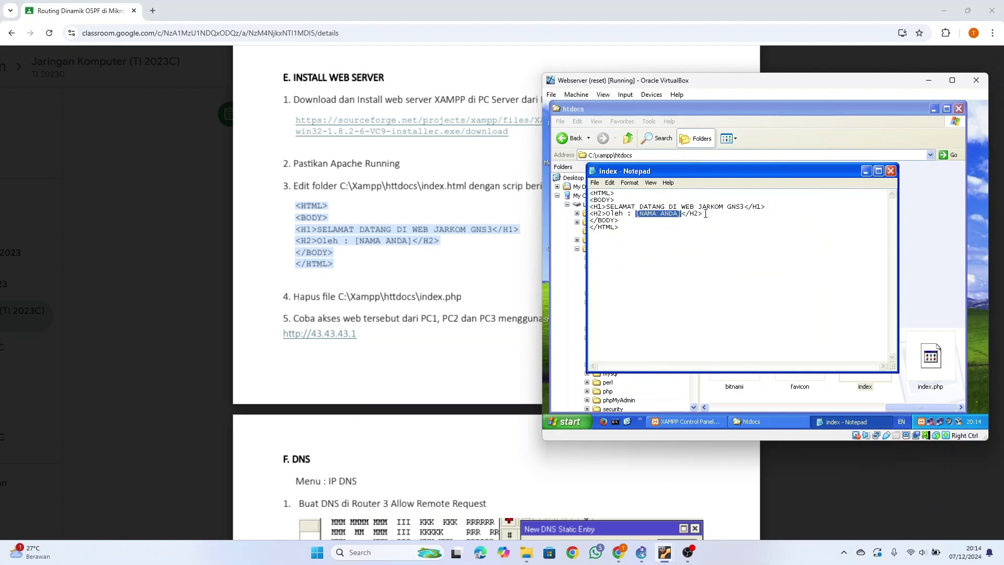
text(MUHAMMAD ABDUL HA)
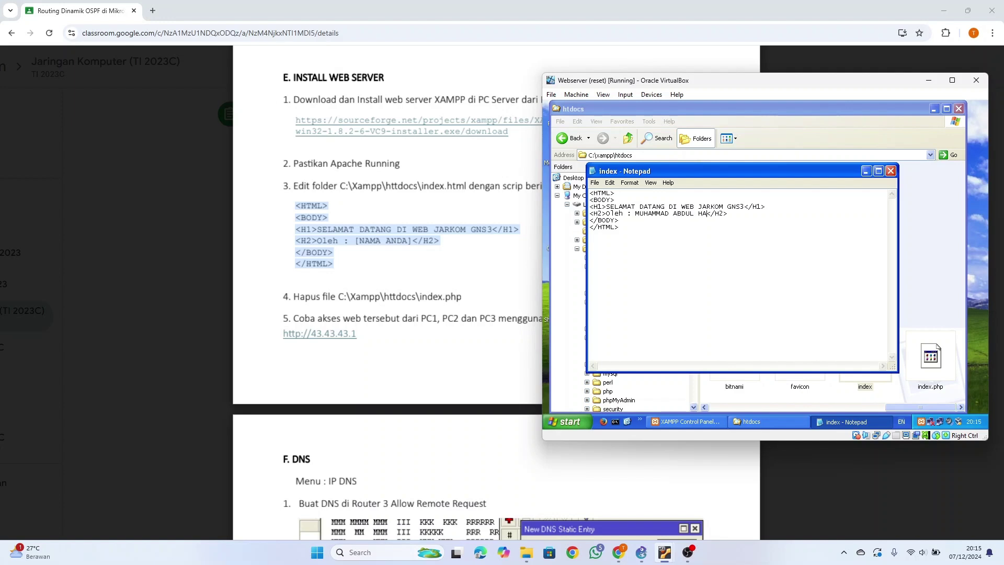
text(MID ABROR)
click(594, 182)
click(604, 212)
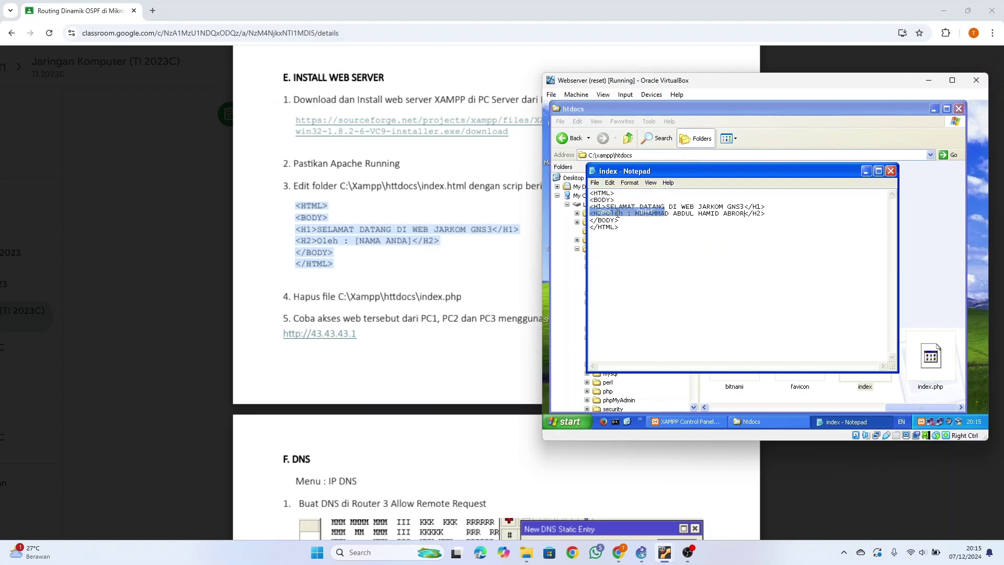
click(890, 171)
- Delete index.php from the htdocs folder and close the folder window
click(936, 353)
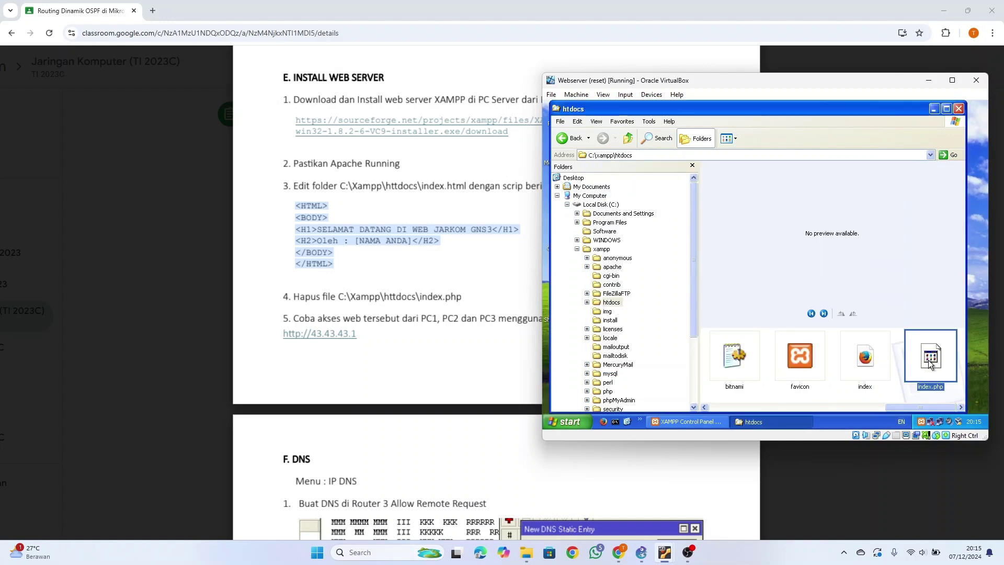
right_click(929, 360)
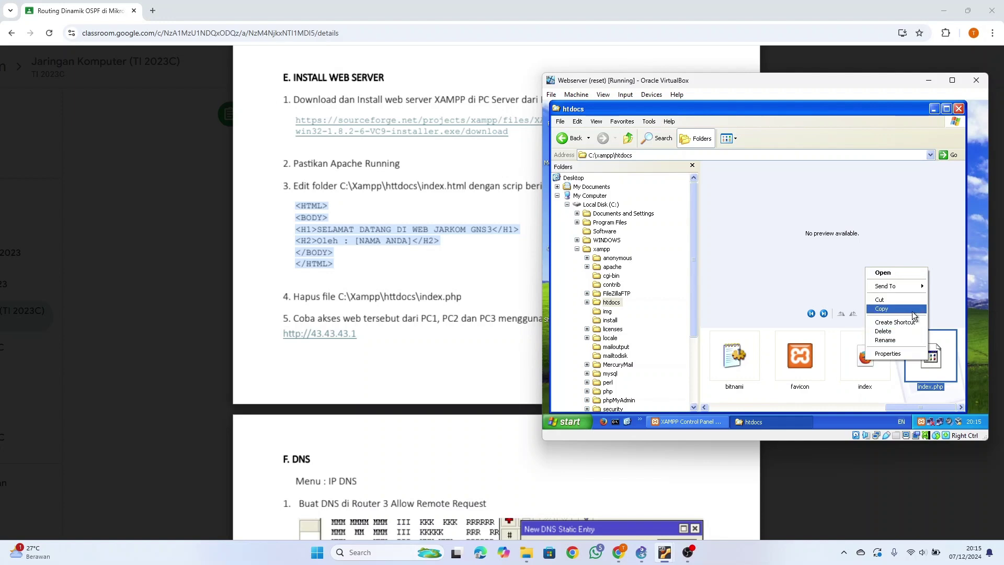
click(906, 332)
click(802, 272)
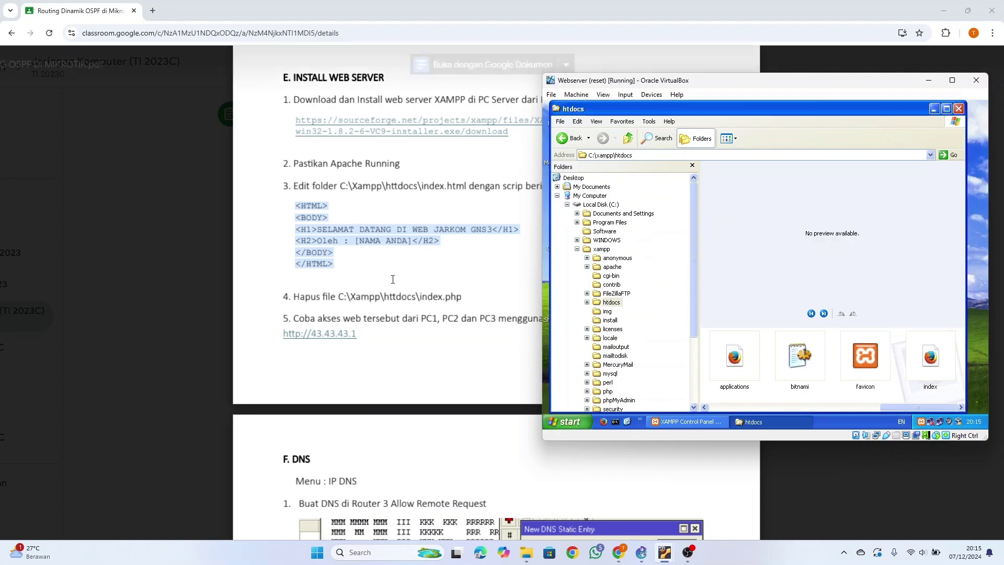
click(958, 108)
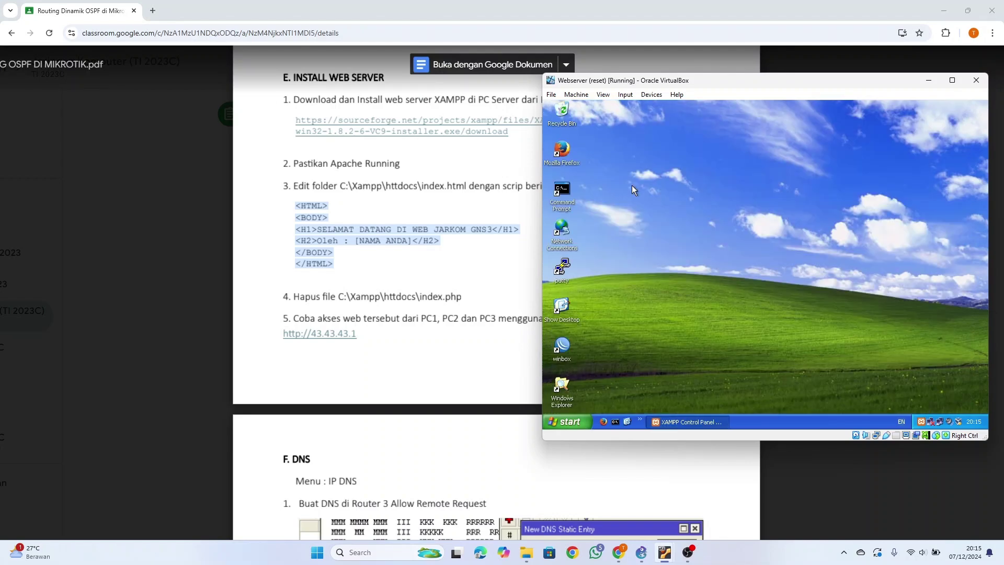
- Following item 5 of the document, switch to PC-1, minimize WinBox and load 43.43.43.1 in Firefox to check the web page
scroll(370, 281, down, 1)
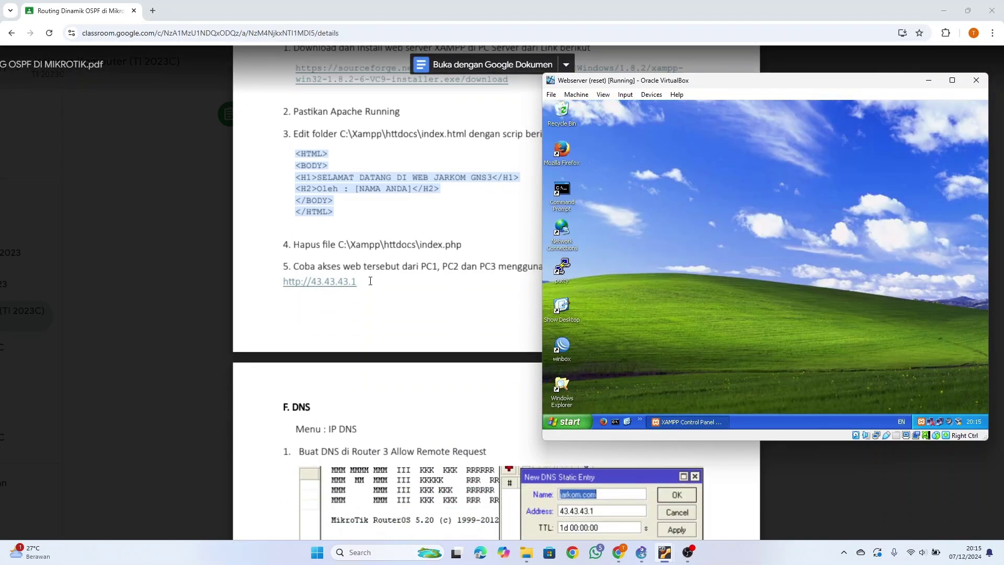
click(396, 275)
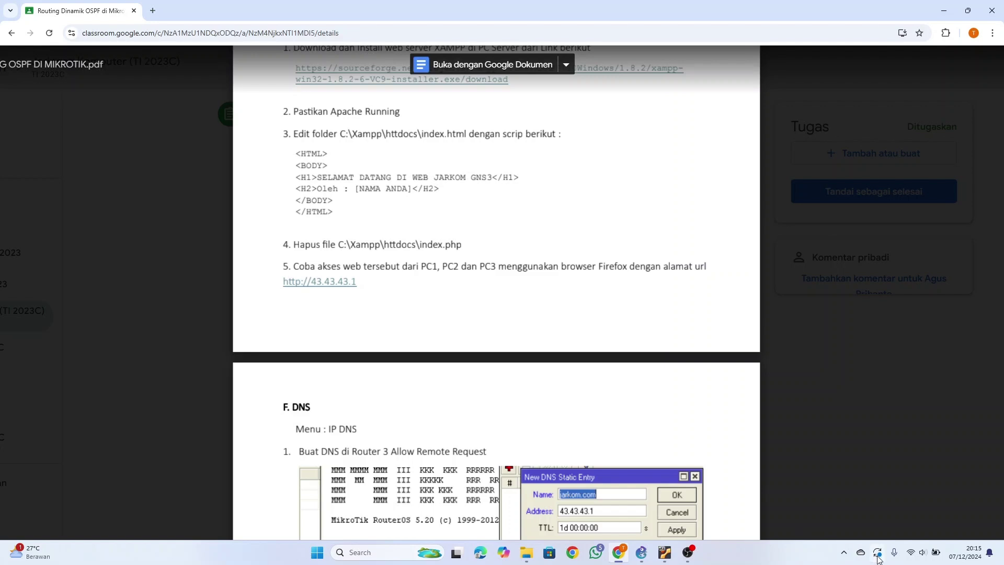
mouse_move(665, 552)
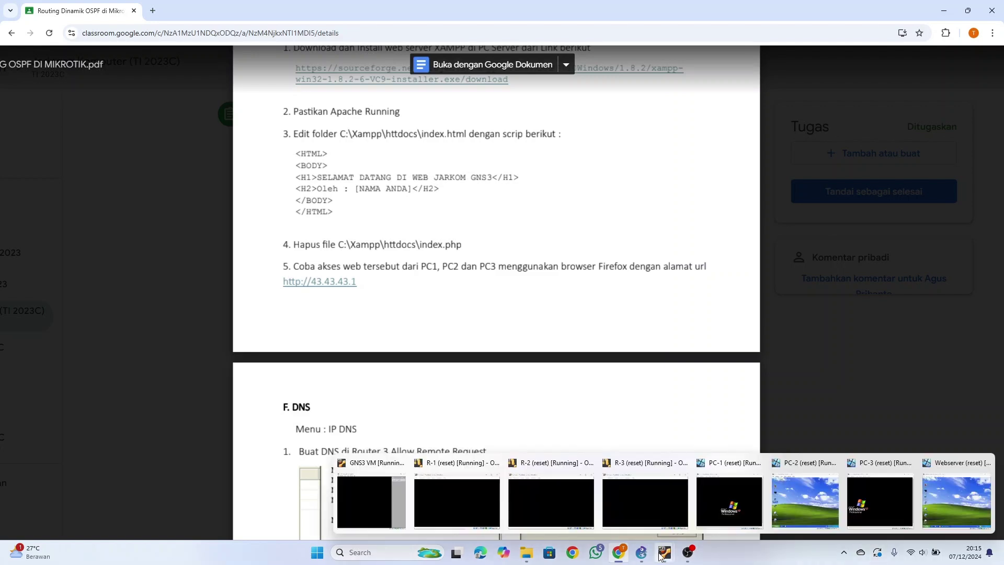
click(739, 504)
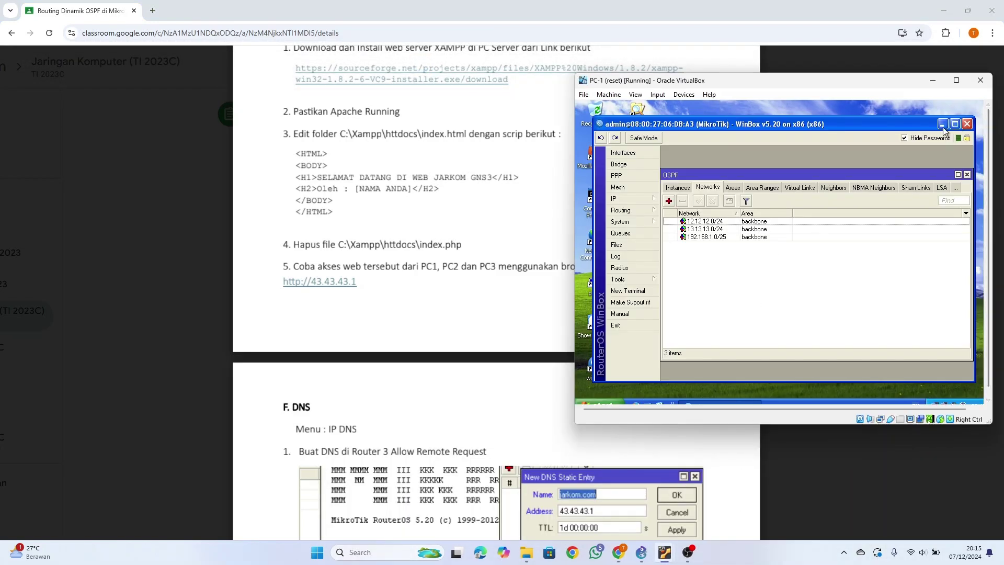
click(942, 125)
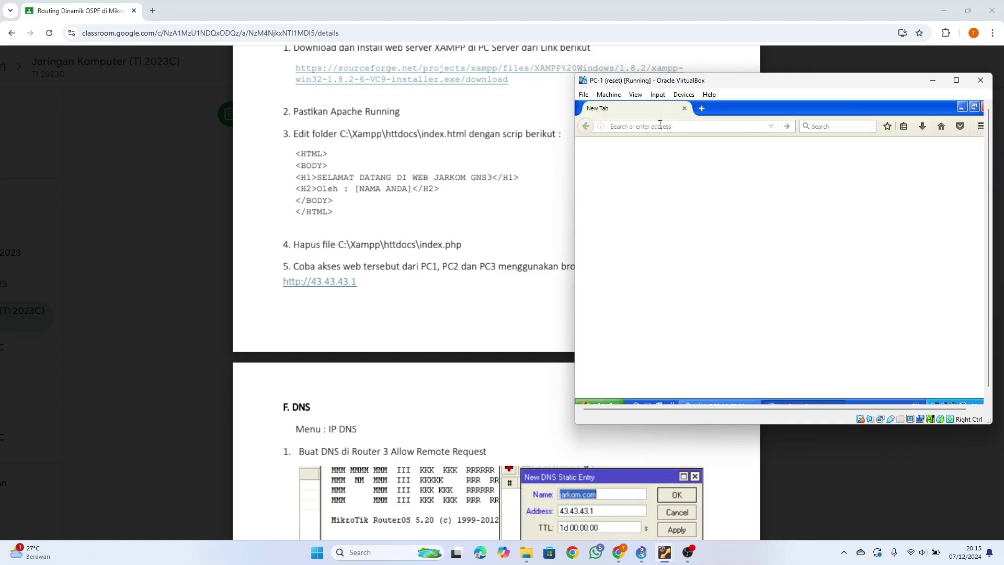
text(43.43.43.)
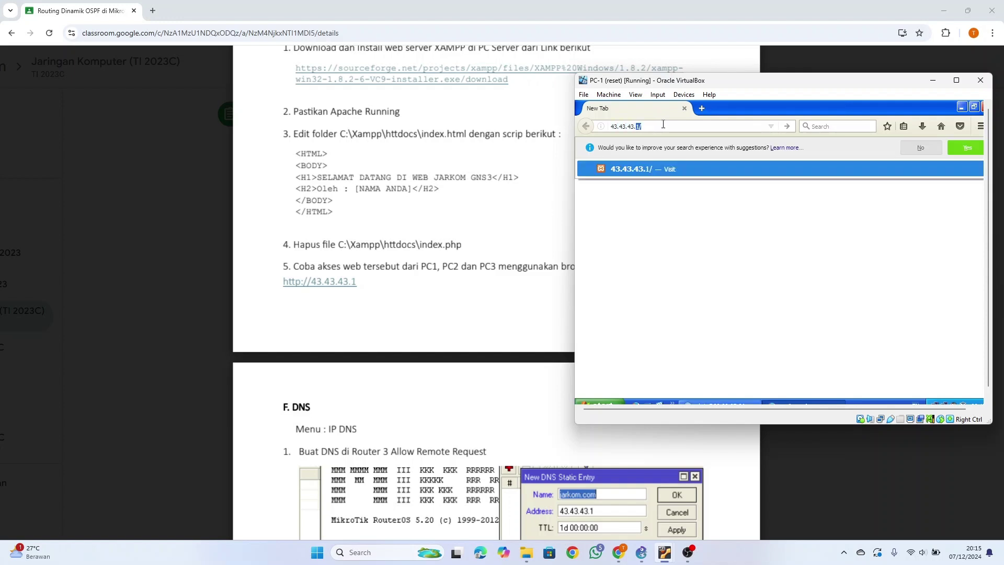
text(1)
key(Return)
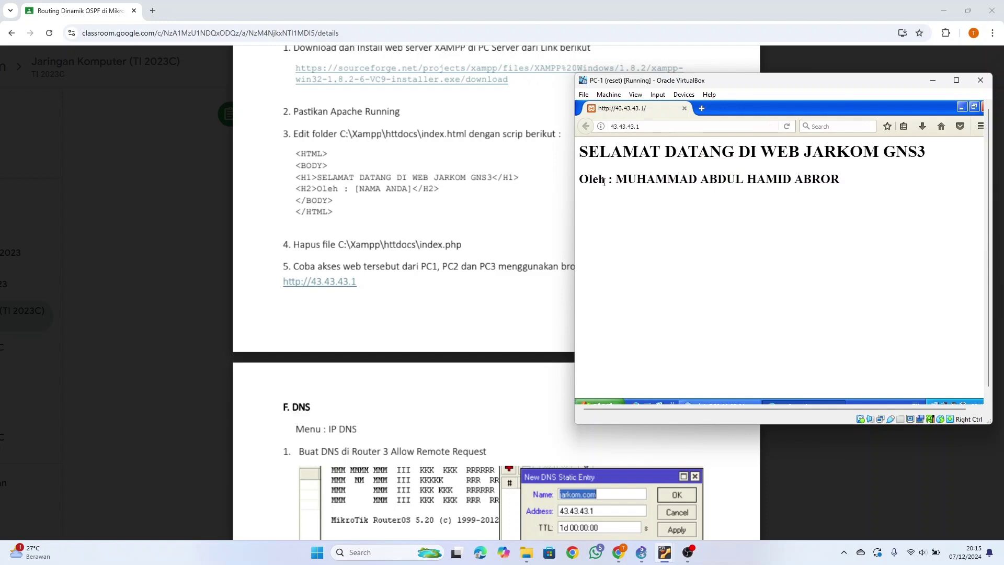
drag(852, 180, 579, 151)
click(776, 312)
- Switch to PC-2, place its window over PC-1's and load 43.43.43.1 in Firefox to test web server access
mouse_move(665, 552)
click(805, 500)
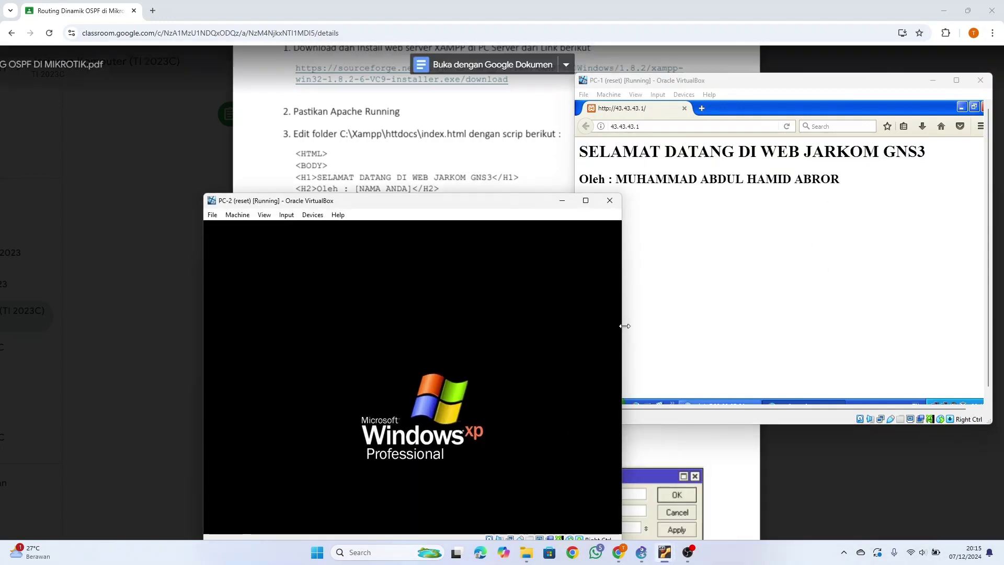
drag(333, 202, 669, 101)
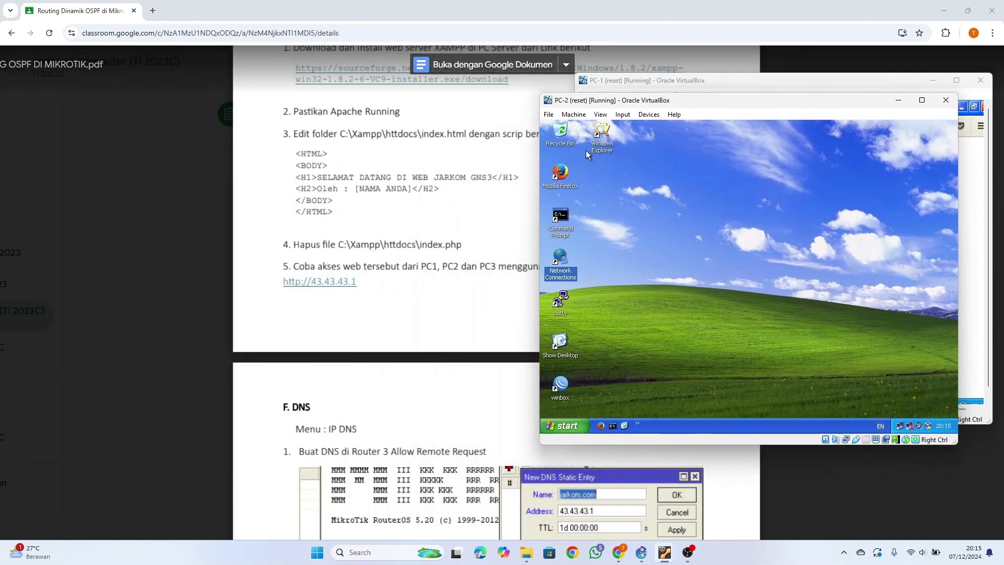
double_click(567, 170)
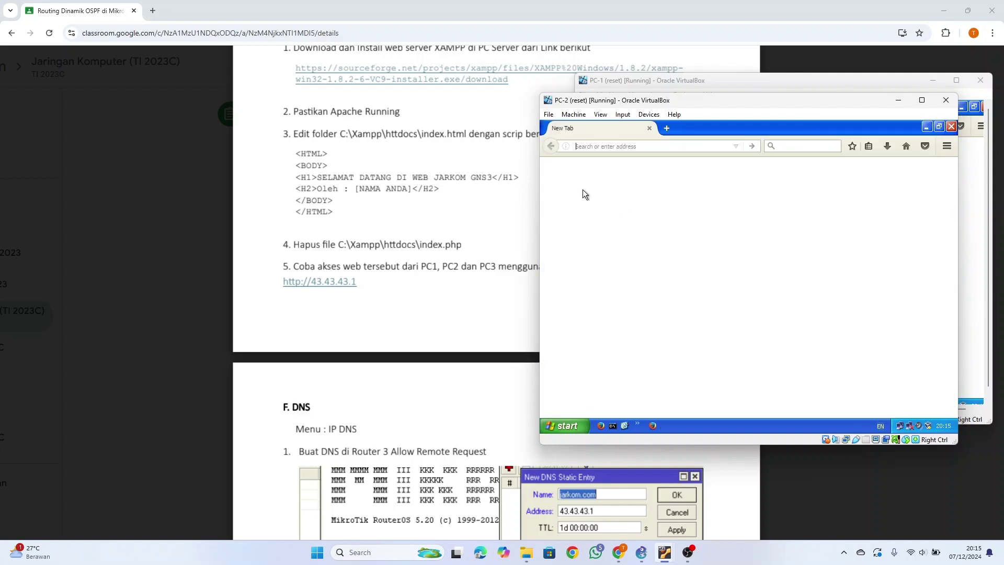
text(4)
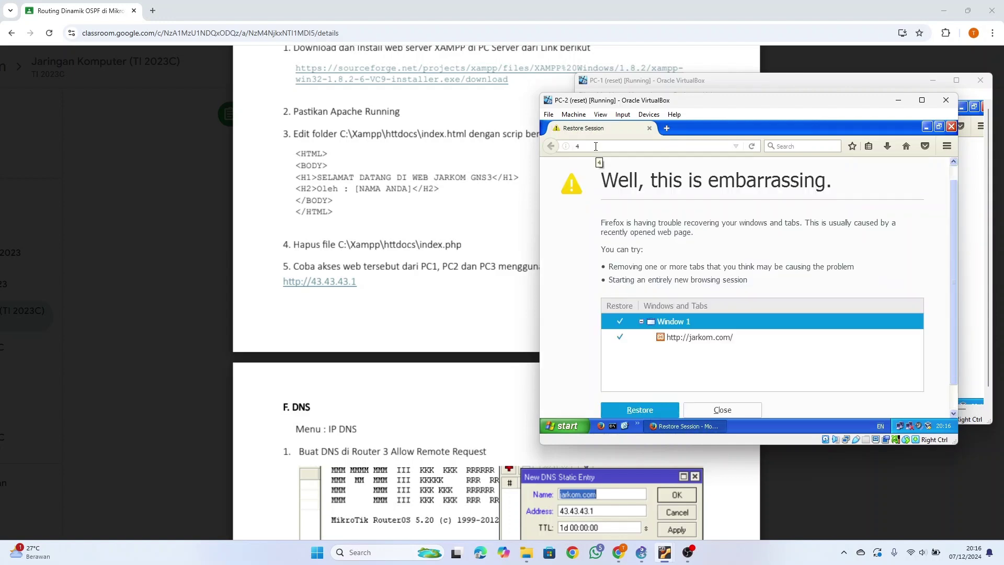
click(596, 147)
text(43.43.)
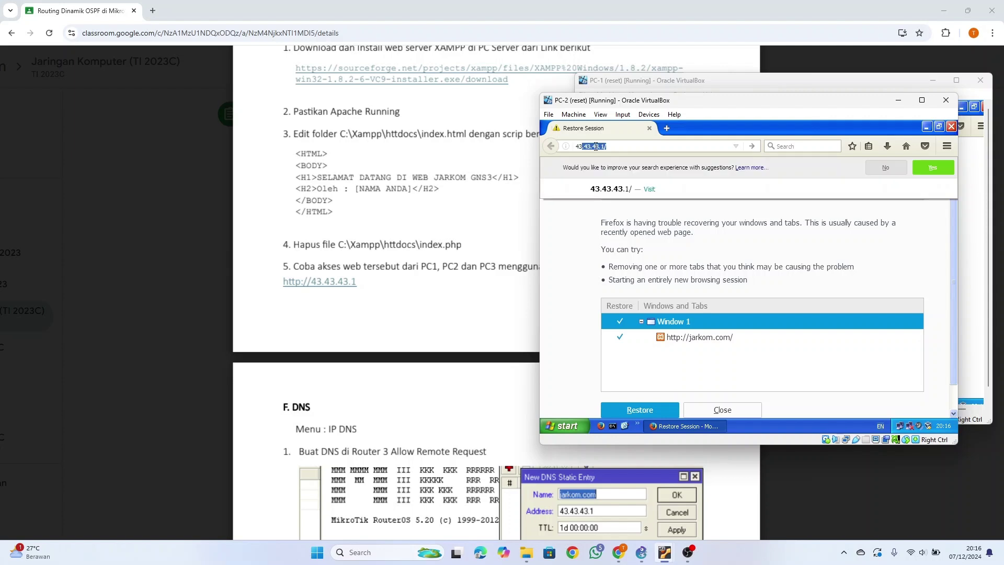
text(43.11)
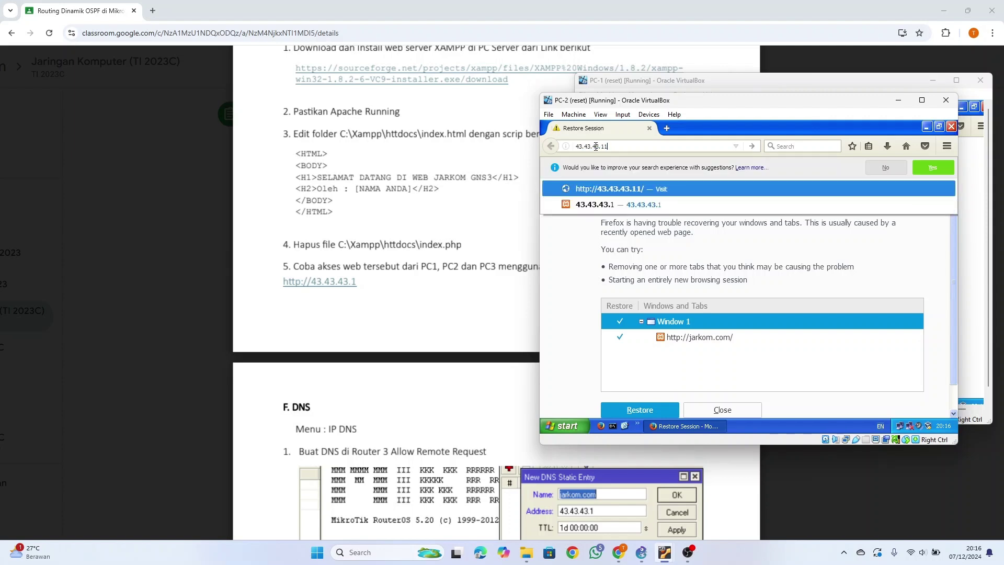
key(BackSpace)
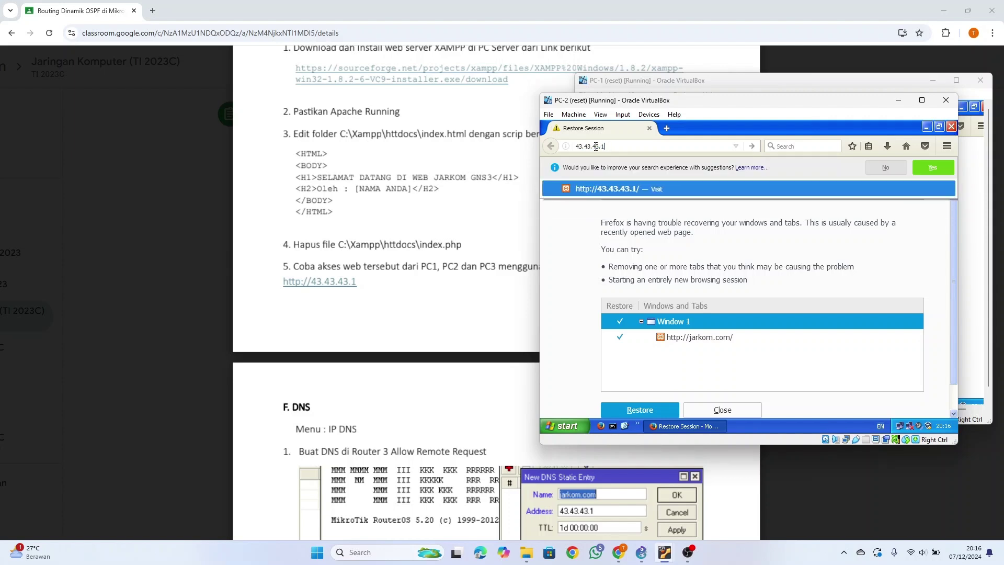
key(Return)
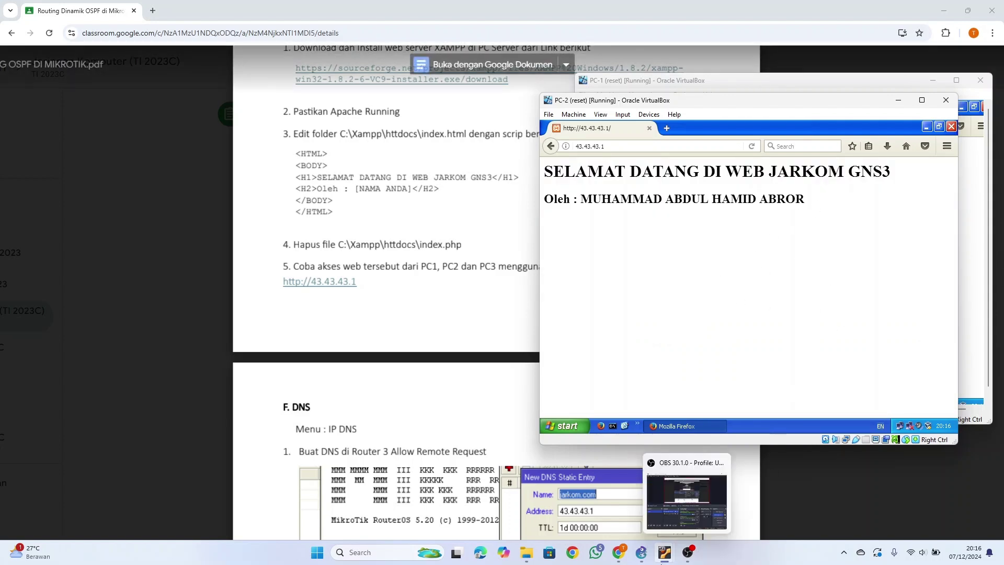
- Switch to PC-3, minimize WinBox and load 43.43.43.1 in Firefox to check the custom page
mouse_move(664, 552)
click(884, 486)
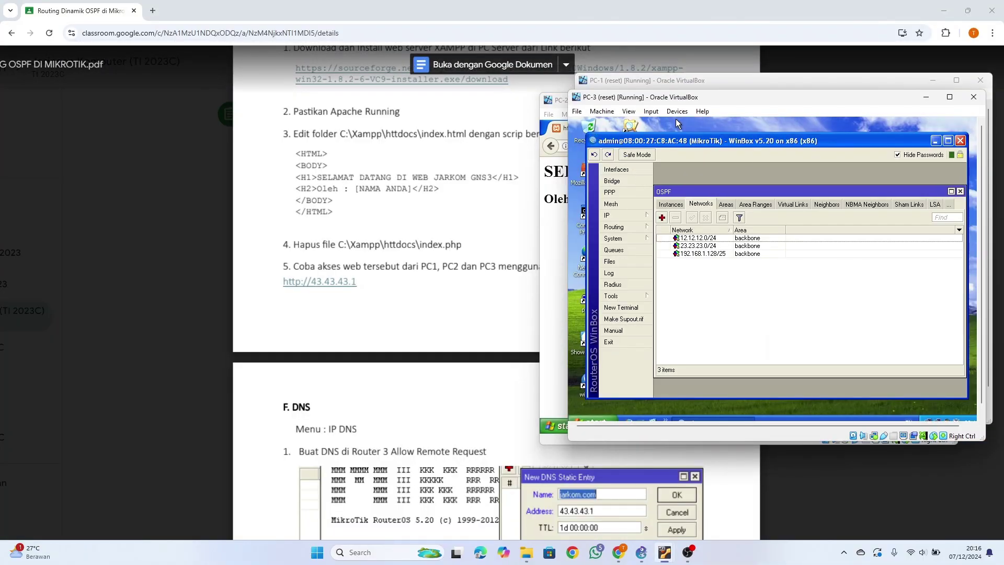
click(935, 141)
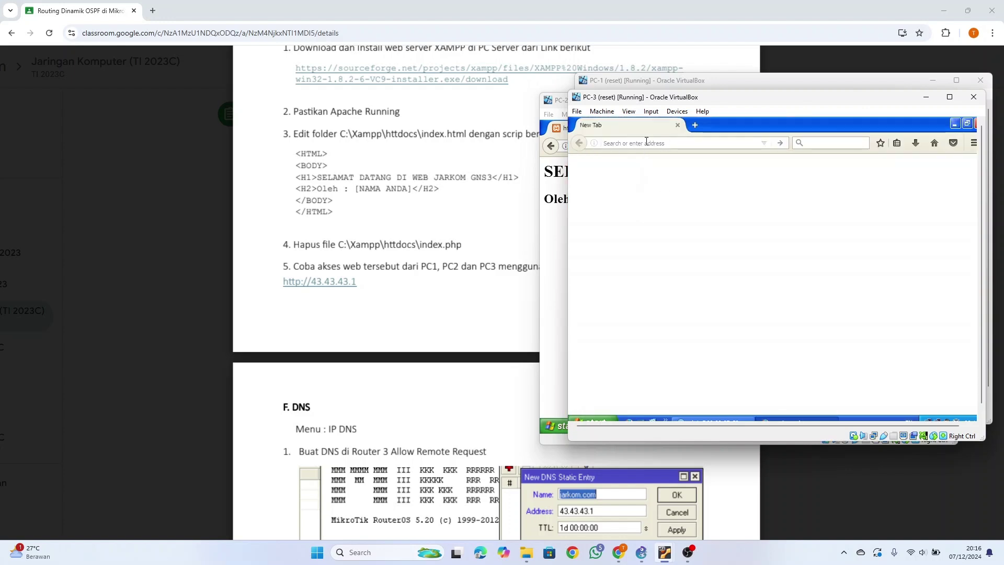
click(648, 143)
text(43.43.43.1)
key(Return)
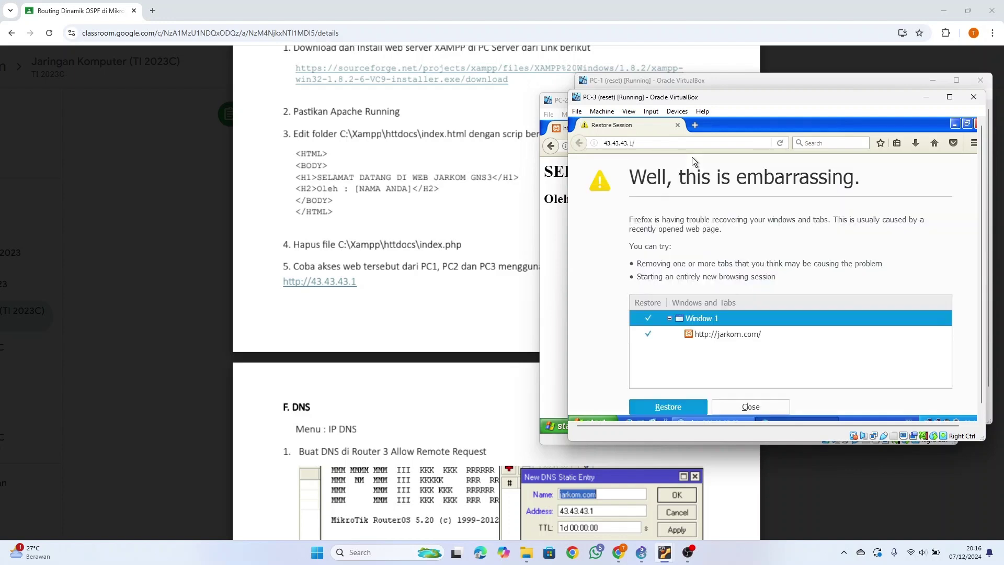
click(664, 143)
text(43.43.43.1)
key(Return)
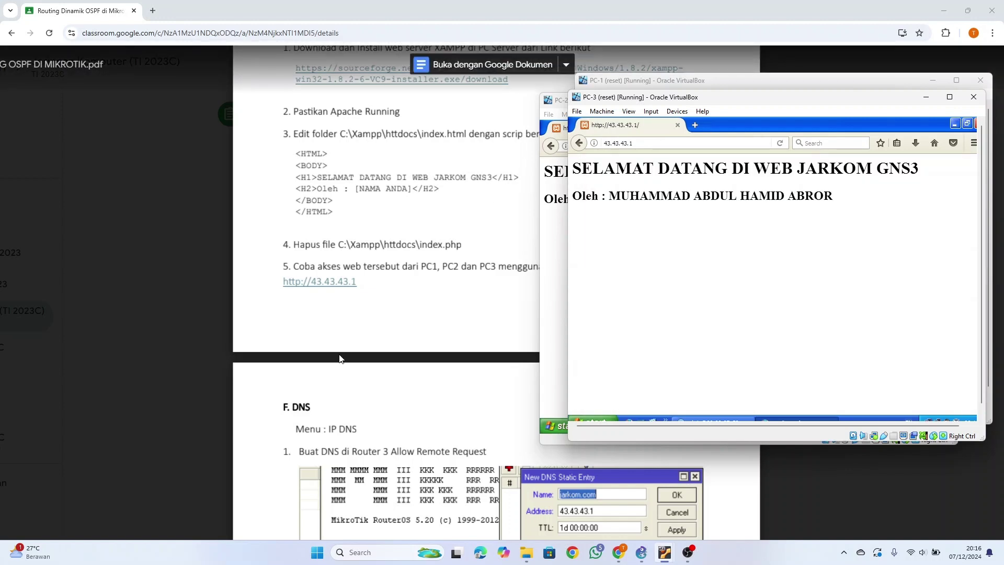
- Return to the assignment document in Chrome, close the stray link tab and read the instructions in section F. DNS
click(346, 285)
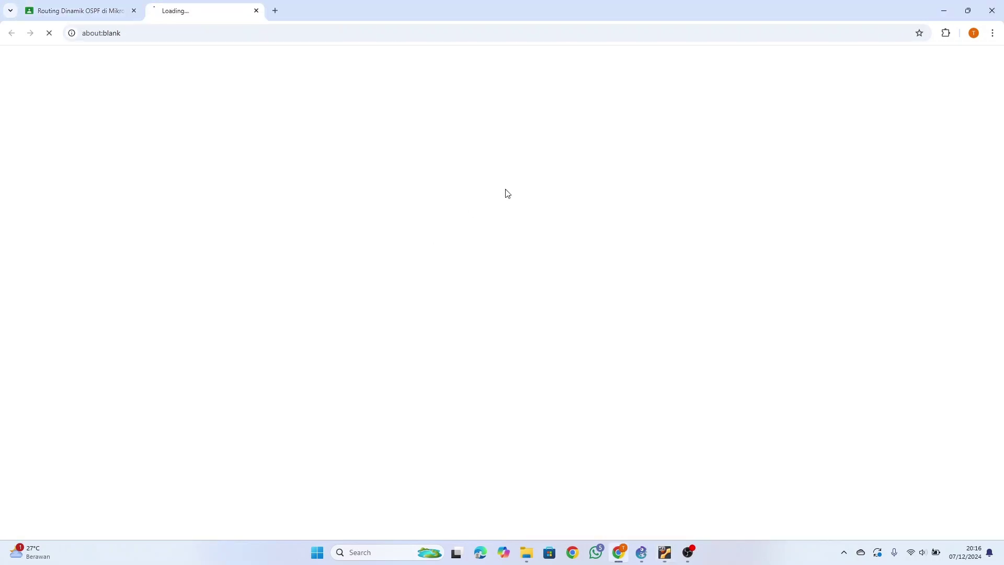
click(258, 11)
scroll(310, 128, down, 5)
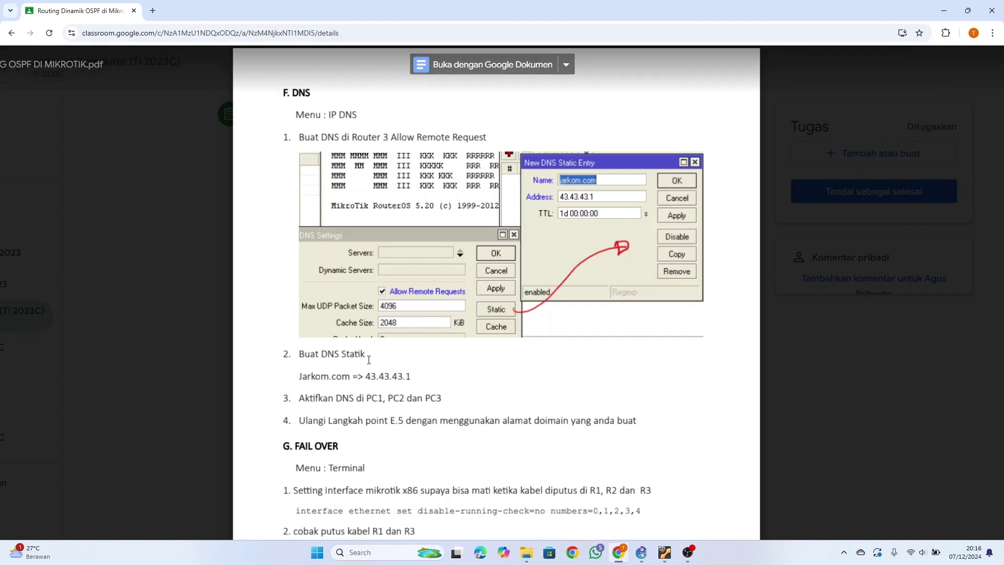
- Switch to the Webserver virtual machine, start WinBox and connect to the router at 08:00:27:53:2A:39 as admin
mouse_move(690, 558)
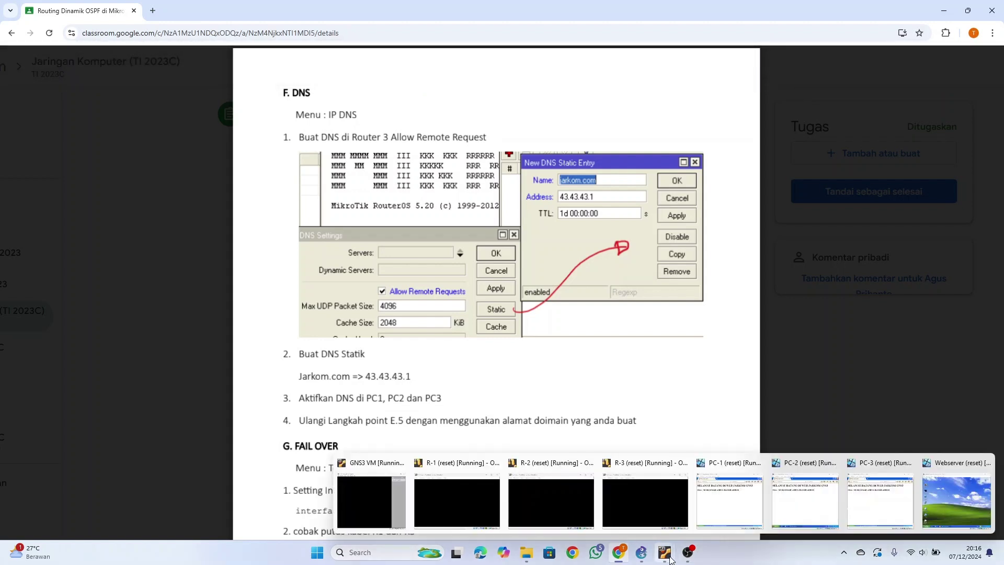
click(949, 503)
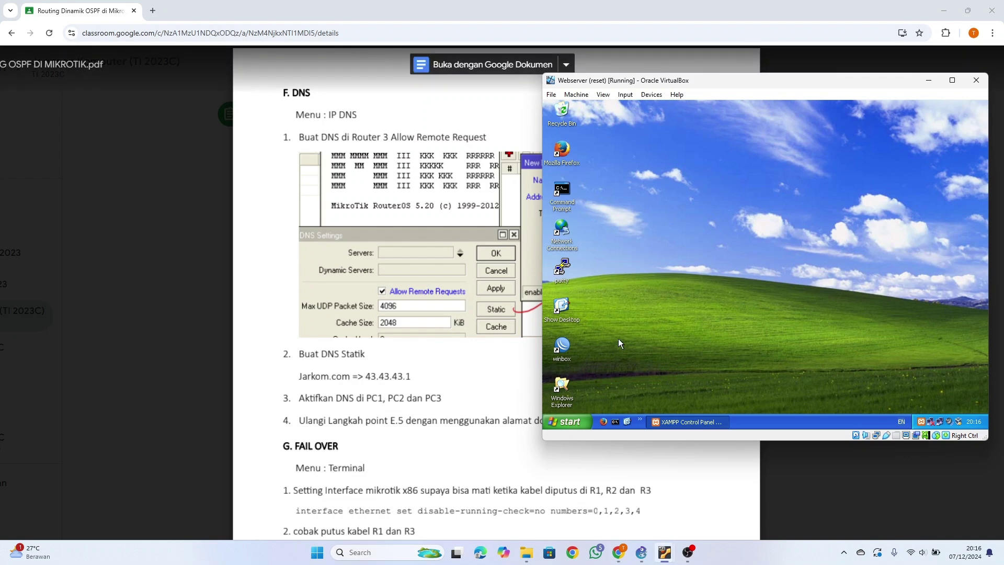
double_click(560, 355)
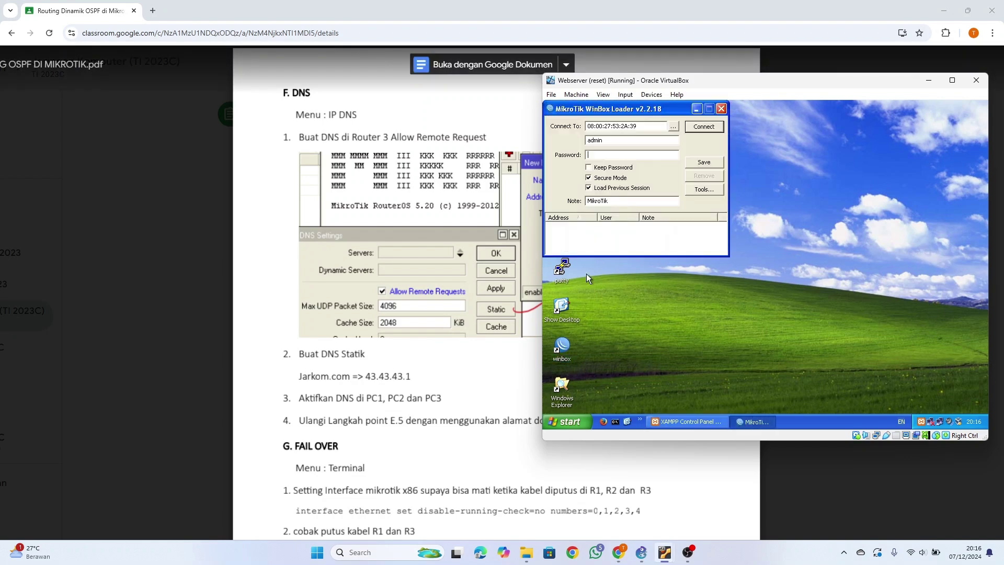
click(704, 126)
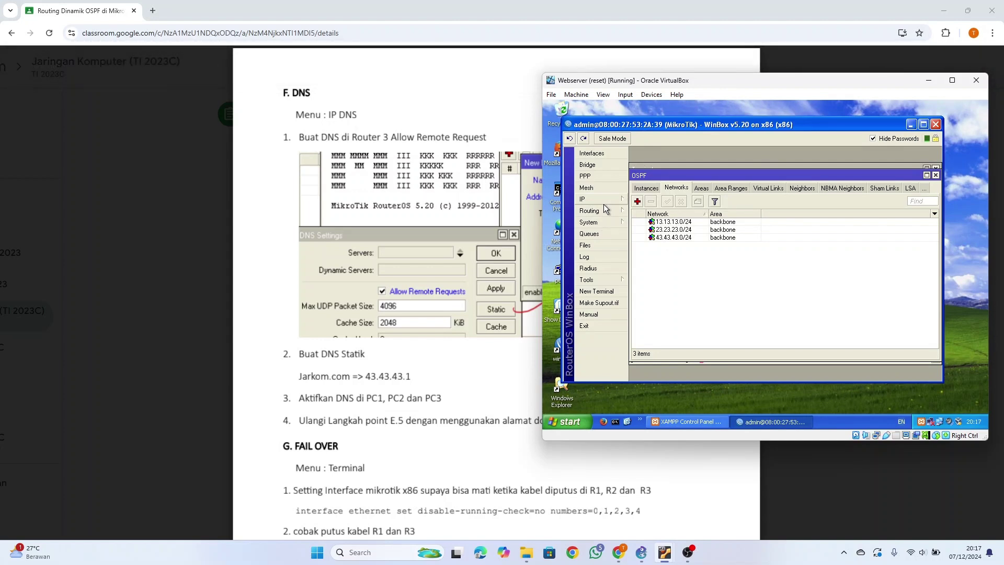
- Apply the router's IP DNS settings with server 43.43.43.1 and Allow Remote Requests enabled
click(603, 201)
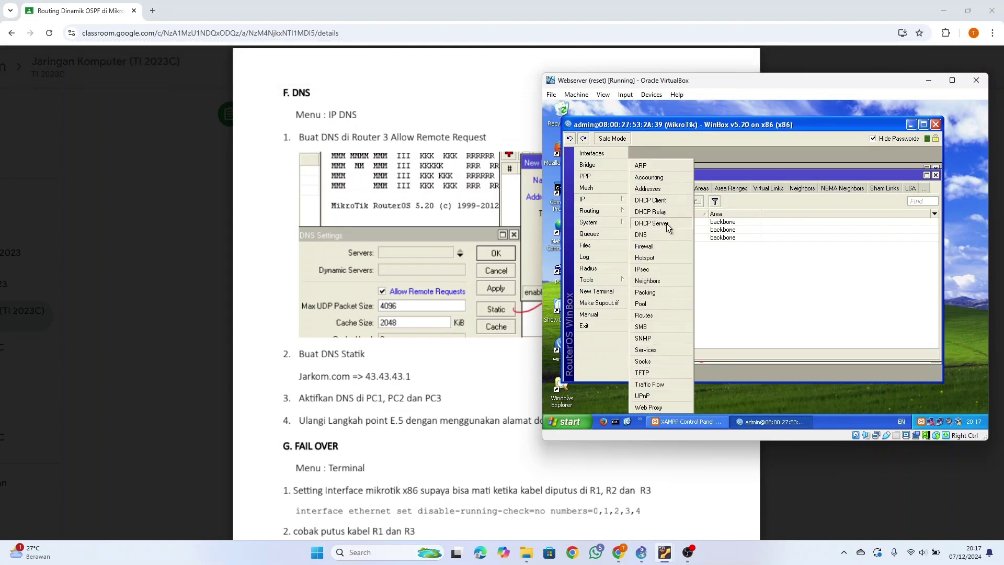
click(661, 234)
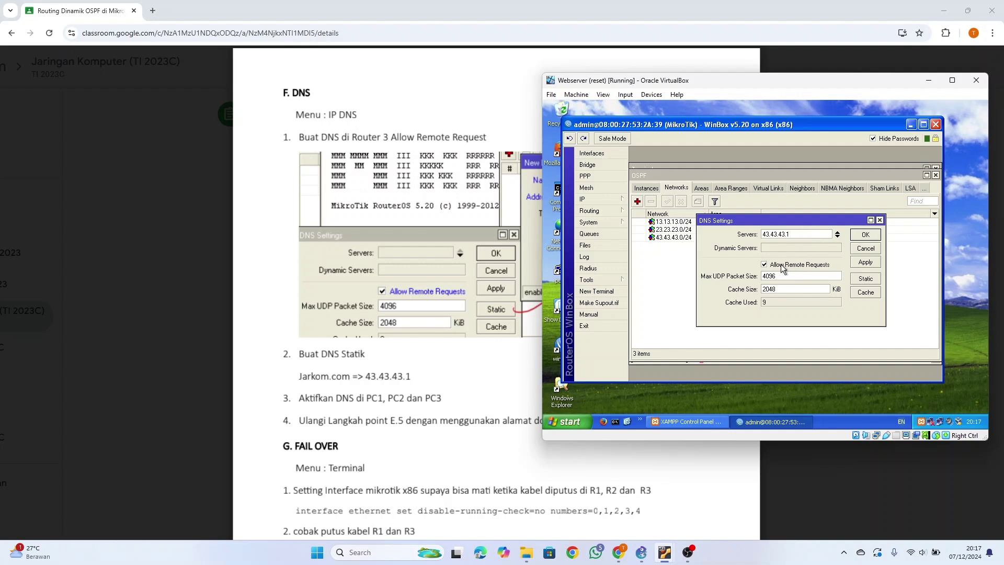
click(870, 262)
click(869, 235)
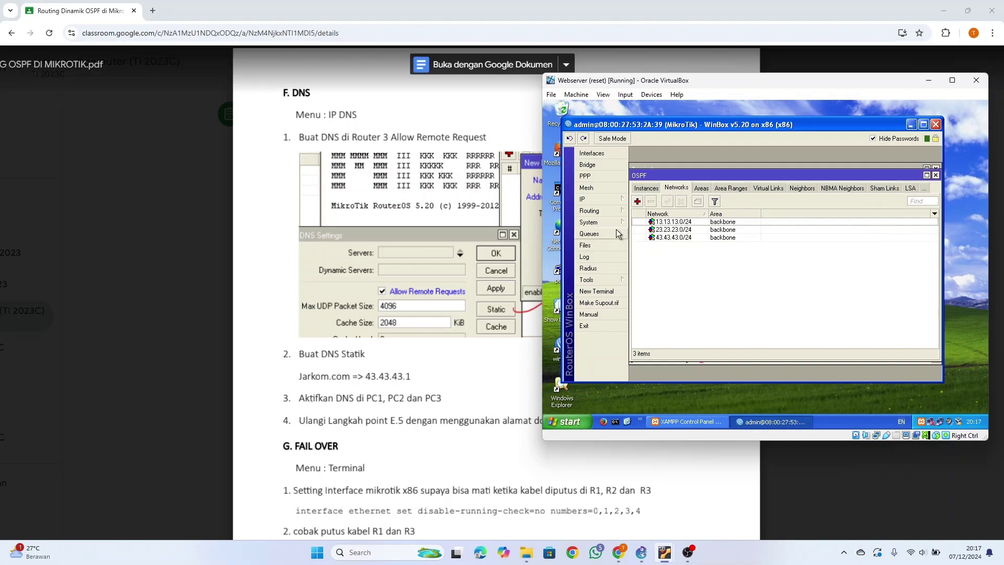
- Reopen the DNS settings and apply the static entry mapping jarkom.com to 43.43.43.1
click(603, 200)
click(654, 230)
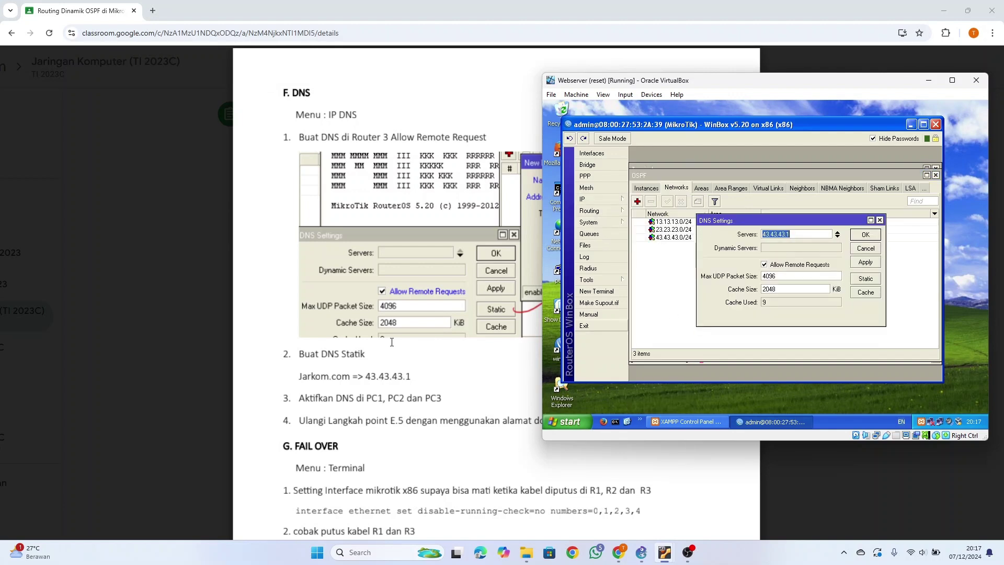
scroll(392, 342, down, 1)
click(863, 279)
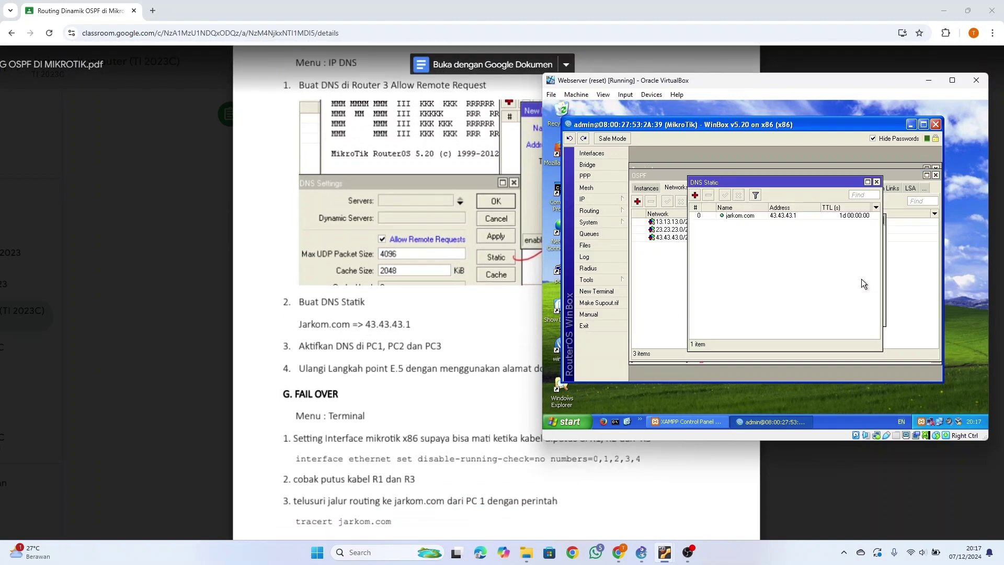
double_click(734, 216)
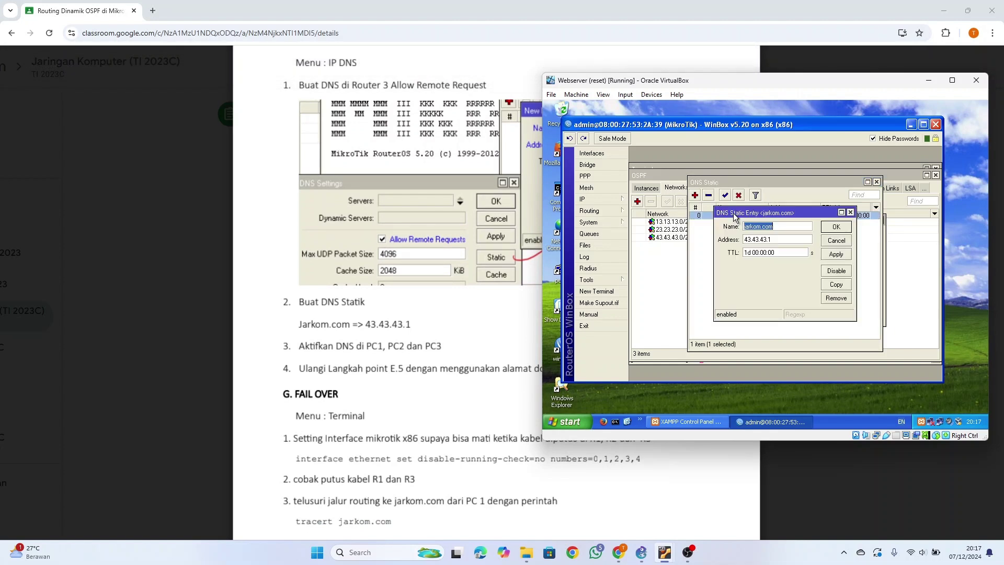
scroll(406, 305, down, 1)
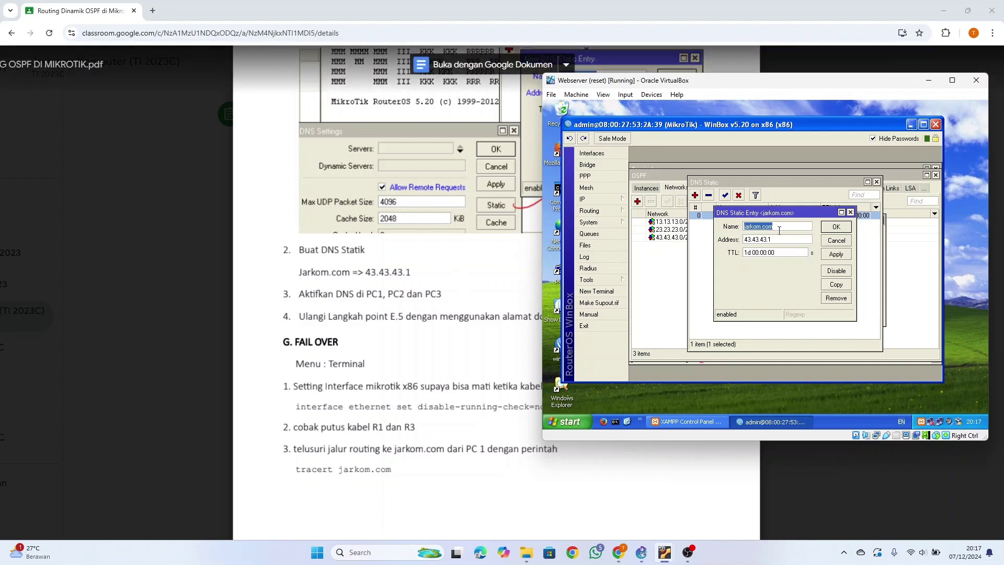
click(782, 227)
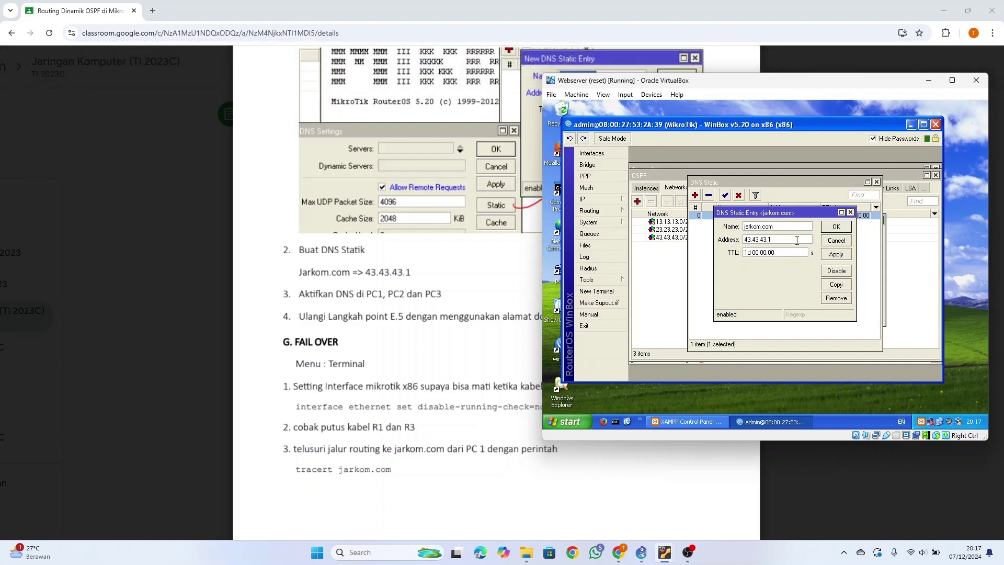
click(834, 254)
click(836, 226)
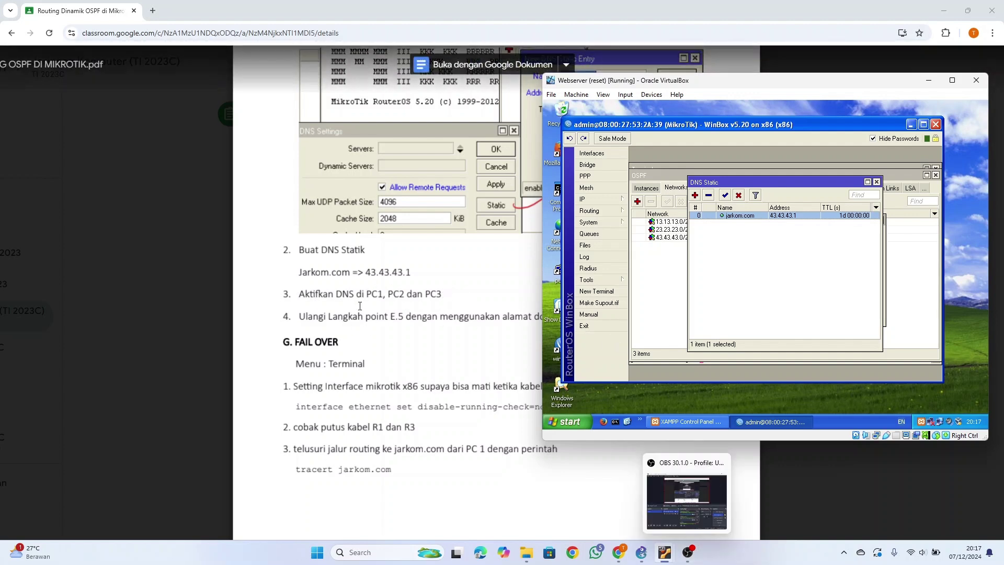
- Review the web access item E.5 and the DNS tasks in section F of the assignment, and try to switch to PC-1
scroll(410, 330, up, 6)
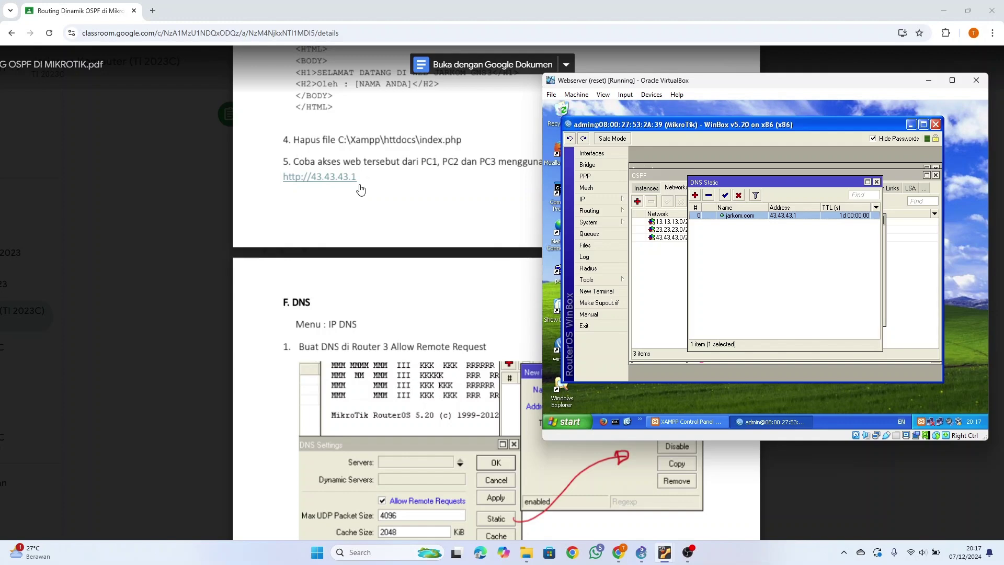
scroll(429, 244, down, 7)
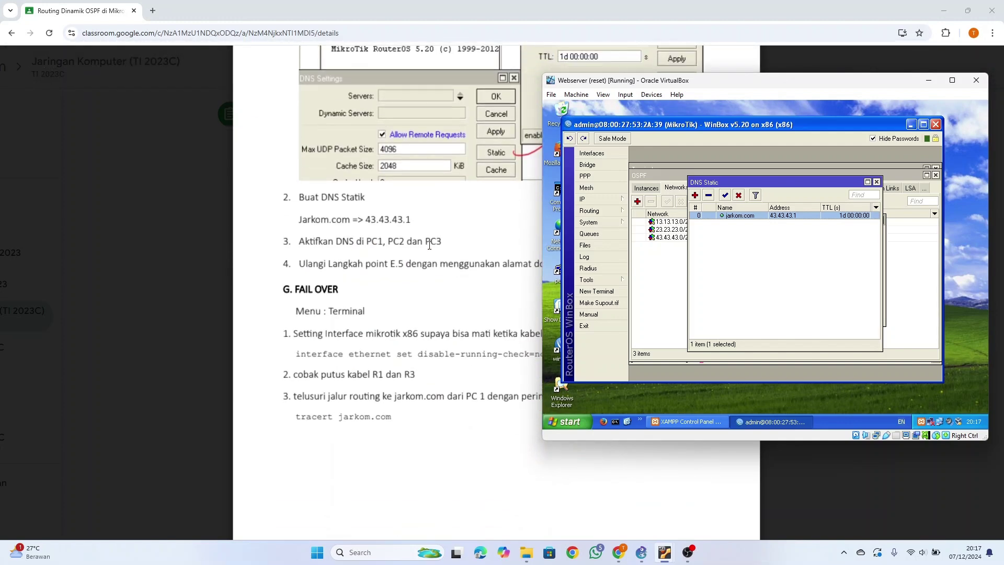
scroll(434, 292, up, 1)
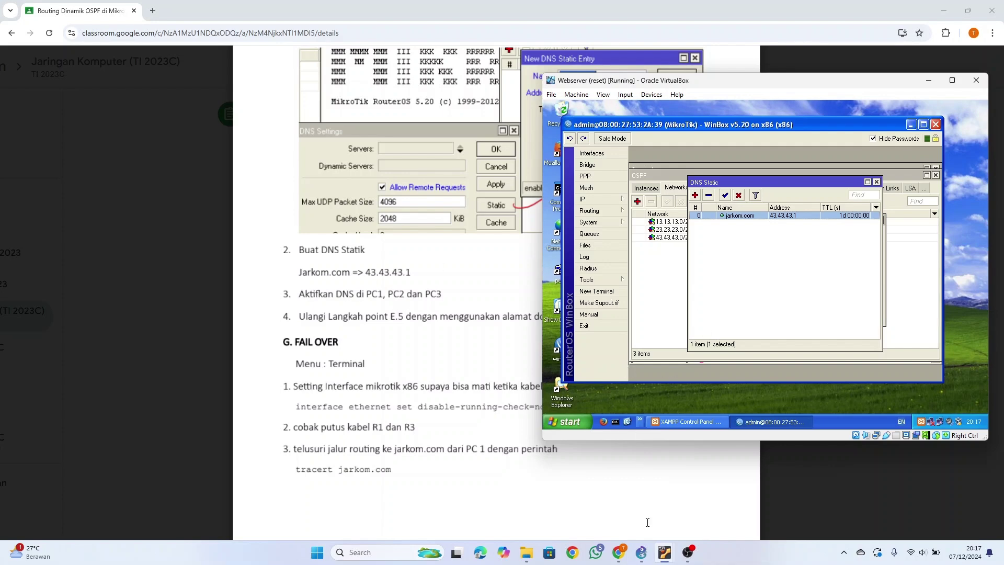
mouse_move(618, 551)
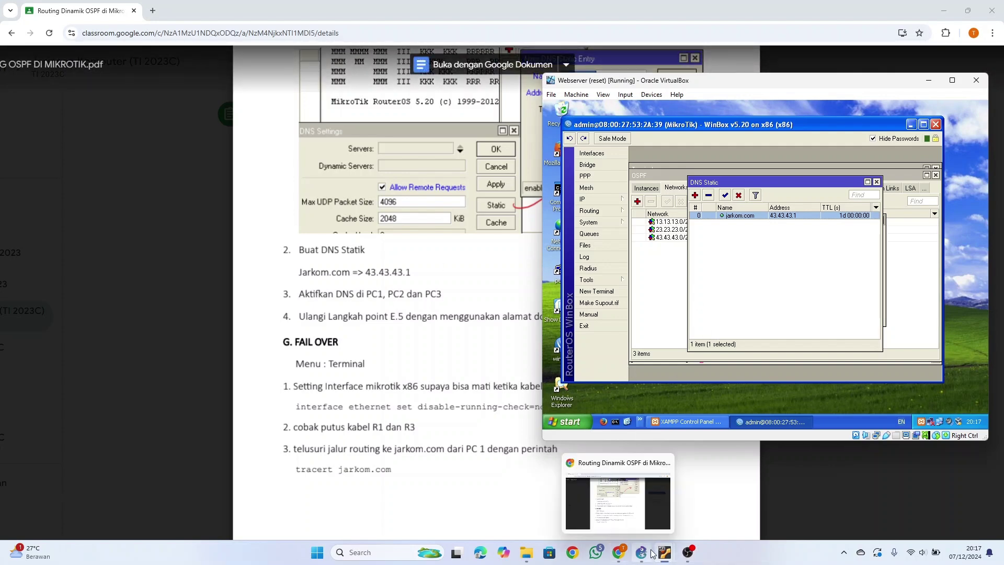
mouse_move(664, 552)
click(737, 495)
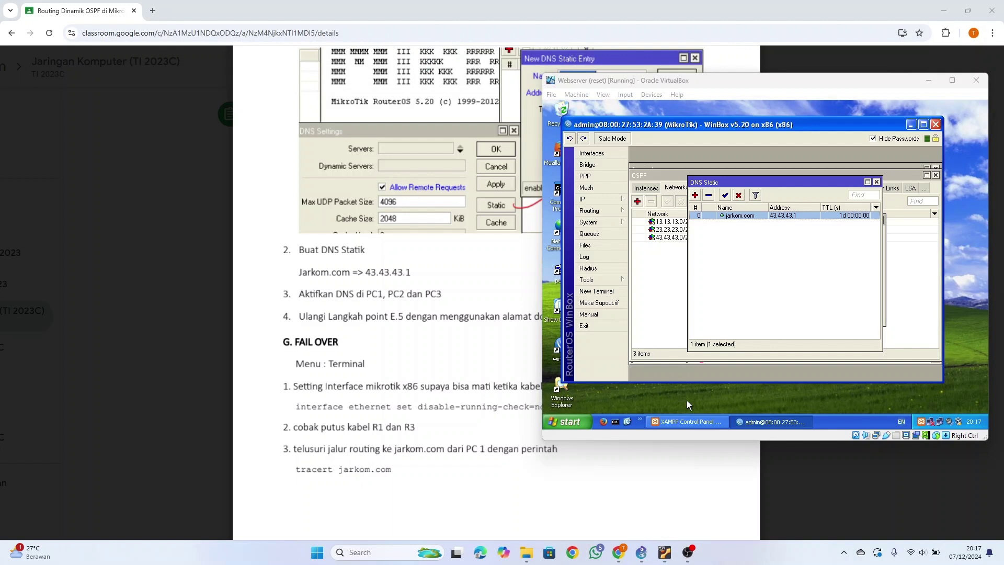
- Enter a preferred DNS server in the Webserver's Local Area Connection TCP/IP properties and minimize Network Connections
click(724, 401)
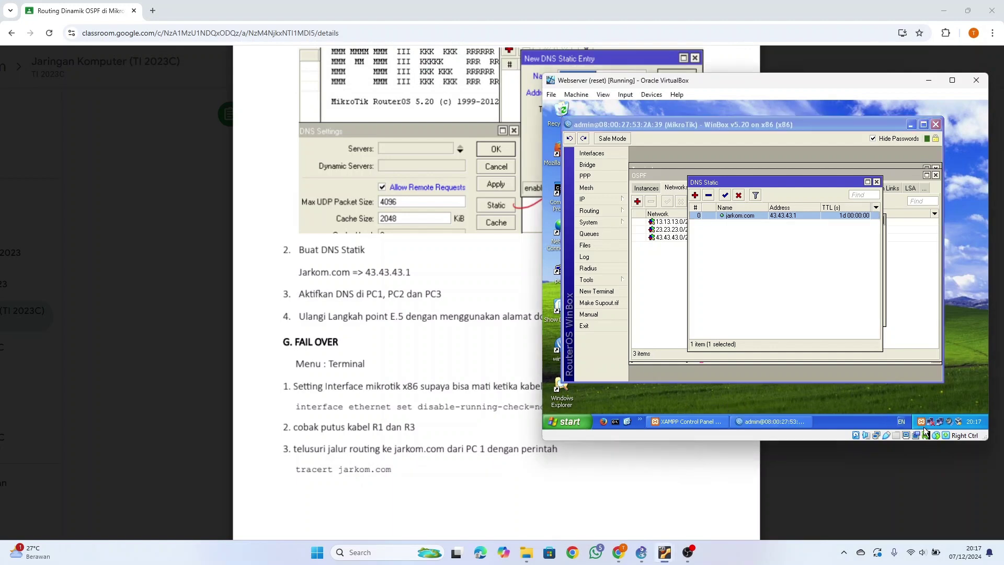
right_click(939, 424)
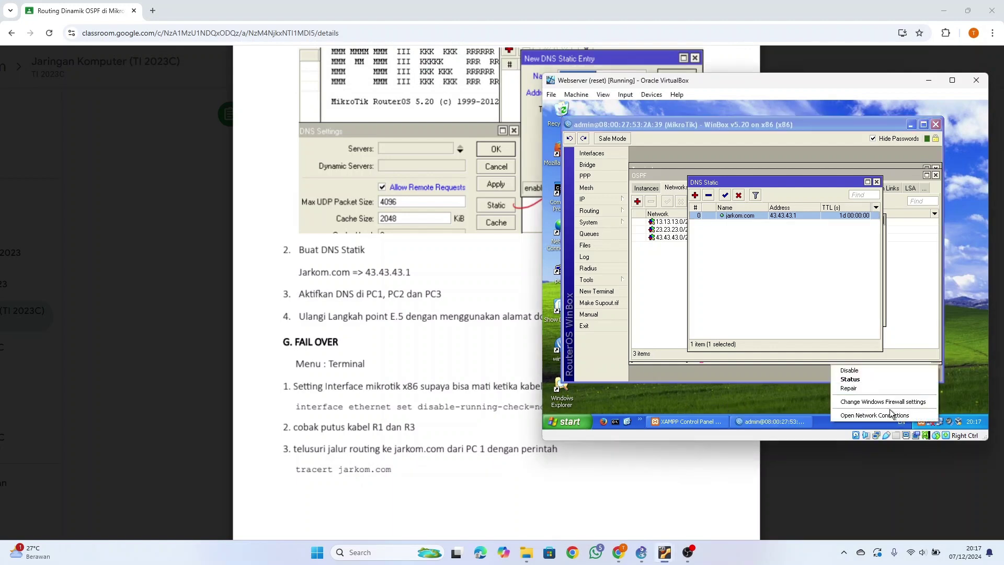
click(874, 414)
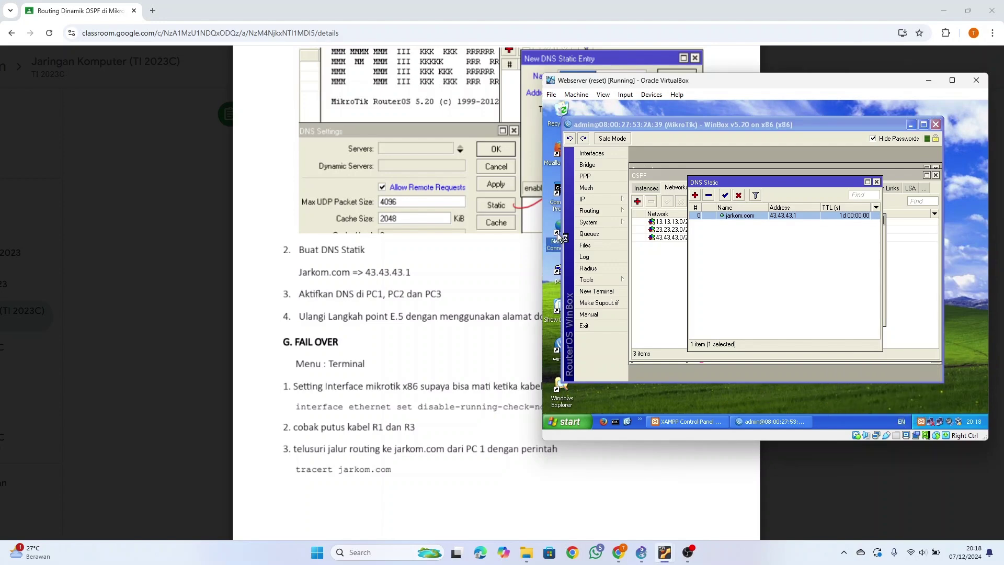
right_click(715, 193)
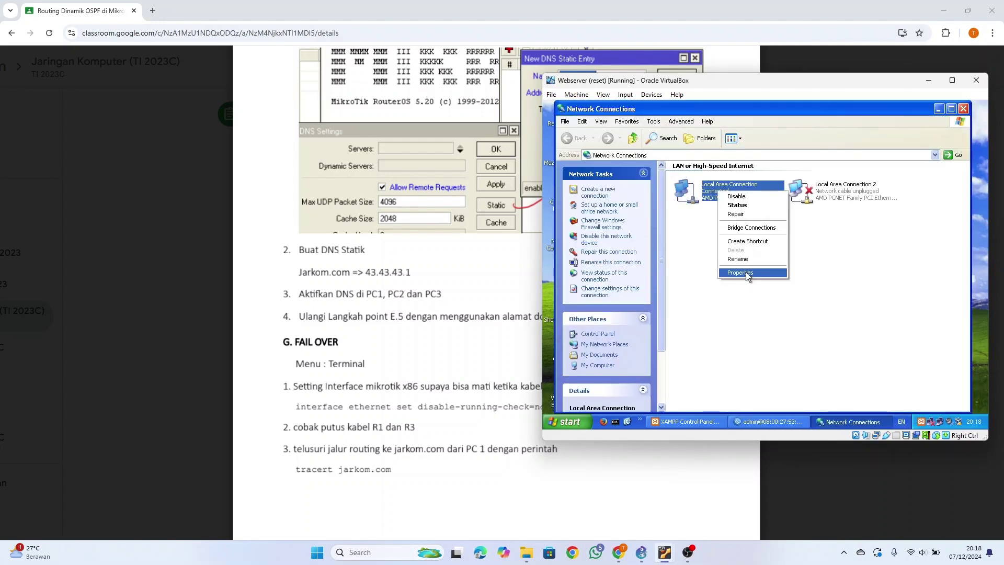
click(744, 271)
click(643, 254)
click(730, 275)
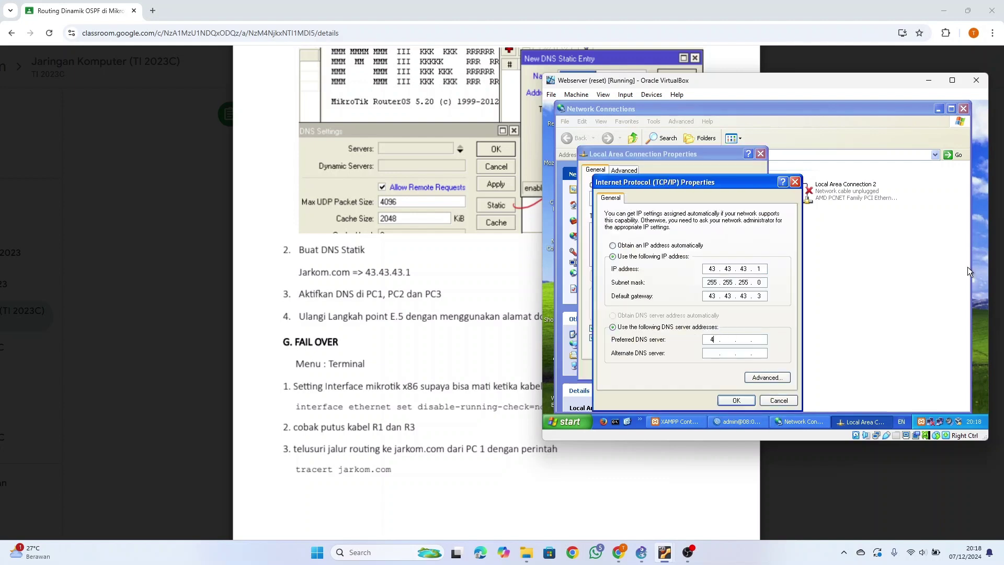
text(43.43.3)
click(737, 401)
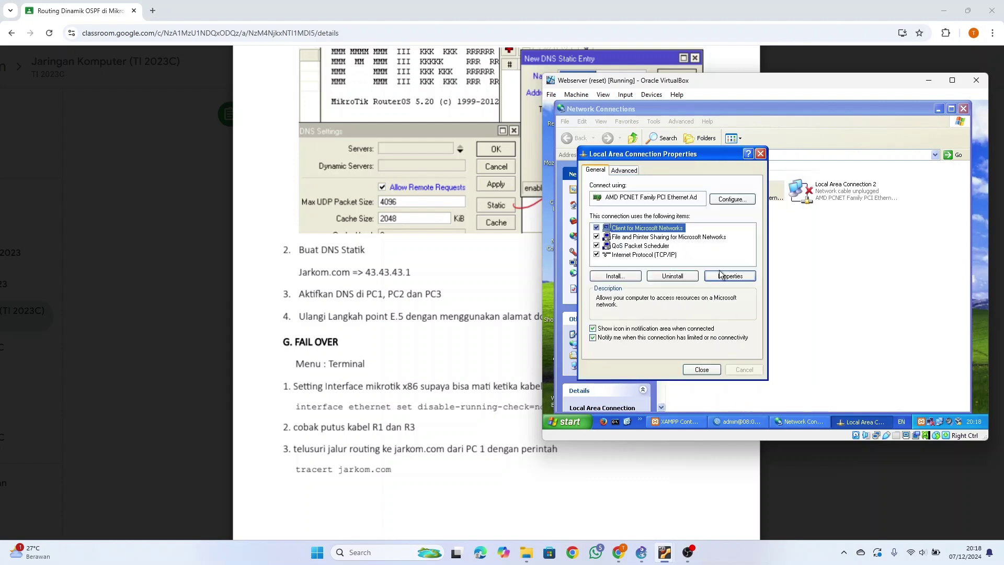
click(696, 366)
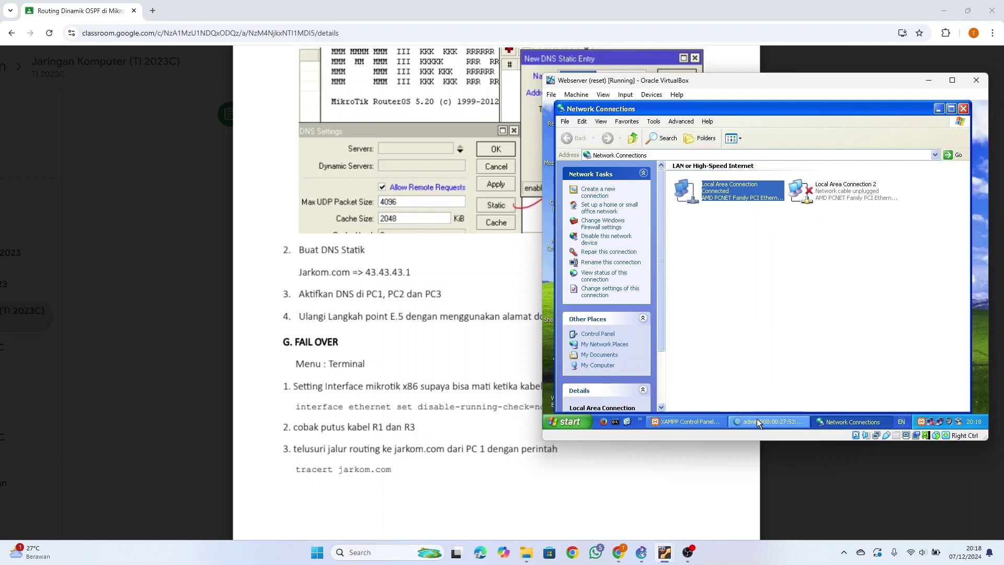
click(939, 108)
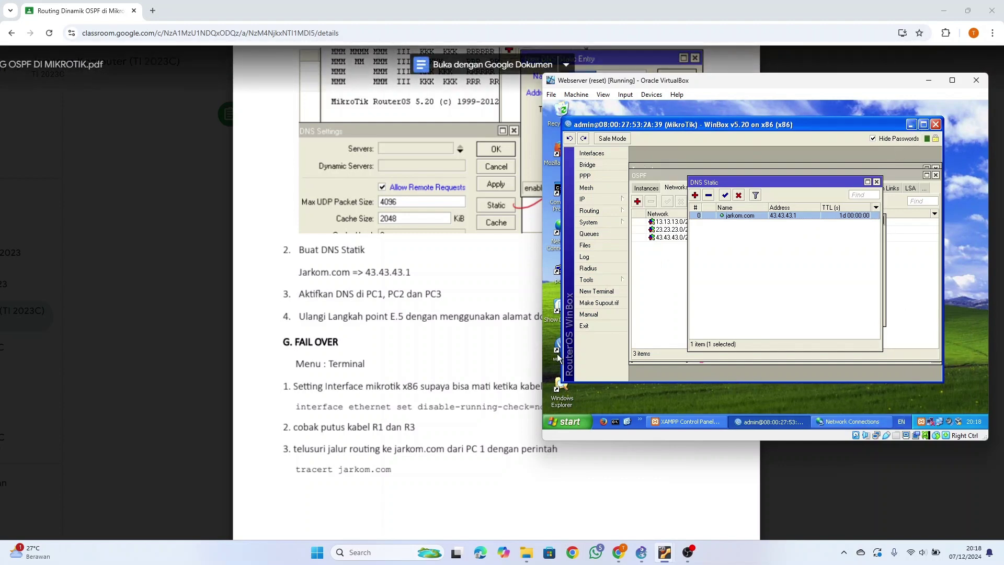
- Reopen the TCP/IP properties of the Webserver's Local Area Connection and revise the preferred DNS server entry
click(851, 421)
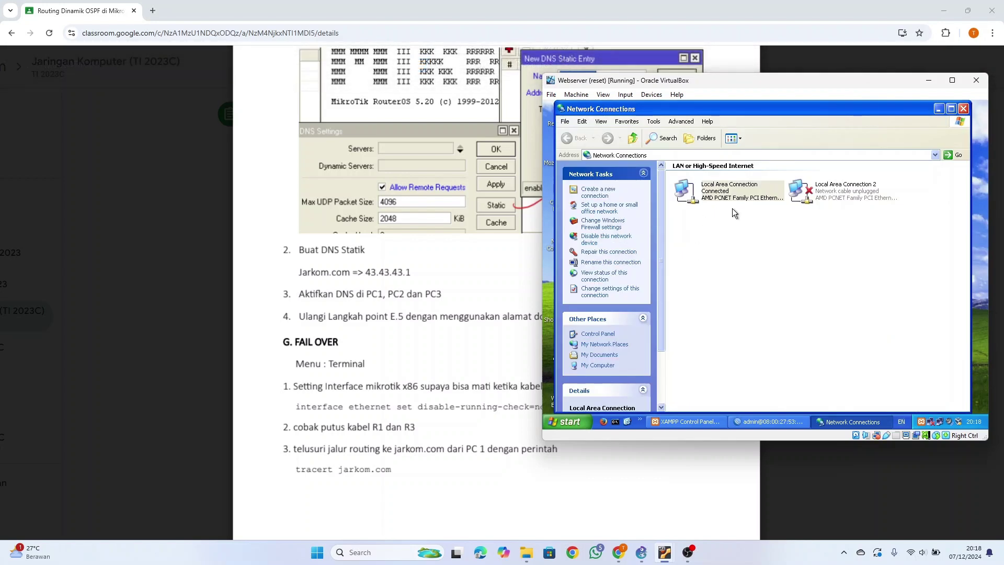
right_click(730, 200)
click(754, 283)
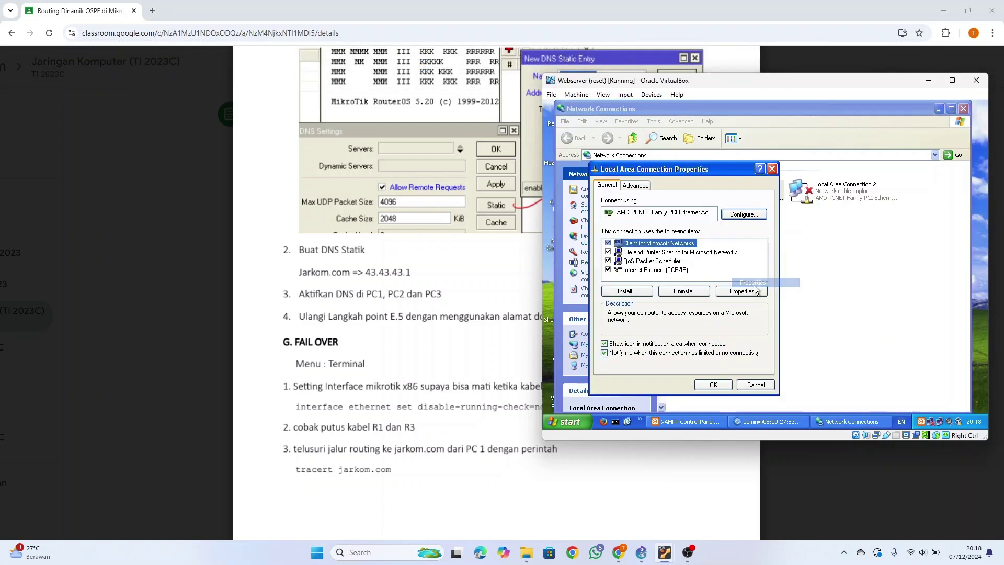
click(644, 270)
click(725, 291)
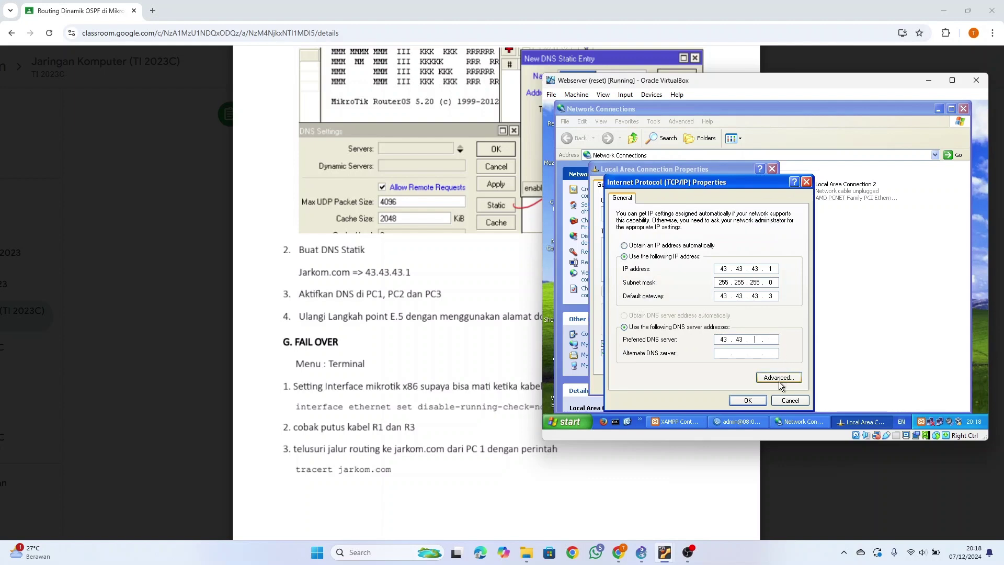
click(748, 400)
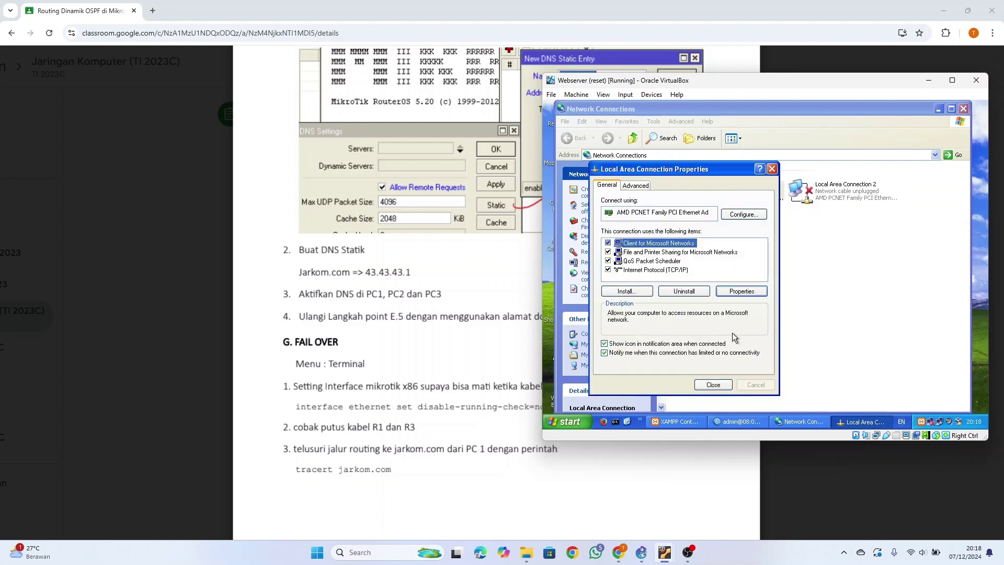
click(713, 385)
- Minimize the Webserver window and switch to PC-1, opening its Network Connections behind Firefox
mouse_move(665, 555)
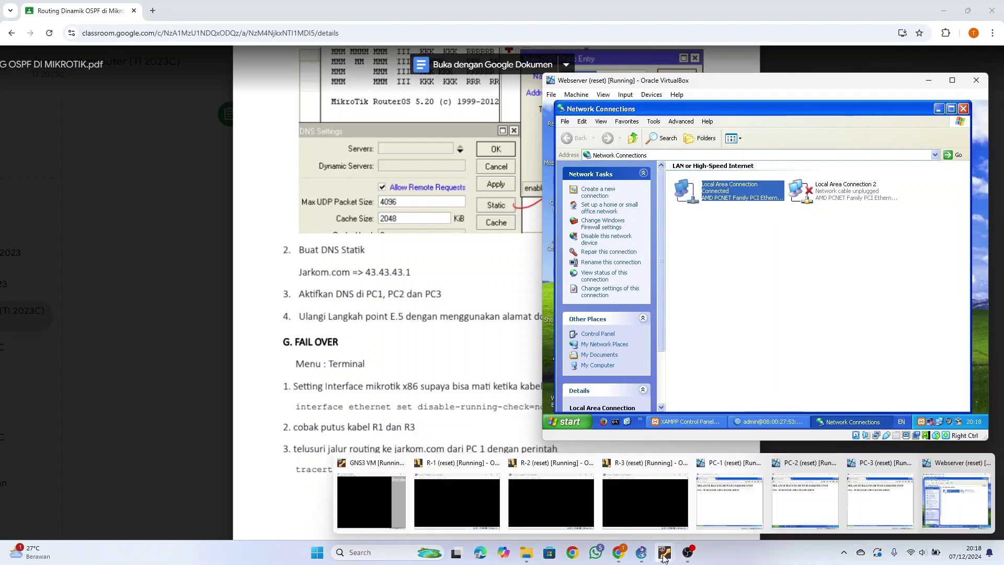
click(745, 498)
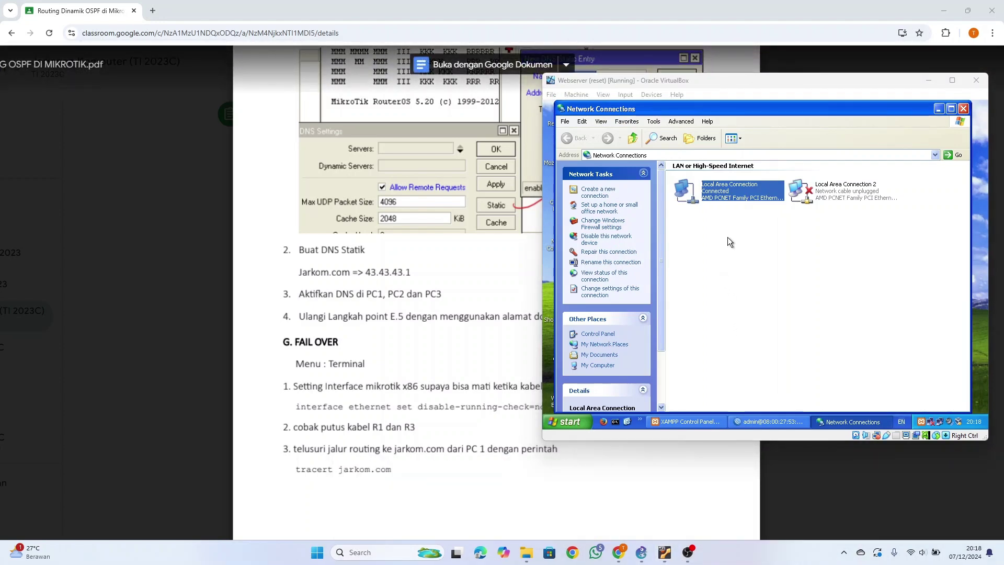
click(929, 80)
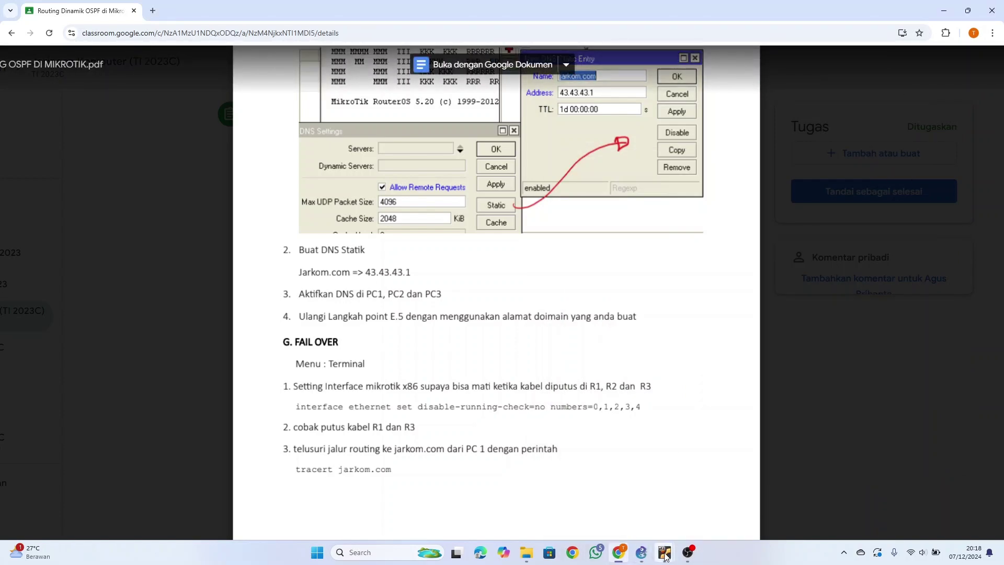
mouse_move(664, 552)
click(729, 501)
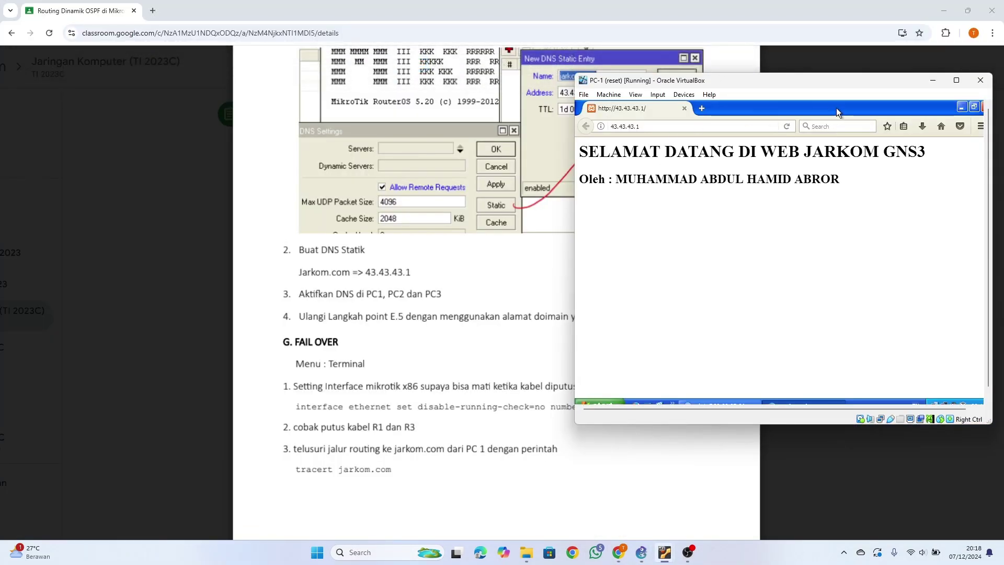
click(961, 107)
click(597, 242)
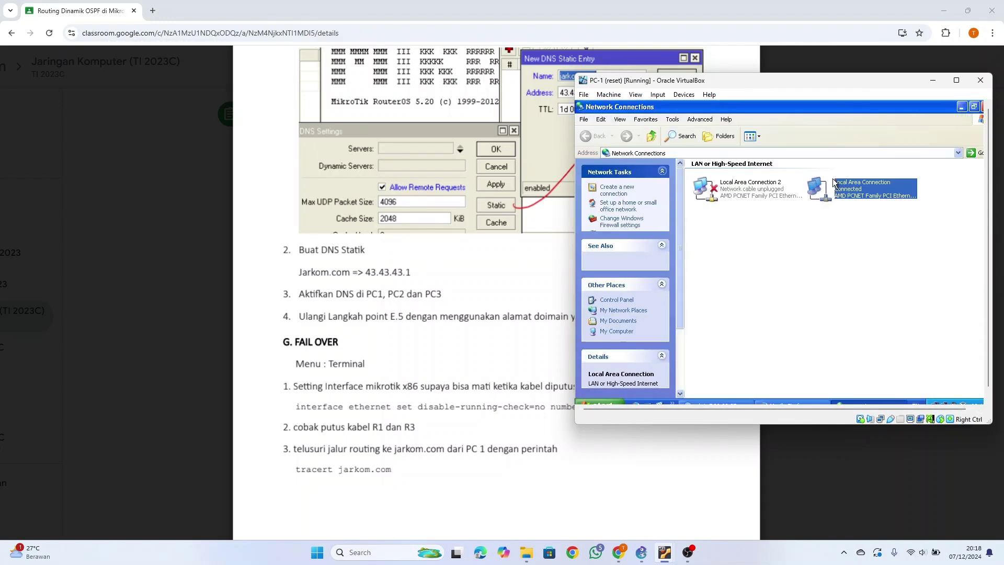
- Set the preferred DNS server in PC-1's Local Area Connection TCP/IP properties to 43.43.43.3 and close the connection properties
right_click(835, 181)
click(854, 259)
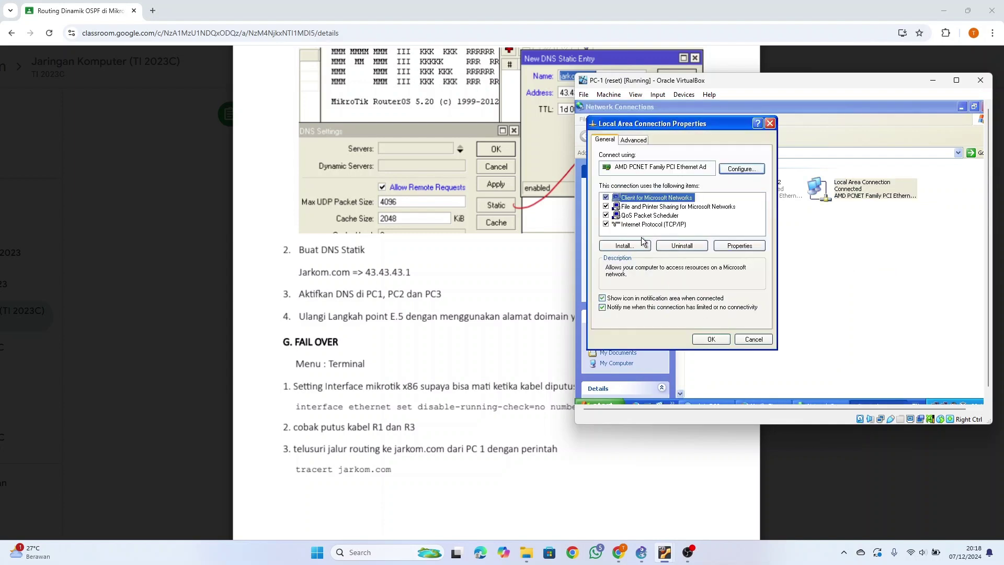
click(677, 225)
click(739, 246)
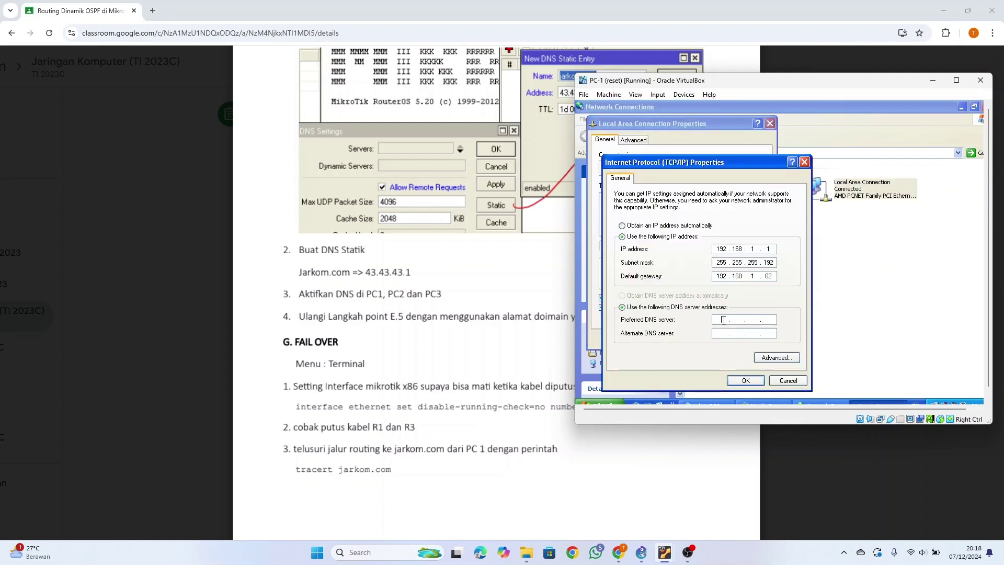
text(43 . 43 . 43 . 3)
click(742, 380)
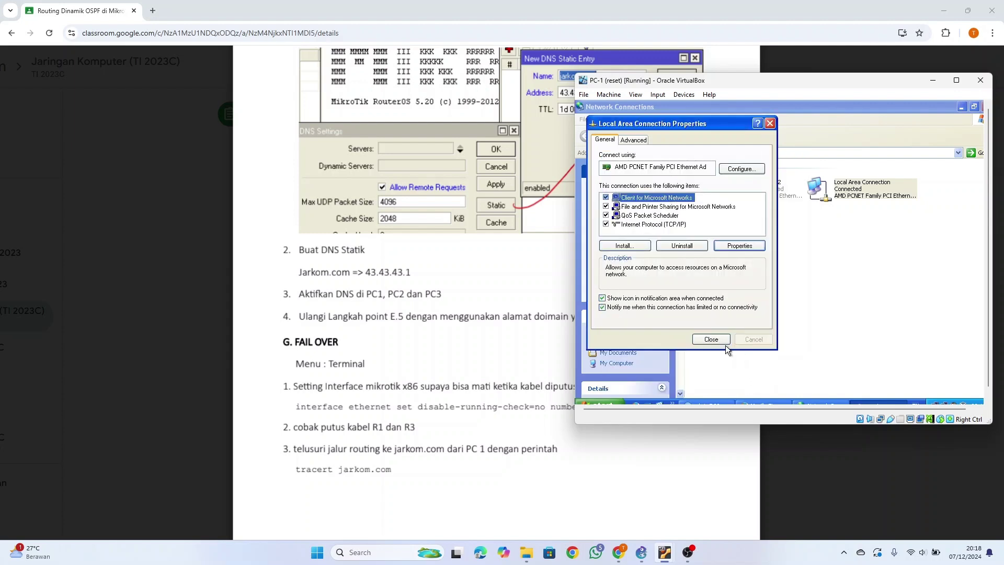
click(717, 341)
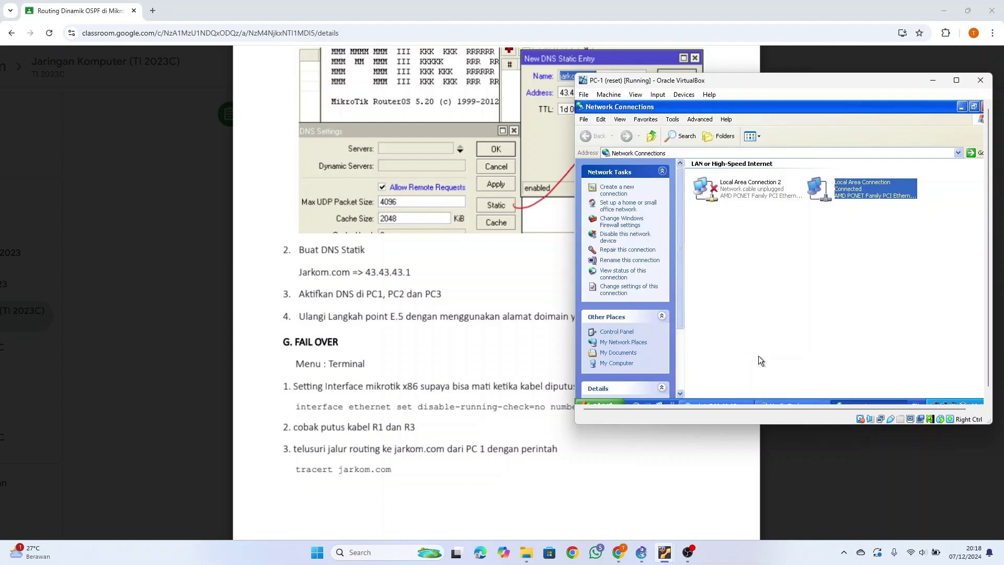
- Return to Firefox on PC-1 and load the site by its domain name, jarkom.com
click(786, 403)
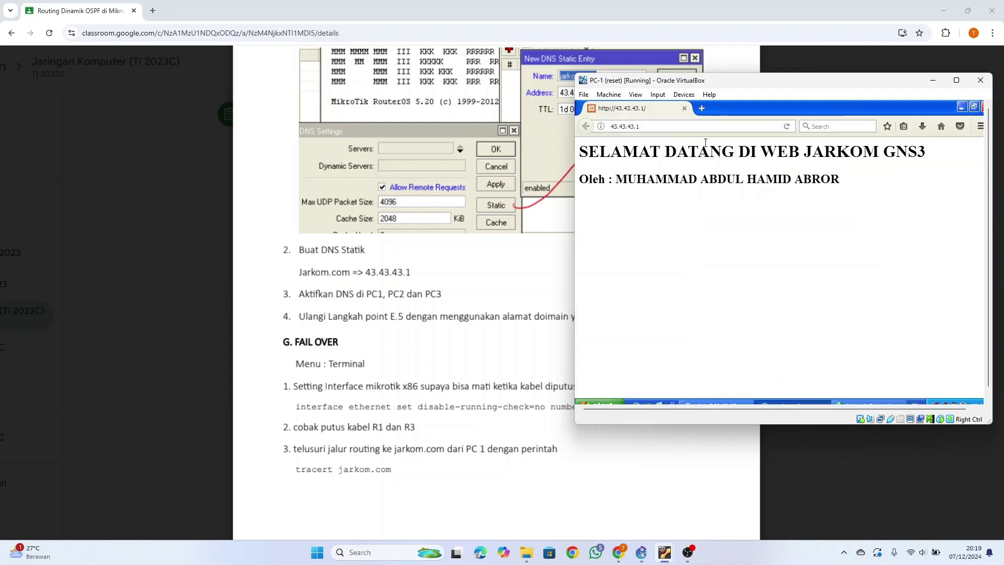
click(647, 126)
text(jark)
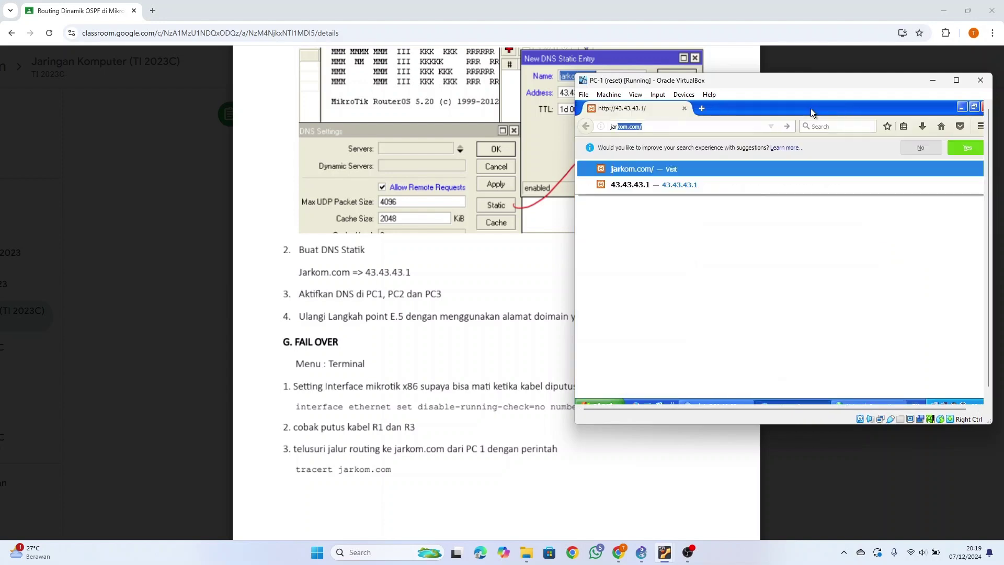
text(om.com)
key(Return)
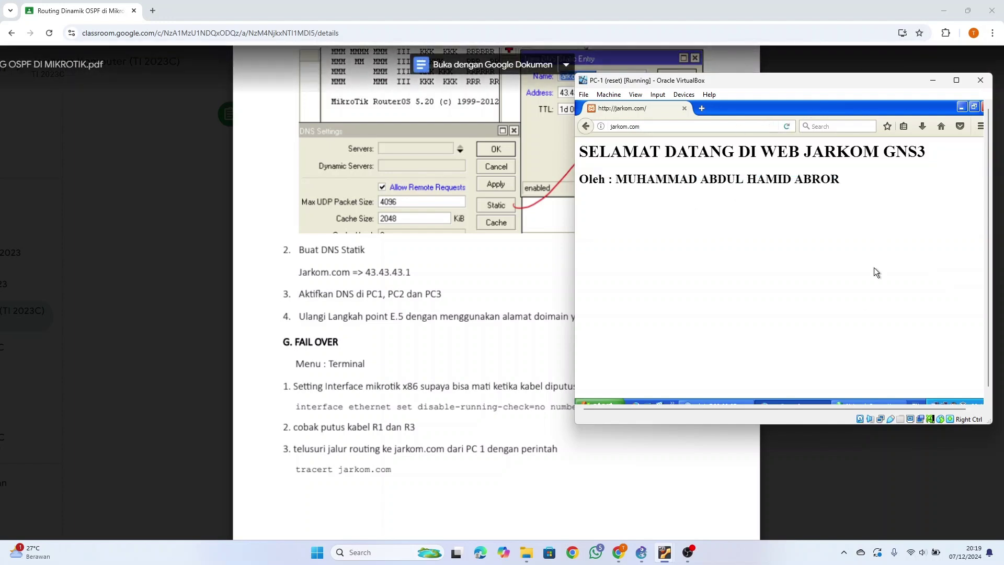
- Switch to PC-2 and set the preferred DNS server in its Local Area Connection TCP/IP properties to 43.43.43.3
mouse_move(664, 552)
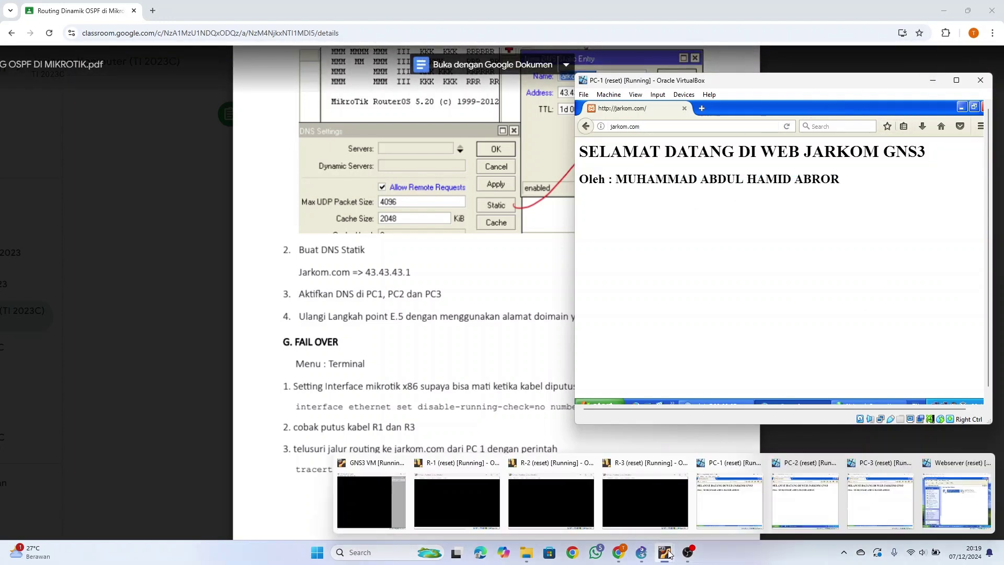
click(775, 485)
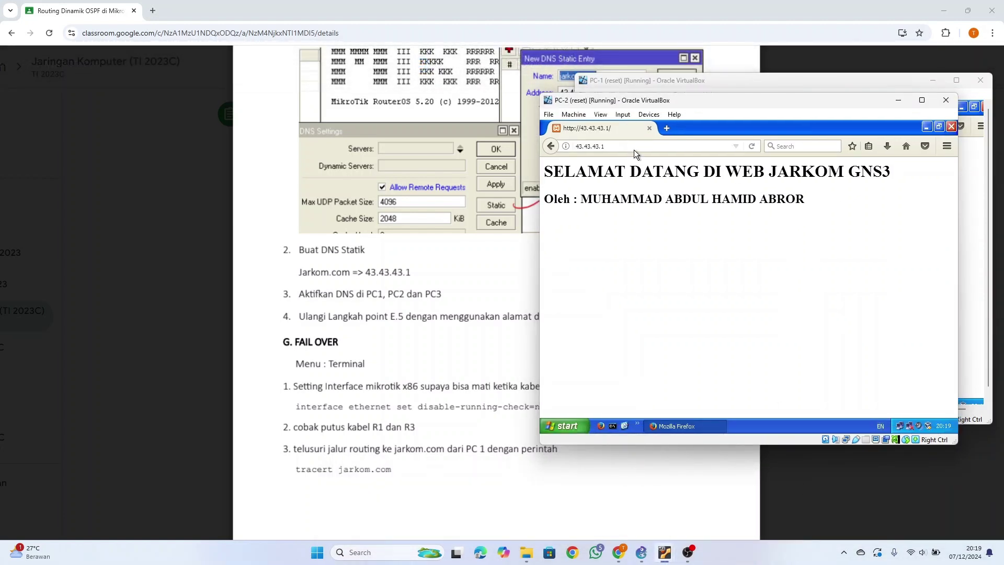
click(926, 127)
double_click(560, 260)
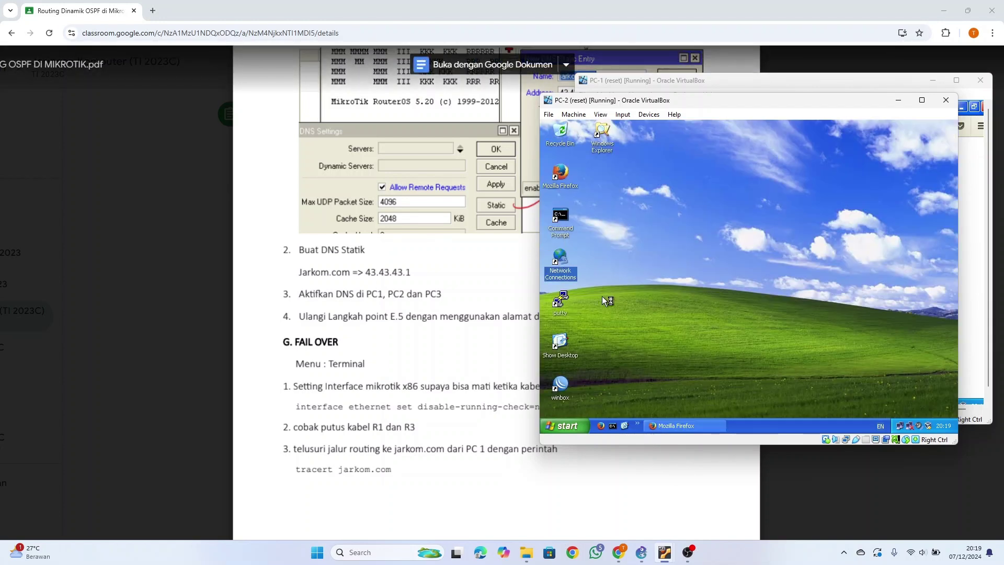
right_click(719, 289)
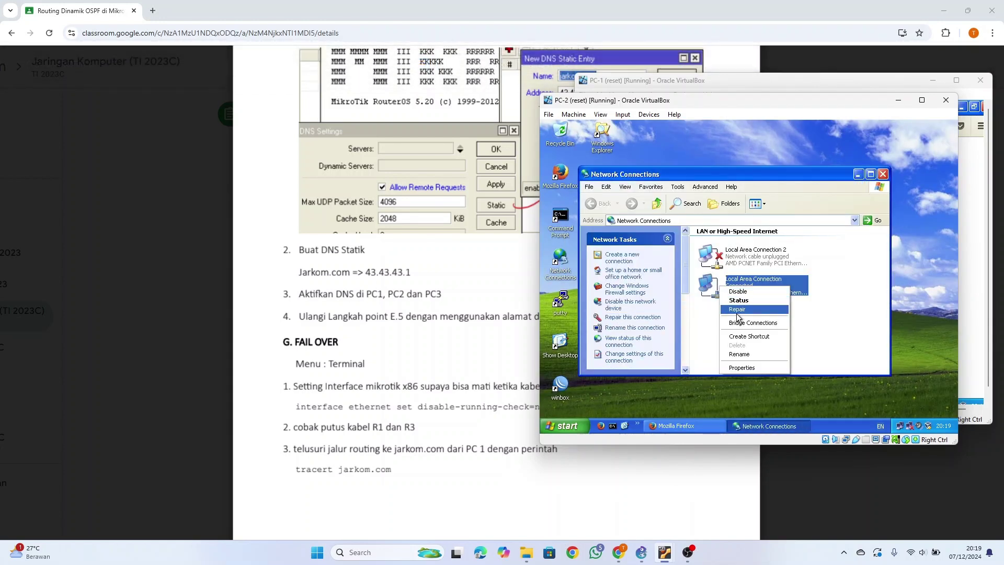
click(747, 367)
click(673, 291)
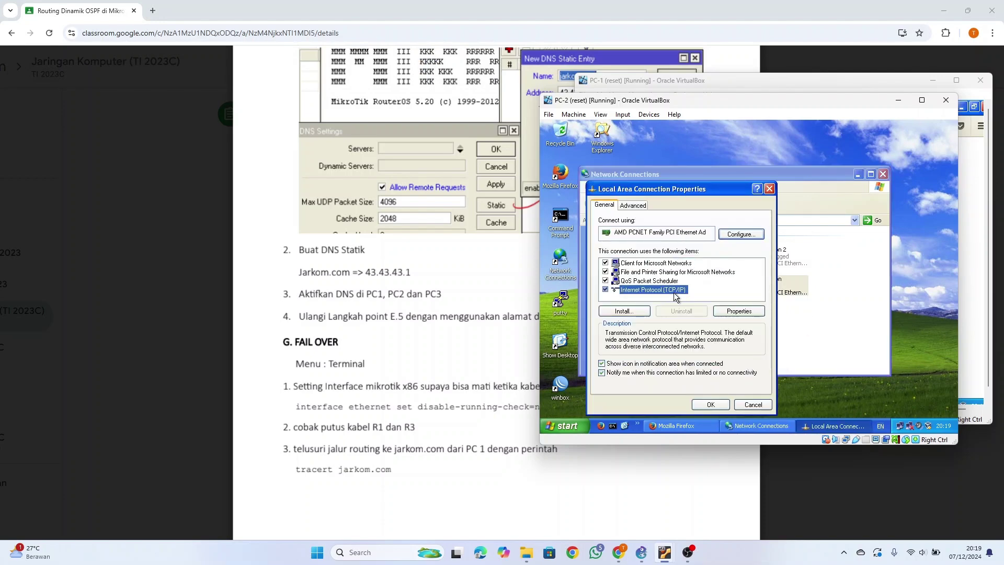
click(721, 313)
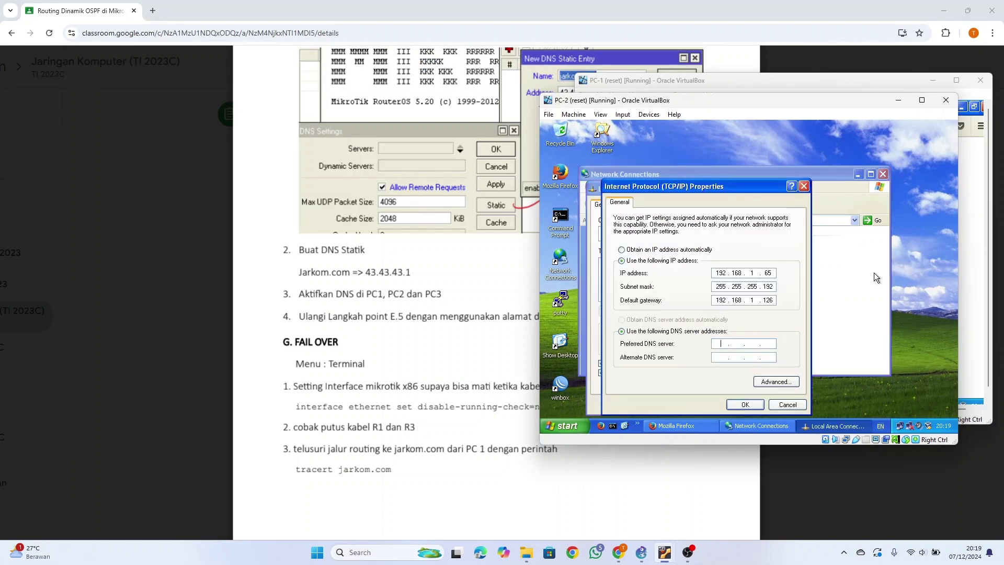
text(43 . 43 . 43 . 3)
click(745, 404)
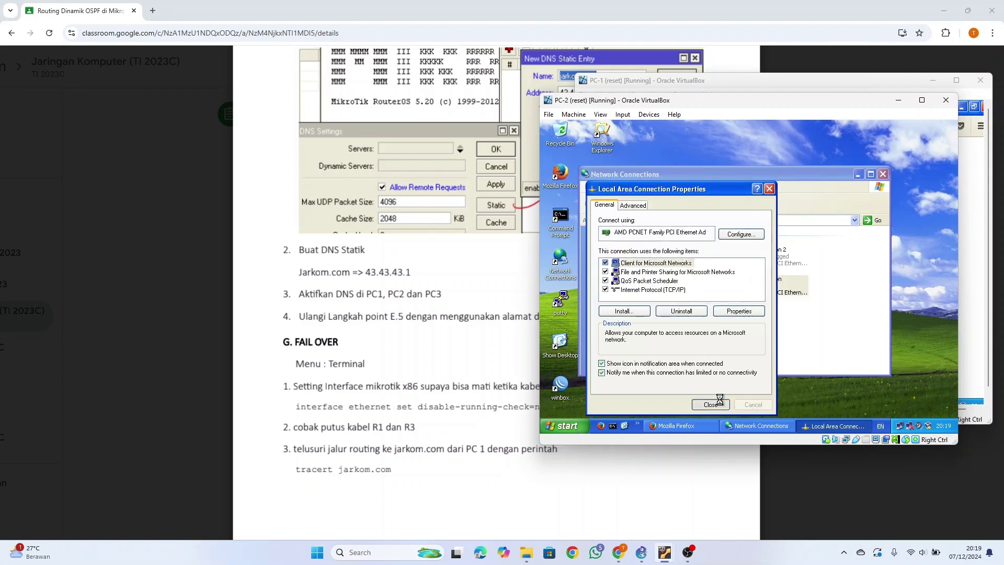
click(719, 406)
- Return to Firefox on PC-2 and load the site at jarkom.com
click(700, 425)
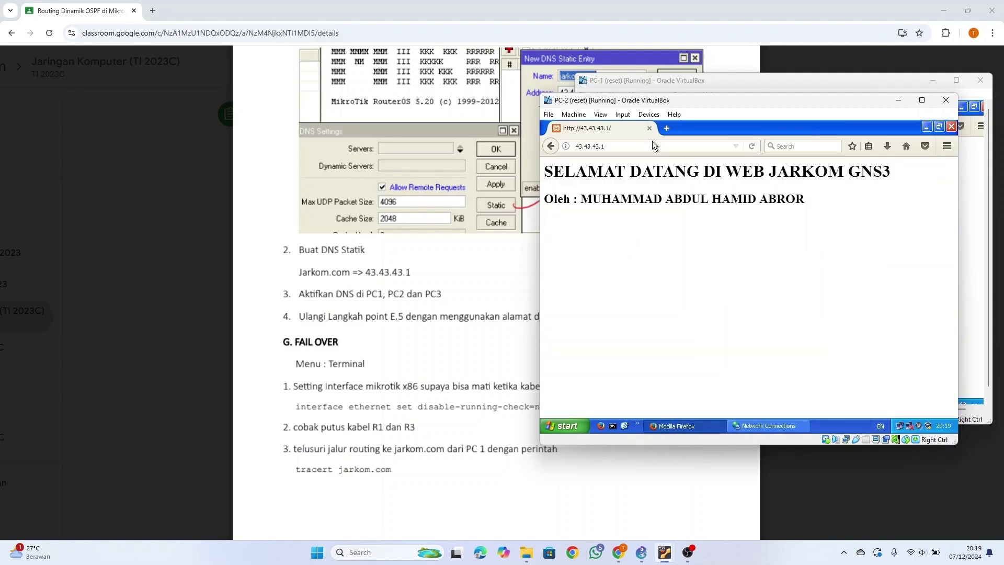
click(652, 145)
text(jarkom.com/)
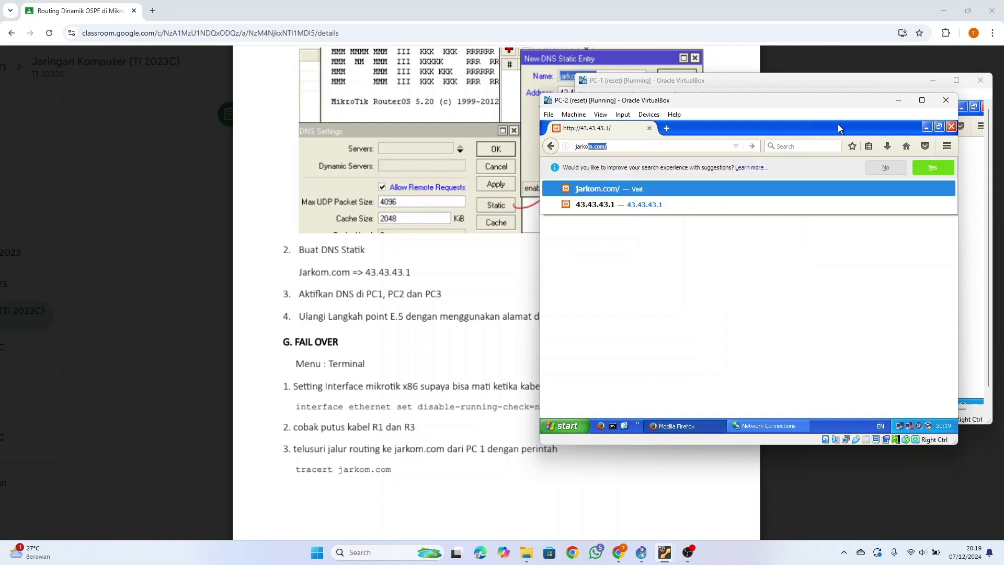
key(Return)
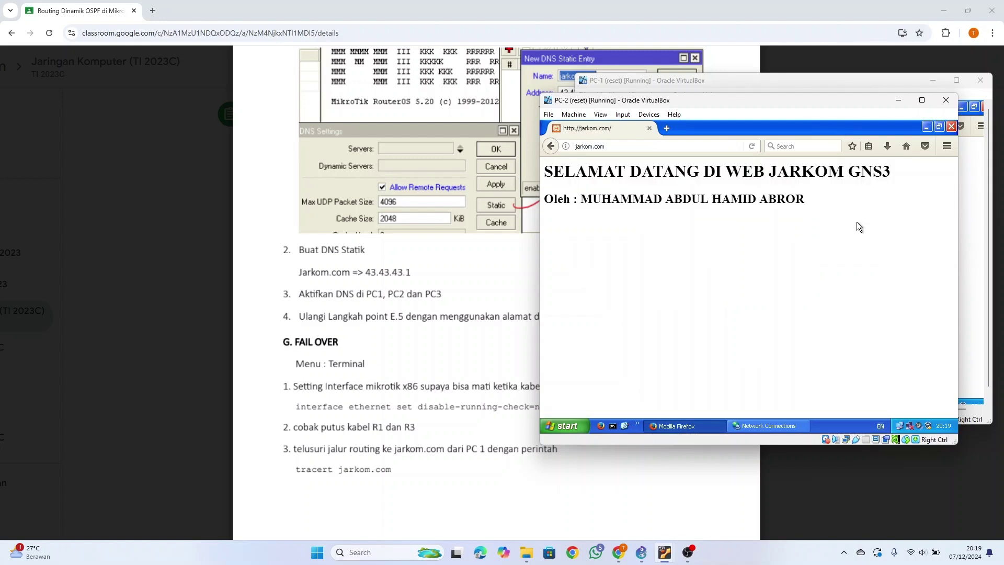
- Switch to PC-3 and enter the same preferred DNS server as on PC-2 in its Local Area Connection TCP/IP properties
mouse_move(664, 552)
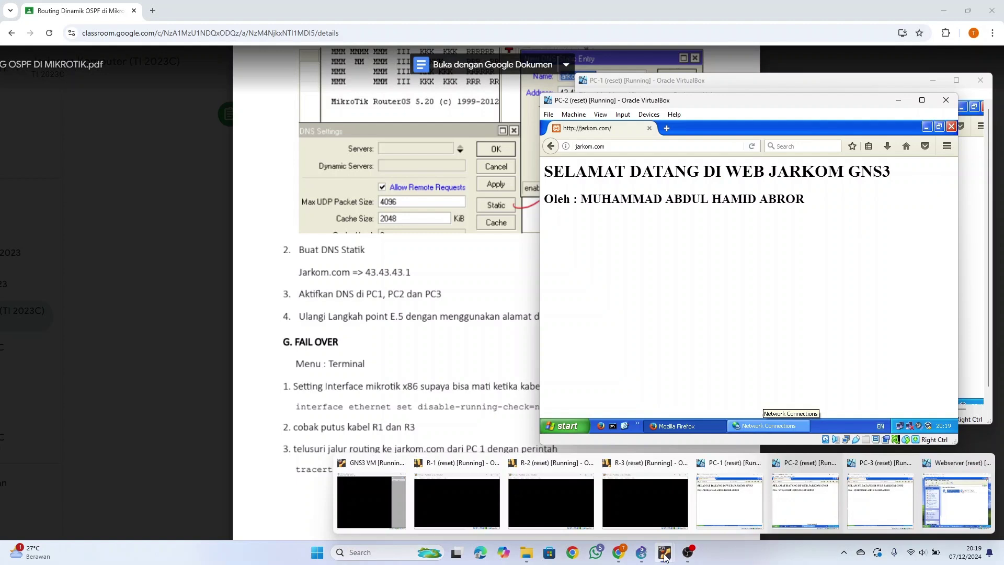
click(864, 496)
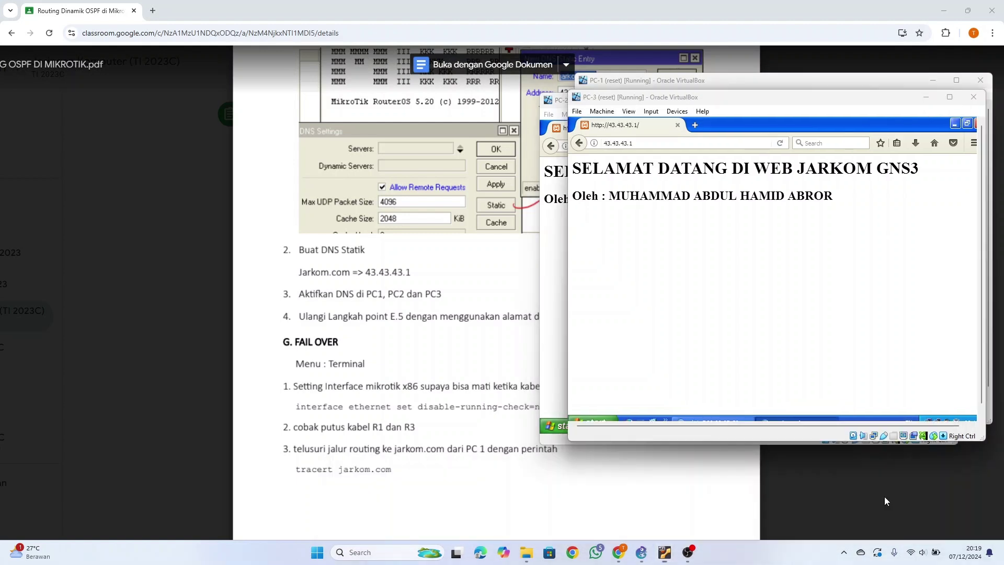
click(956, 125)
double_click(594, 258)
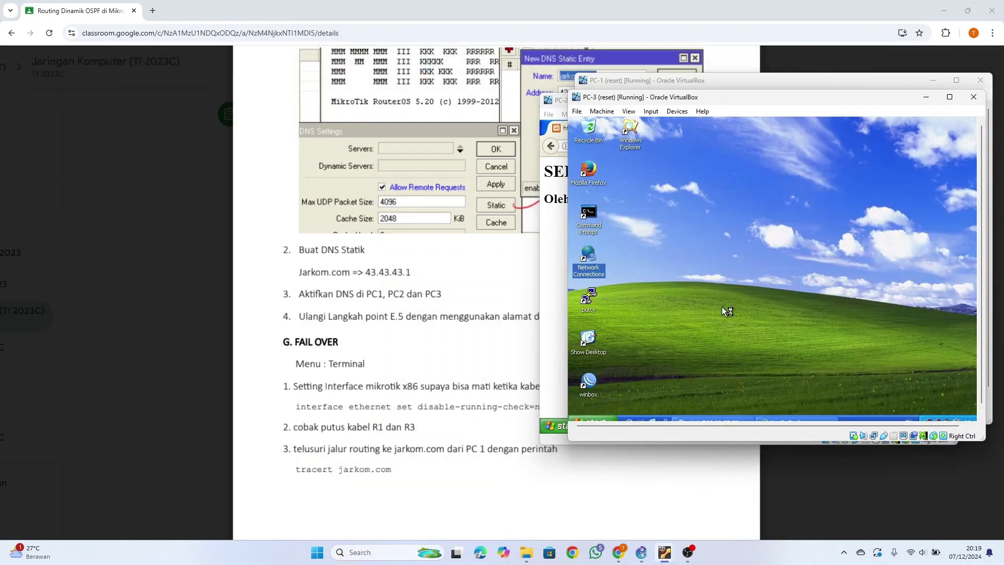
right_click(748, 279)
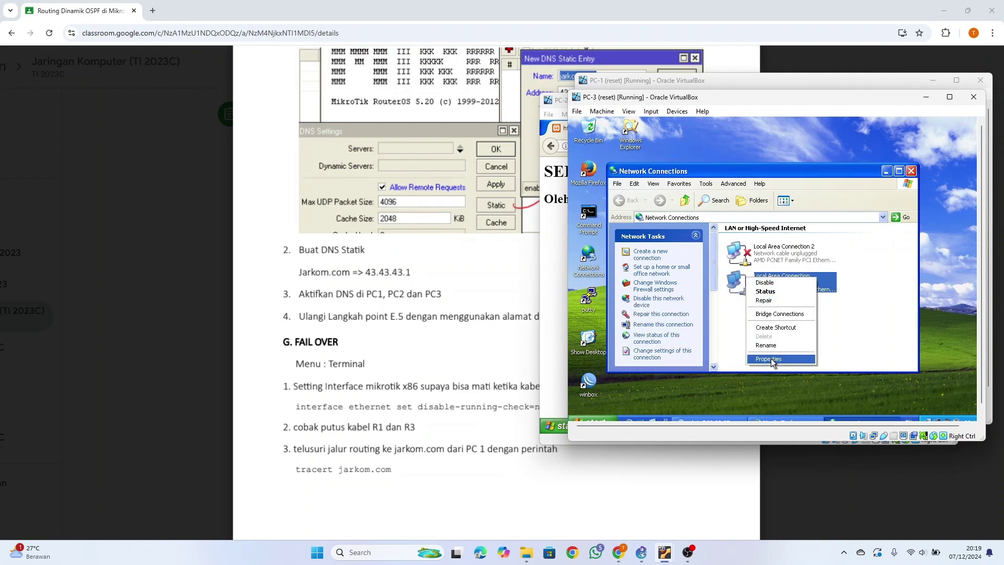
click(770, 358)
click(646, 240)
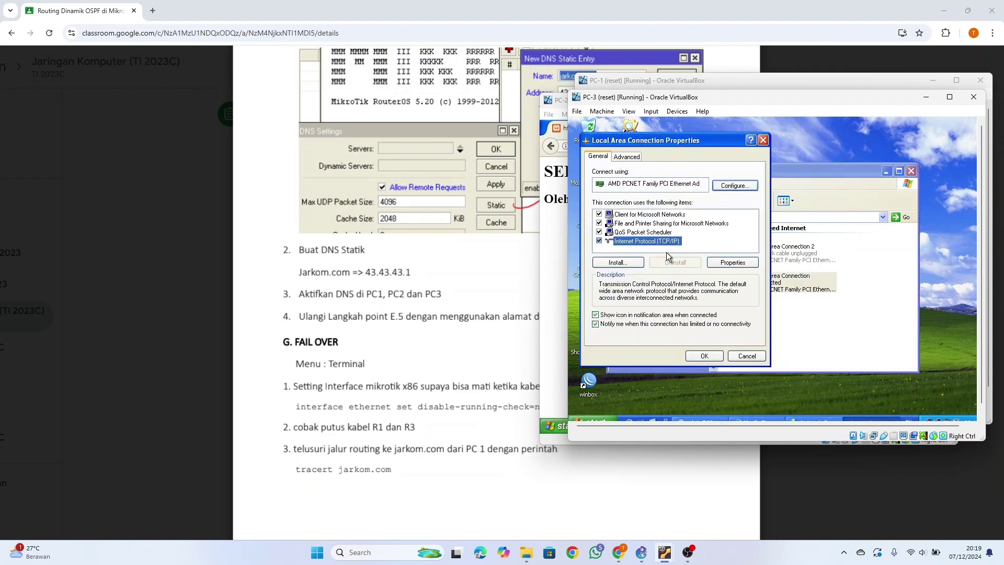
click(728, 266)
click(712, 332)
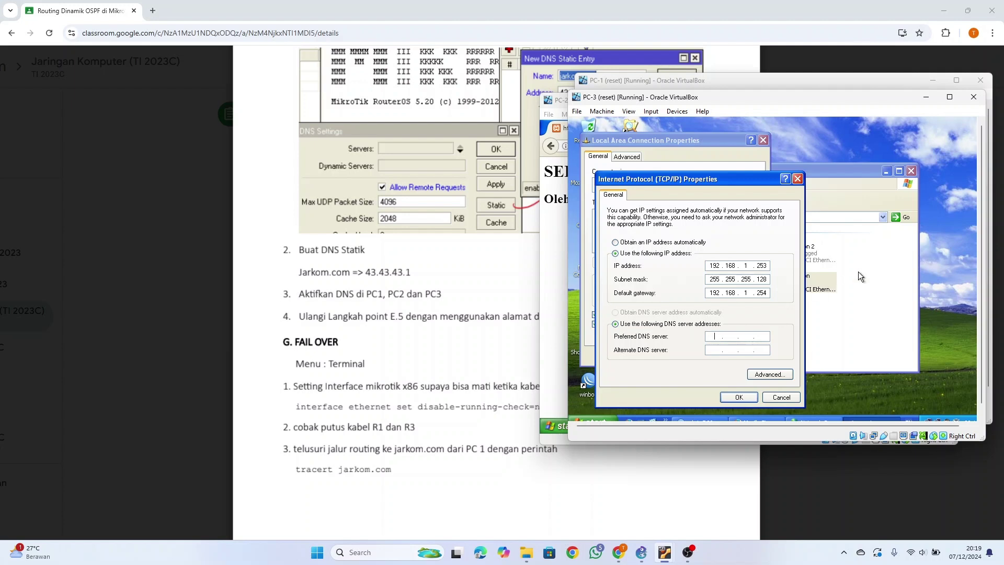
text(43.43.43)
click(739, 398)
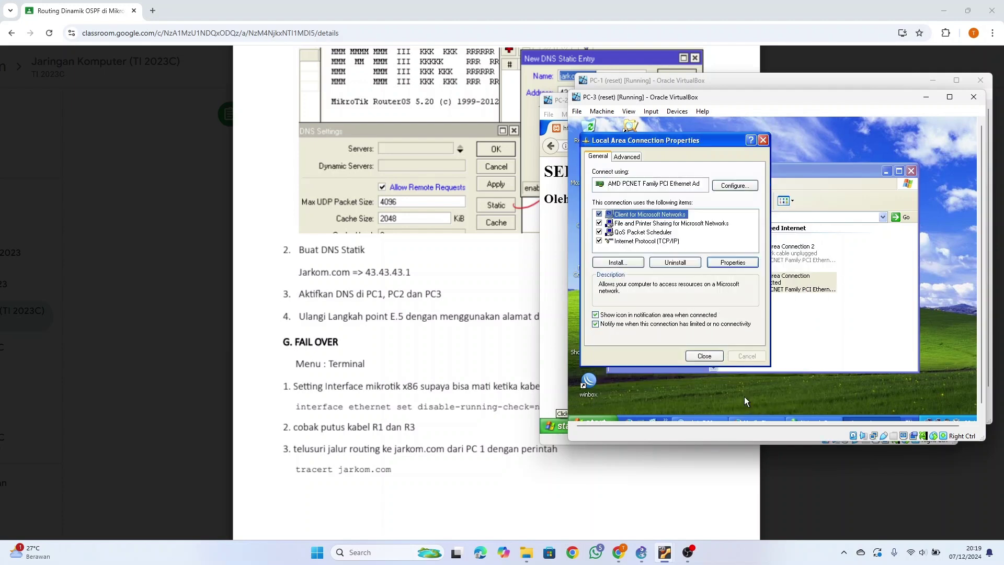
click(705, 356)
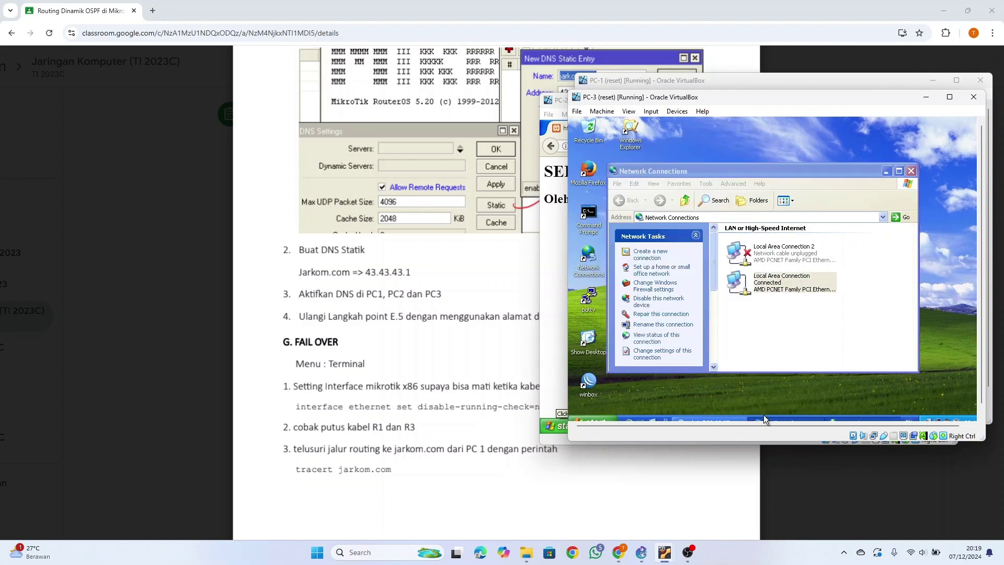
- Return to Firefox on PC-3 and replace the IP address with jarkom.com to load the site
click(784, 420)
drag(685, 144, 566, 144)
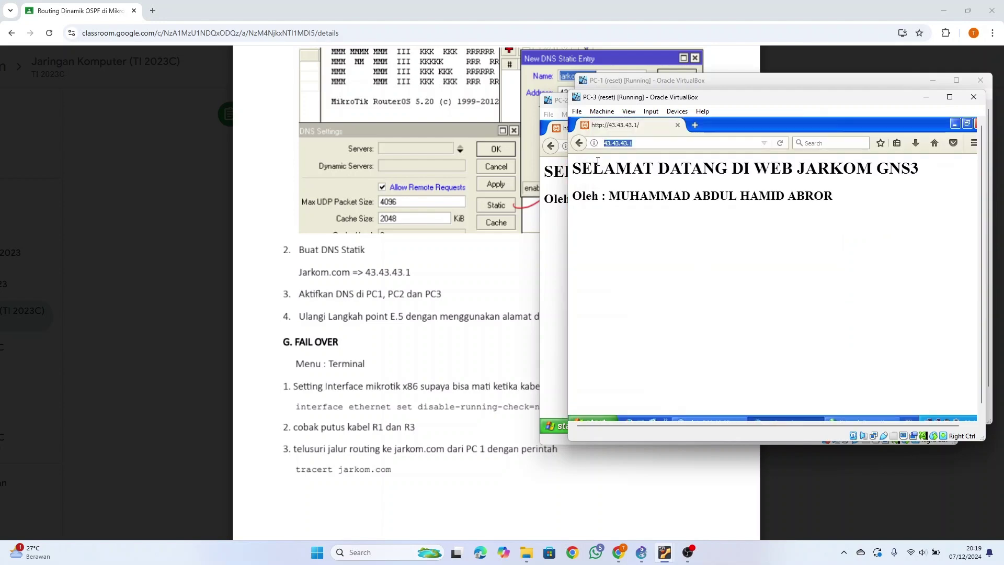
text(jarkom.com)
key(Return)
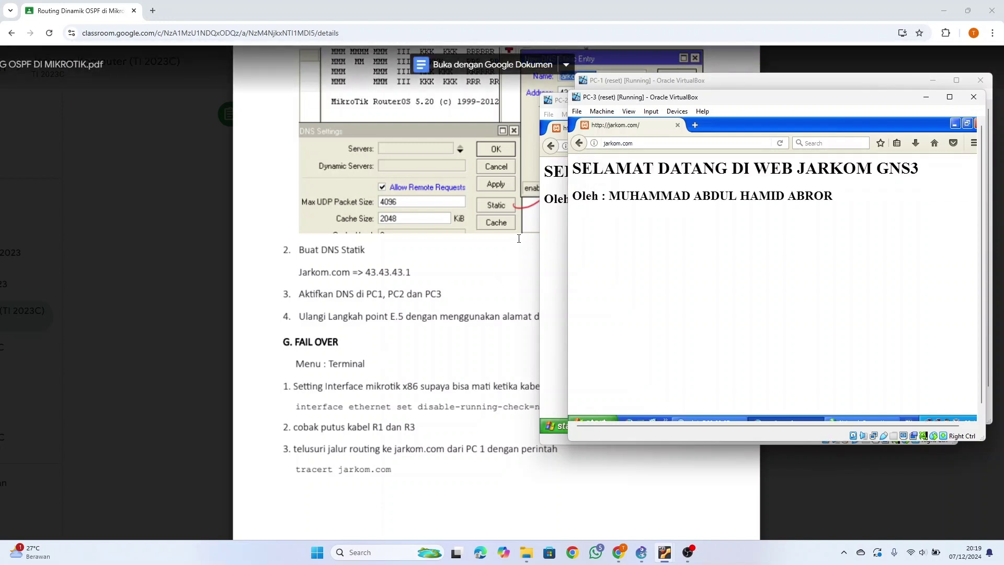
- Check the section G failover tasks in the assignment, delete the link between R-1 and R-3 in GNS3, and minimize GNS3
click(455, 300)
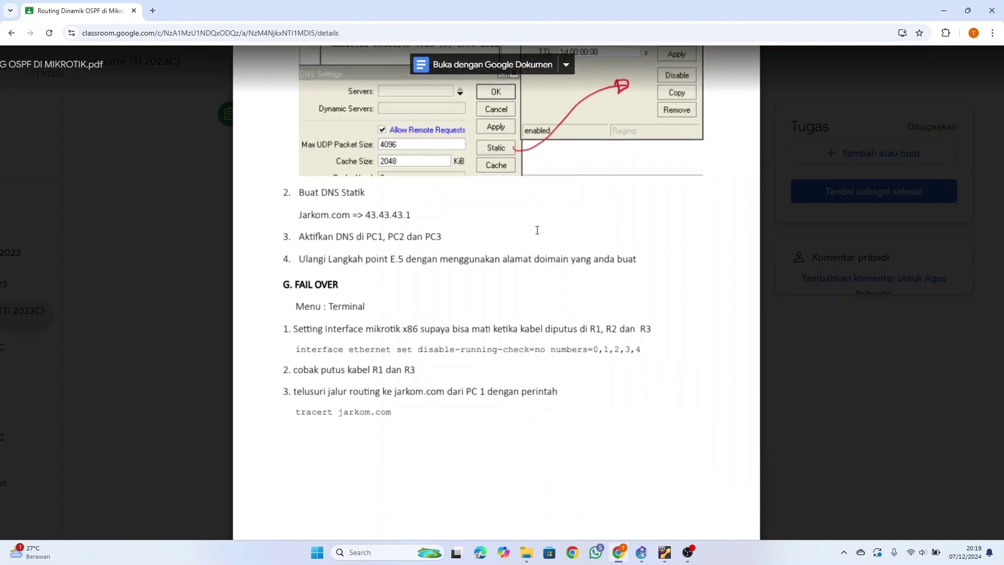
scroll(490, 280, down, 3)
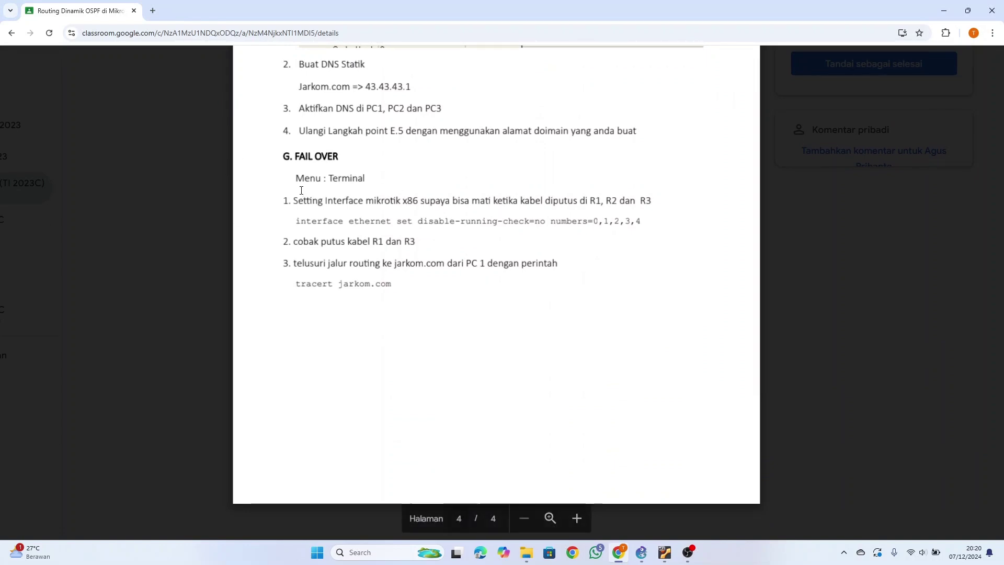
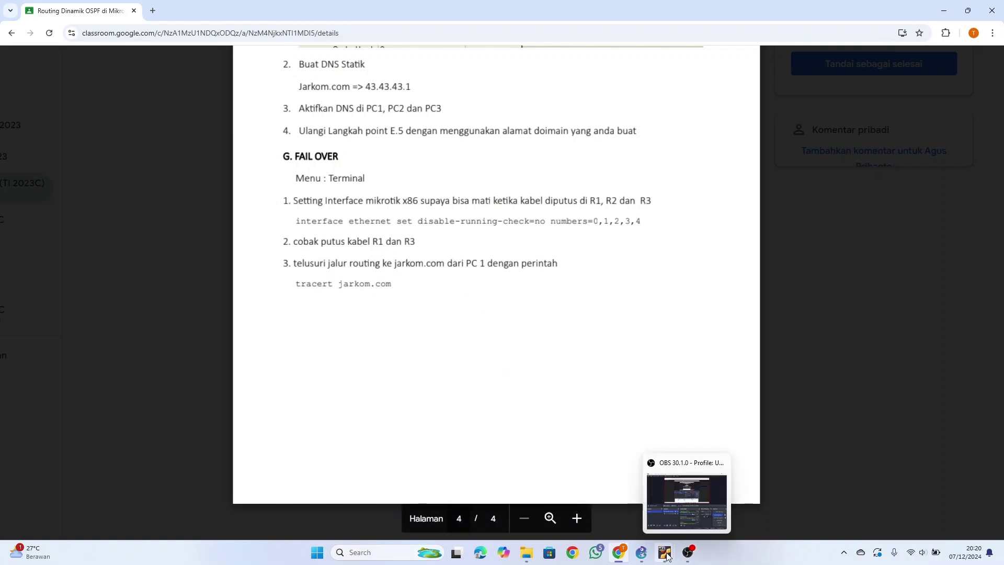
mouse_move(662, 548)
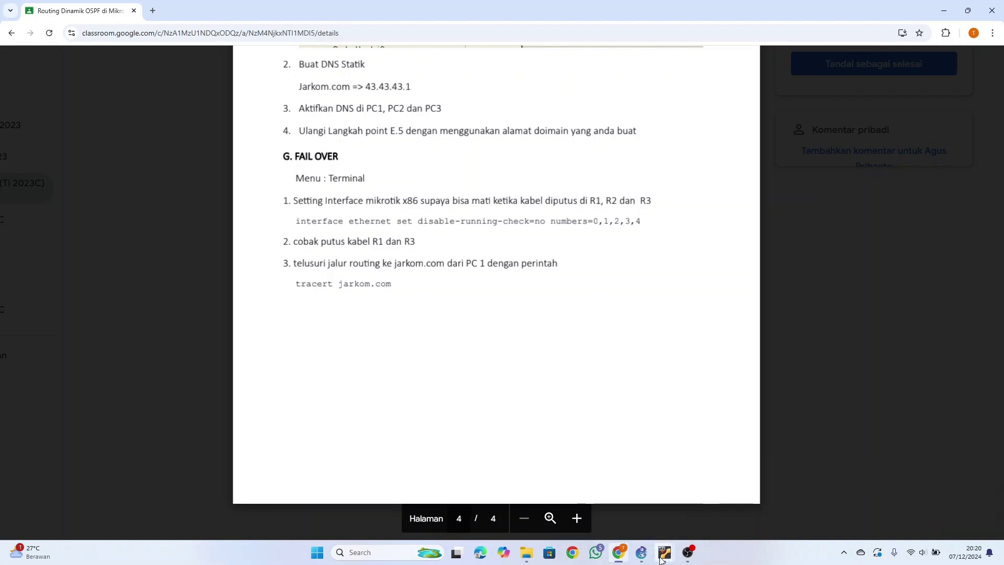
click(642, 553)
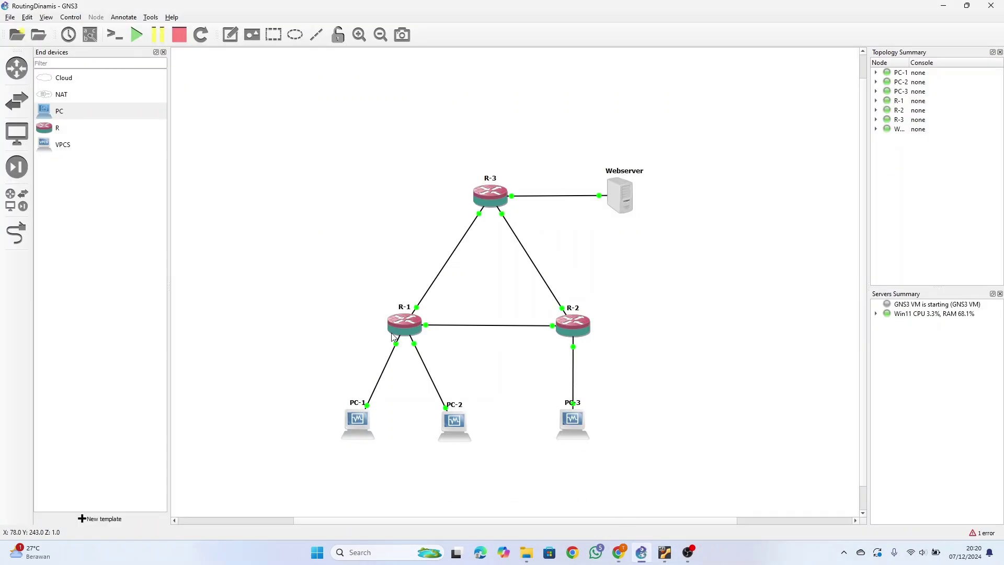
right_click(449, 261)
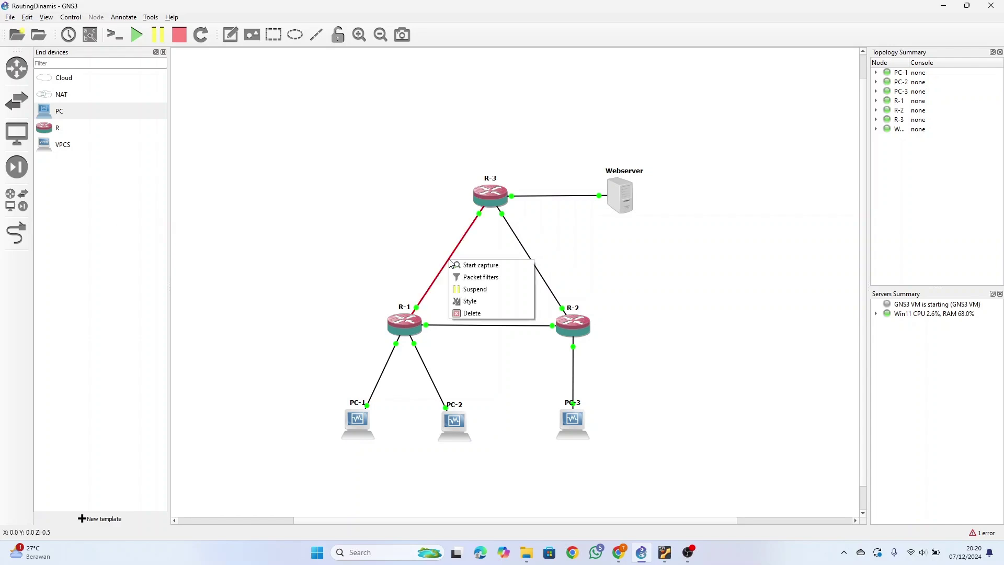
click(472, 313)
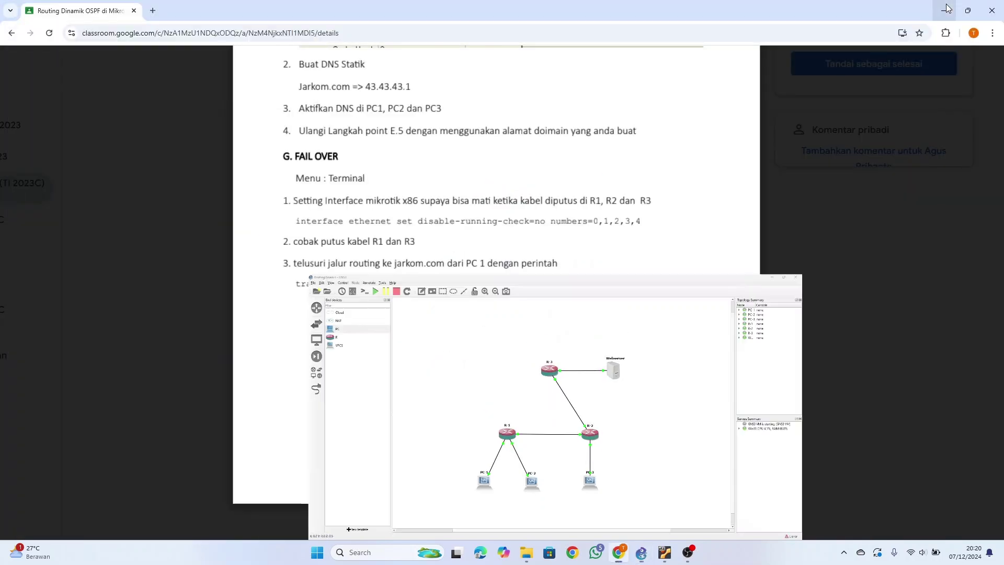
click(944, 6)
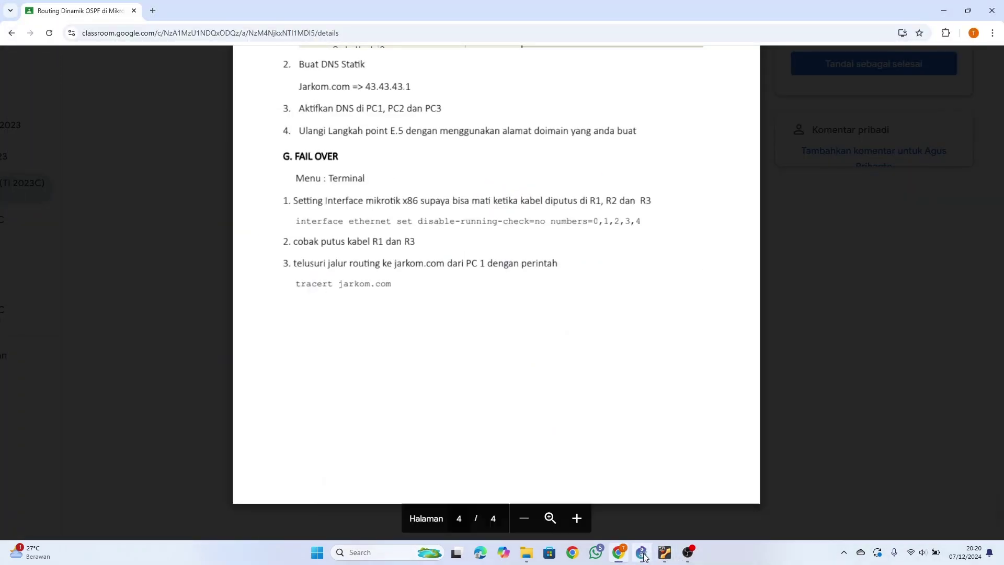
- Switch to the PC-1 virtual machine, restore its WinBox session and open a new router terminal, checking the interface list as well
mouse_move(668, 553)
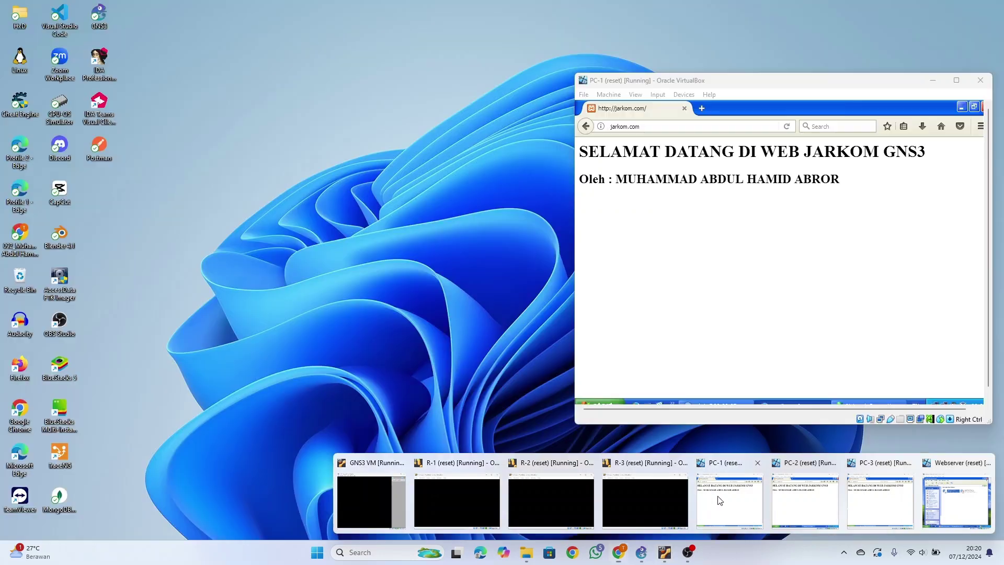
click(729, 499)
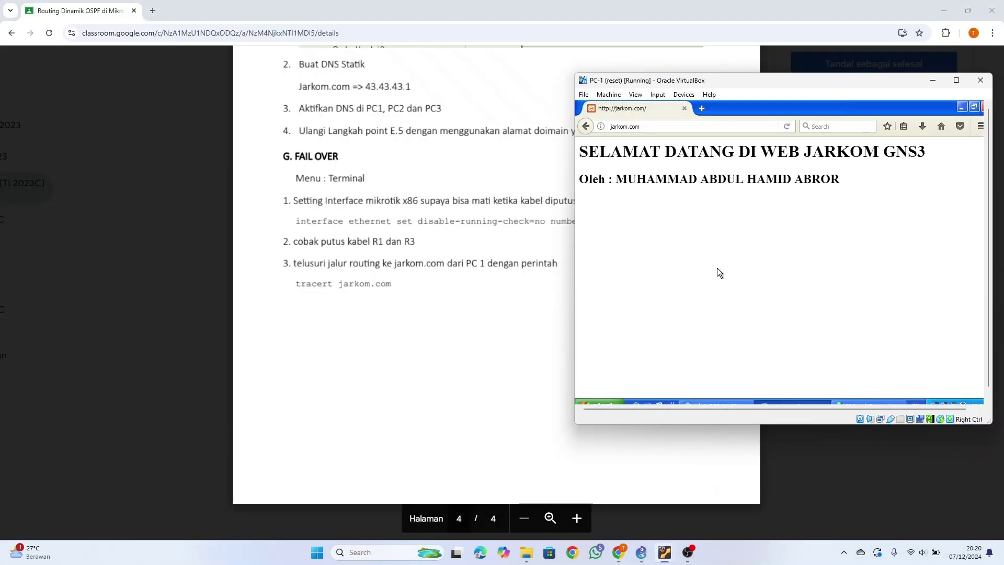
click(961, 107)
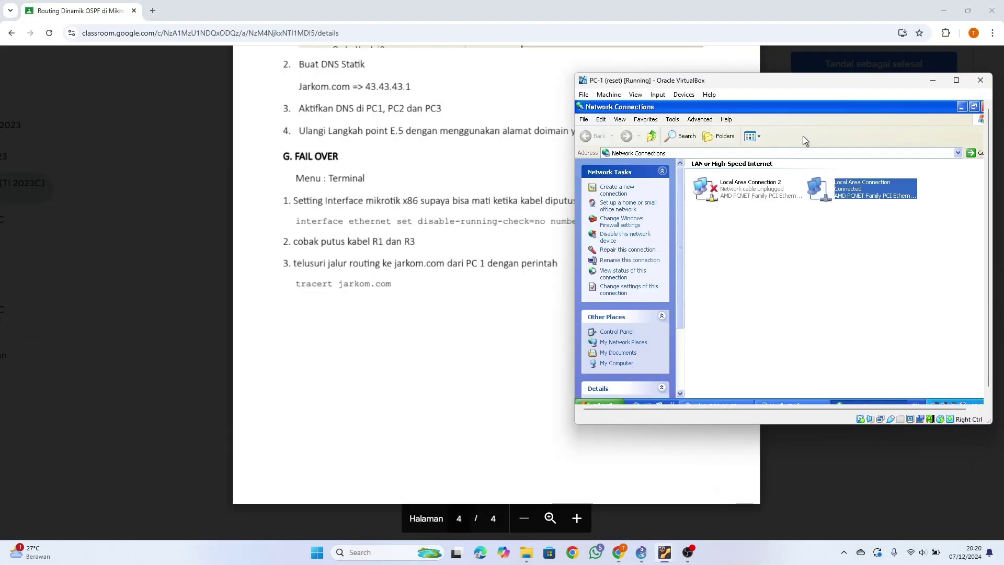
click(961, 107)
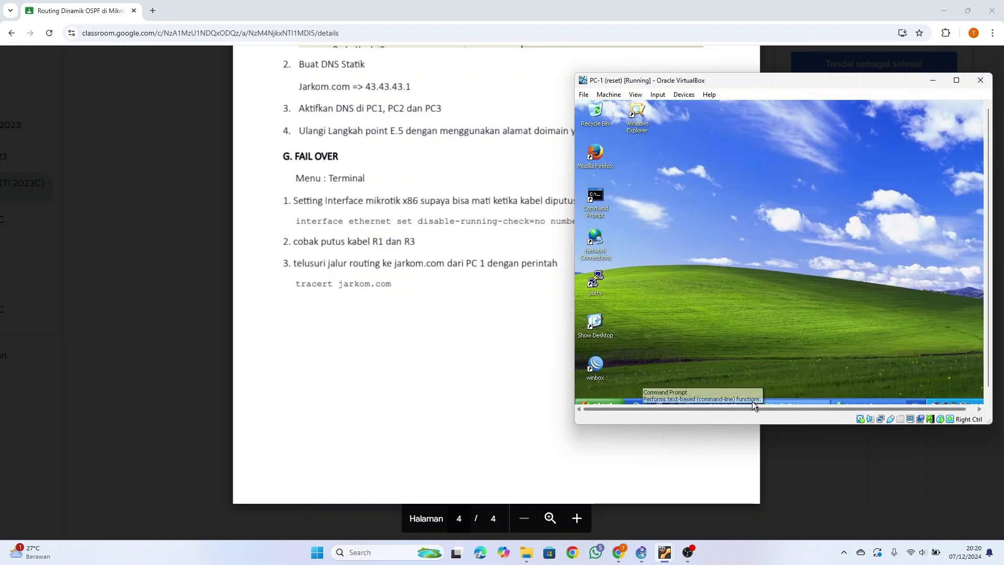
click(721, 403)
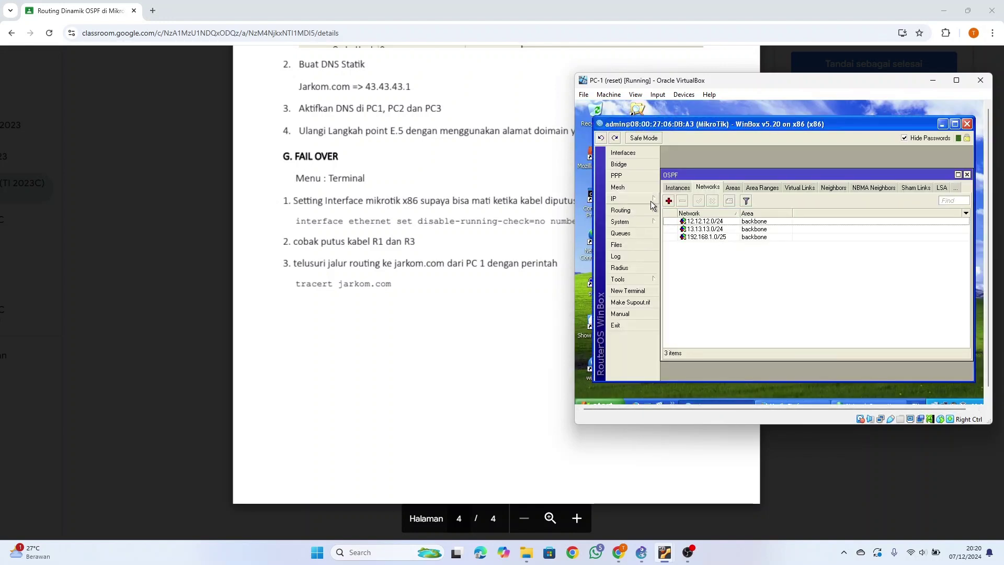
click(633, 293)
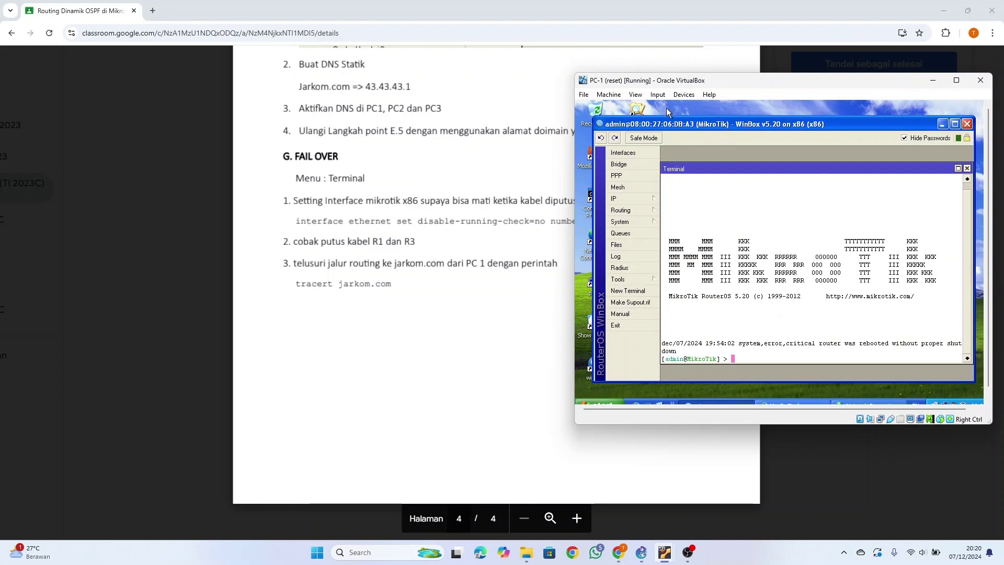
click(625, 153)
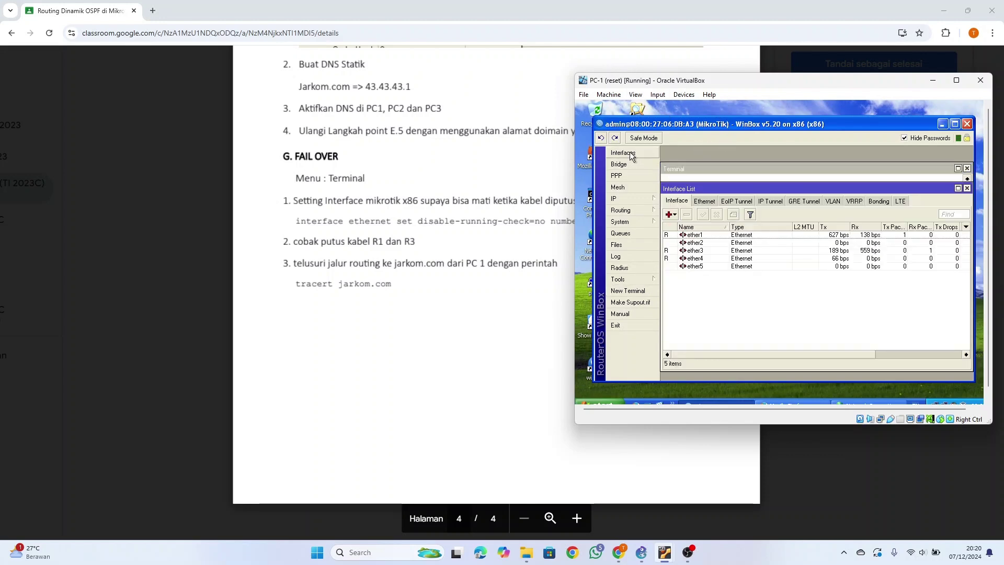
click(966, 188)
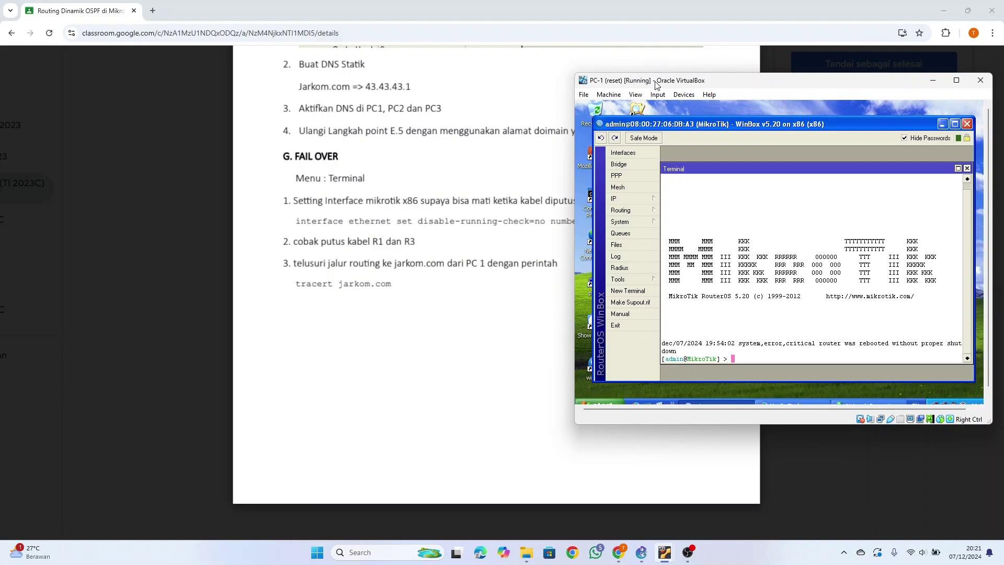
- Copy the command "interface ethernet set disable-running-check=no numbers=0,1,2,3,4" from section G of the assignment and run it in PC-1's WinBox terminal
drag(656, 84, 737, 48)
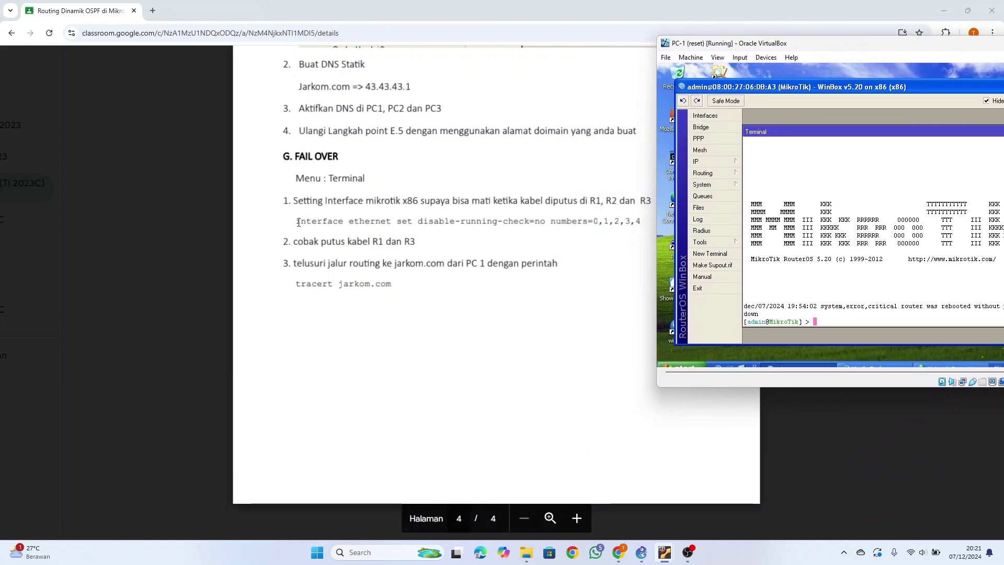
drag(298, 222, 640, 221)
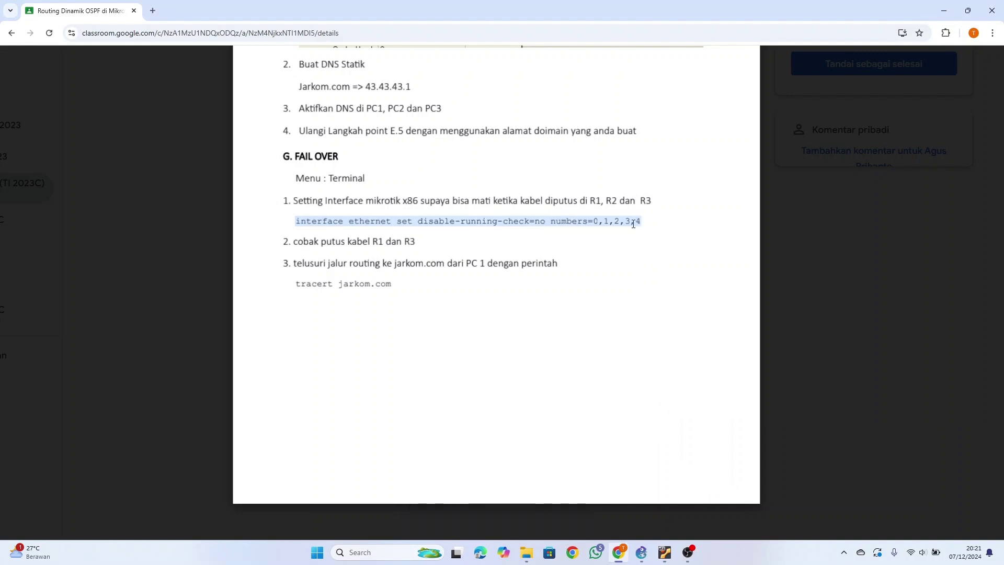
right_click(633, 224)
click(647, 239)
mouse_move(691, 550)
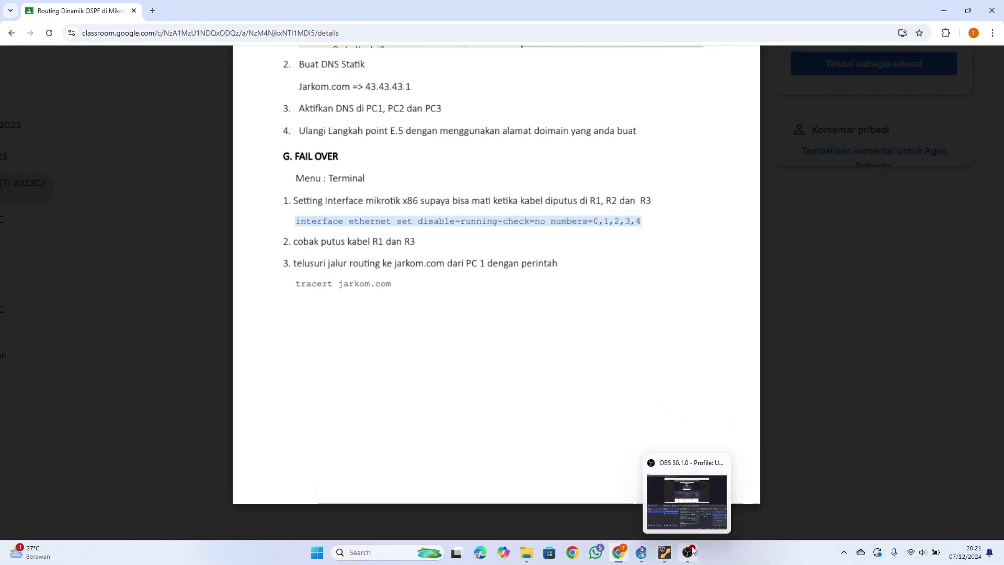
click(739, 510)
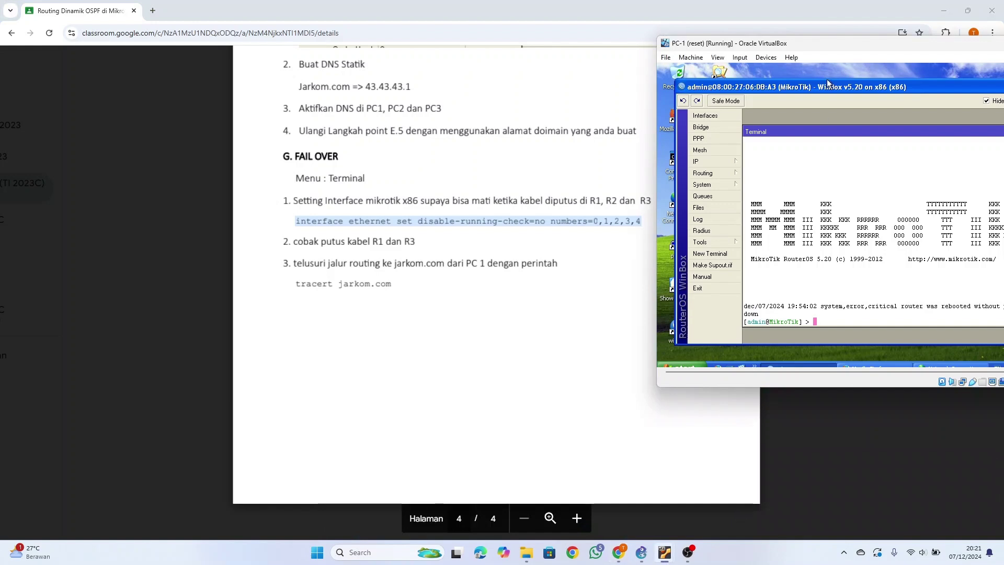
drag(805, 46, 718, 17)
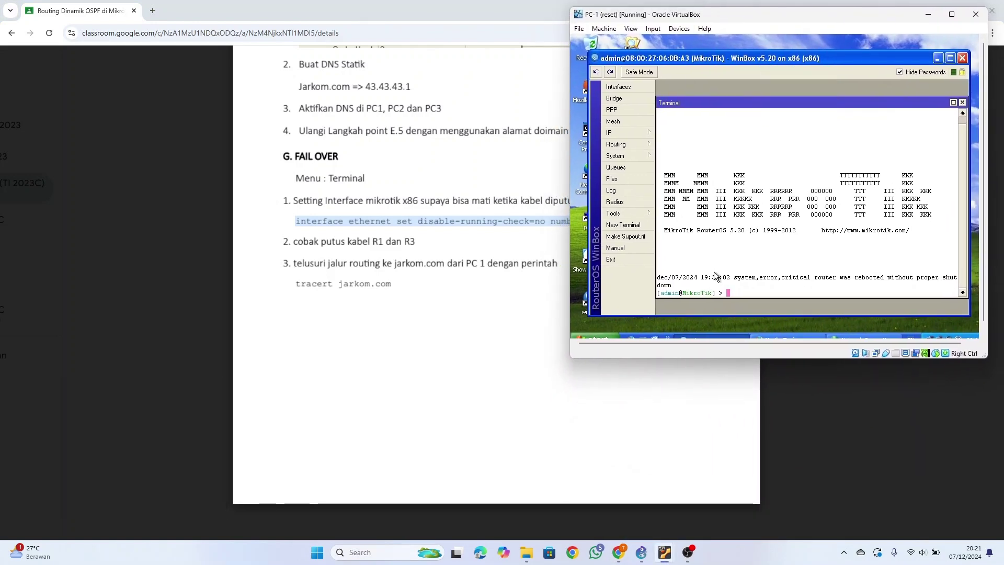
right_click(736, 291)
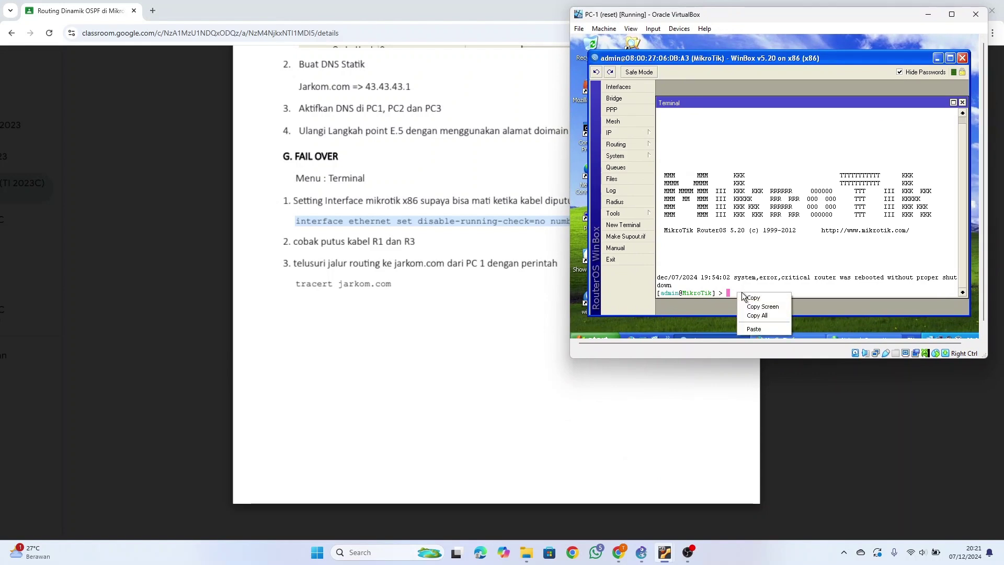
click(755, 328)
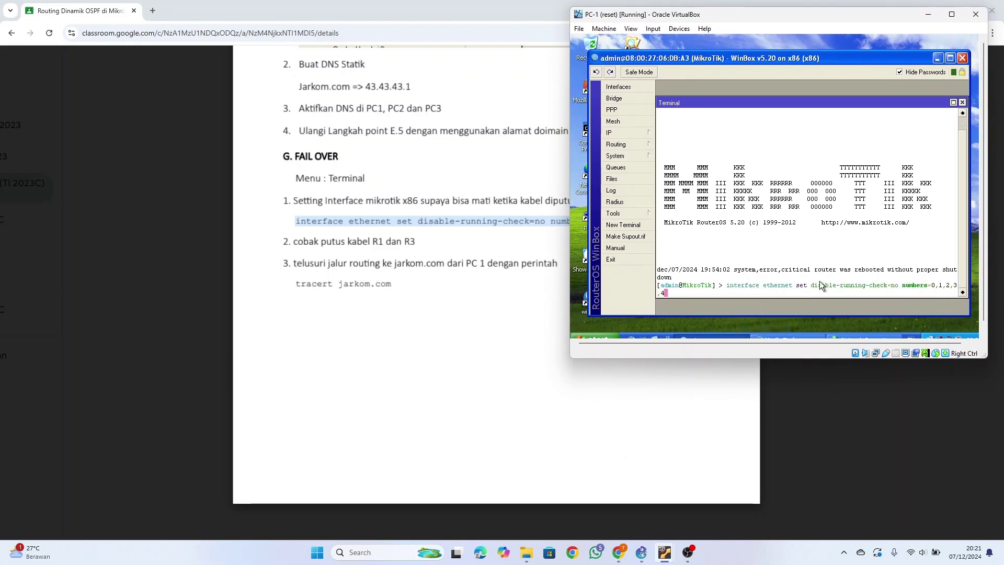
key(Return)
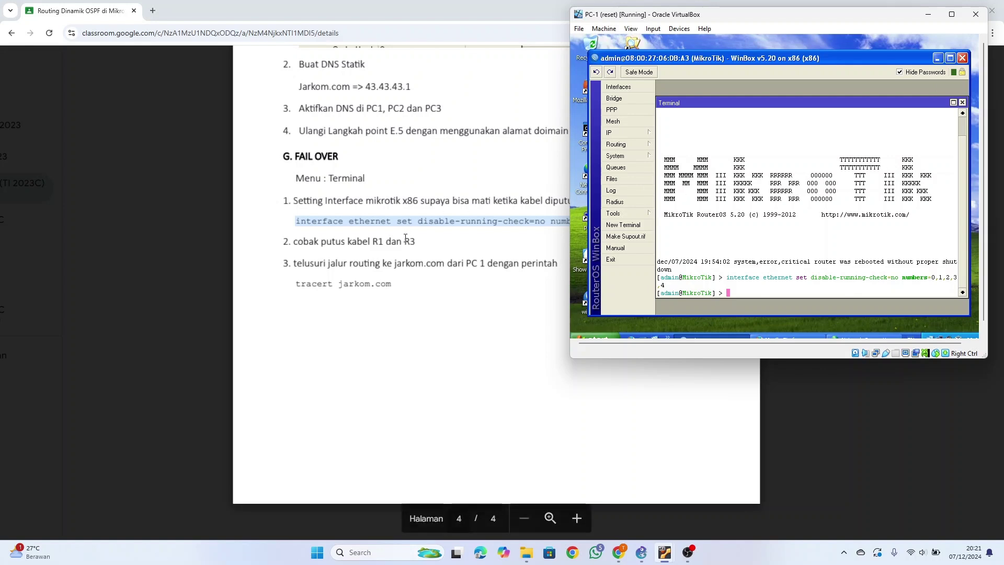
- Minimize WinBox on PC-1 and run "tracert jarkom.com" in a new Command Prompt window
click(936, 59)
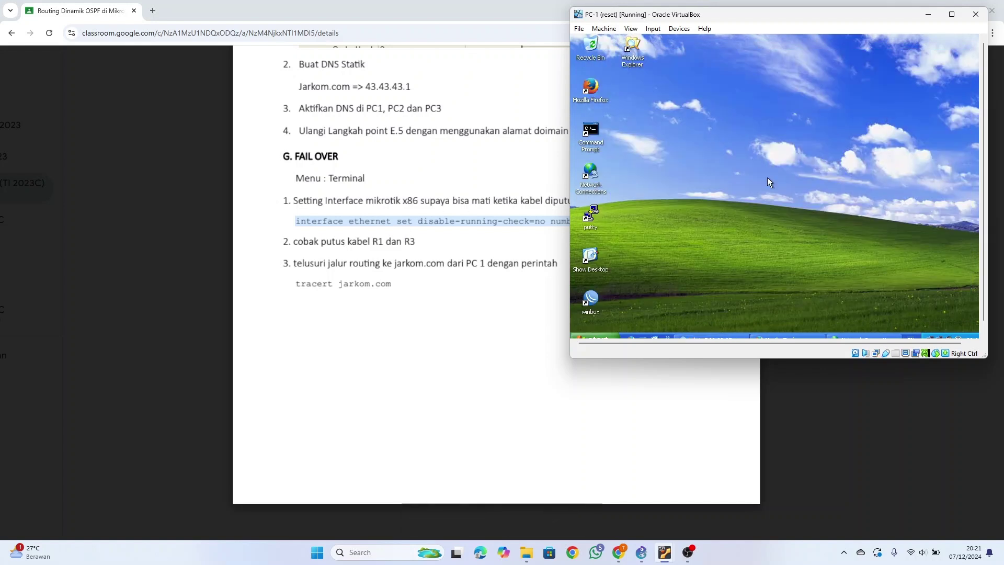
double_click(590, 133)
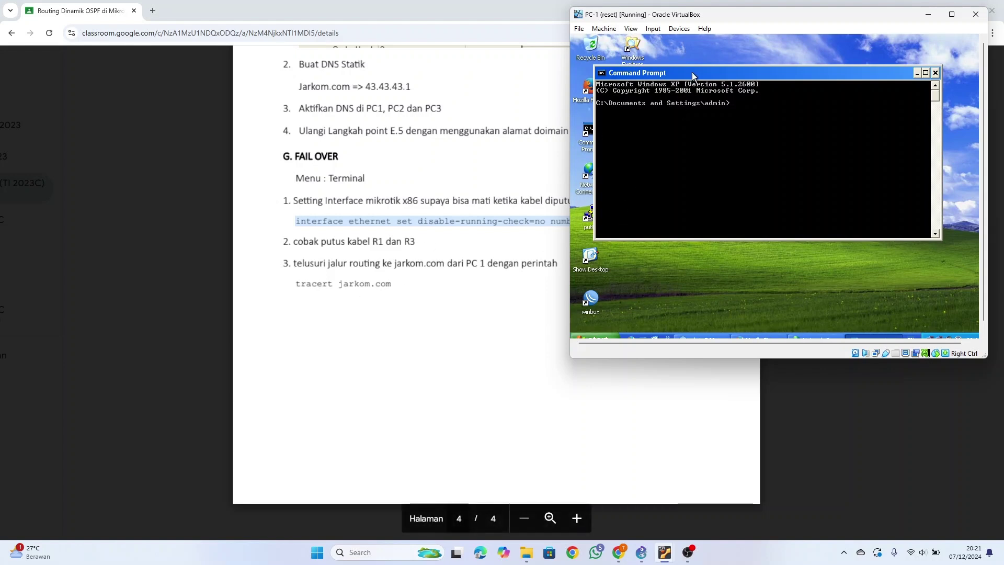
drag(698, 71, 724, 80)
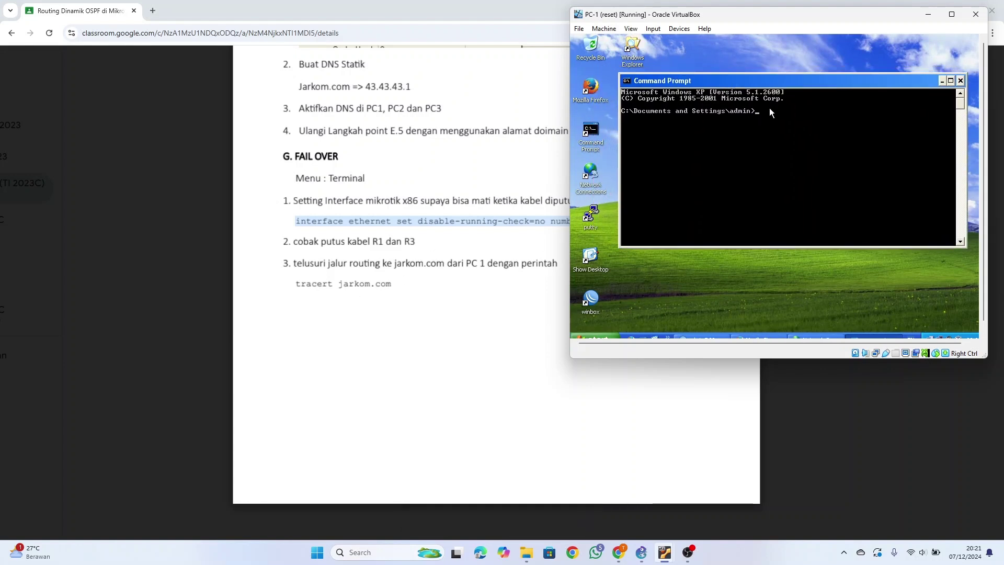
text(tracert jarkom.com)
key(Return)
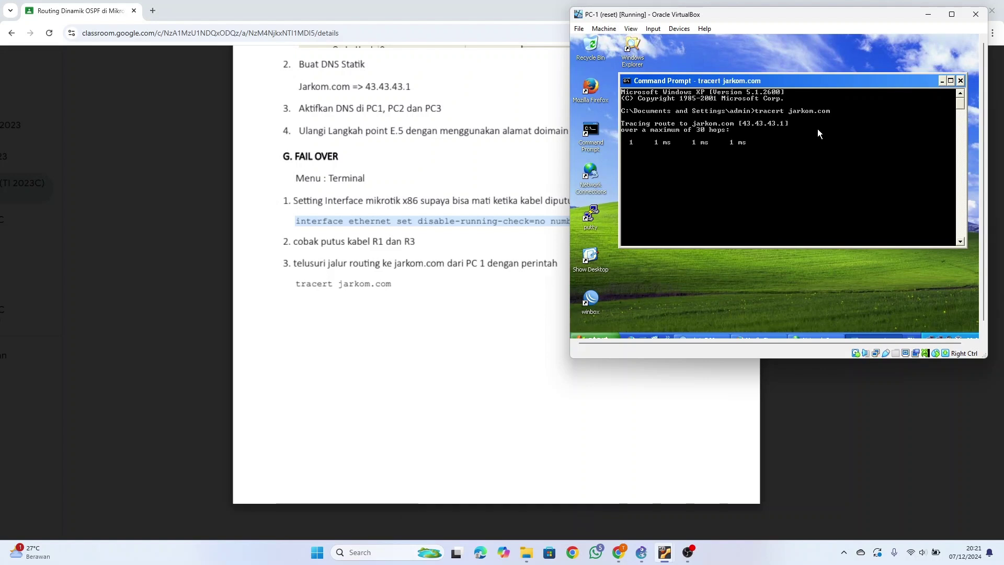